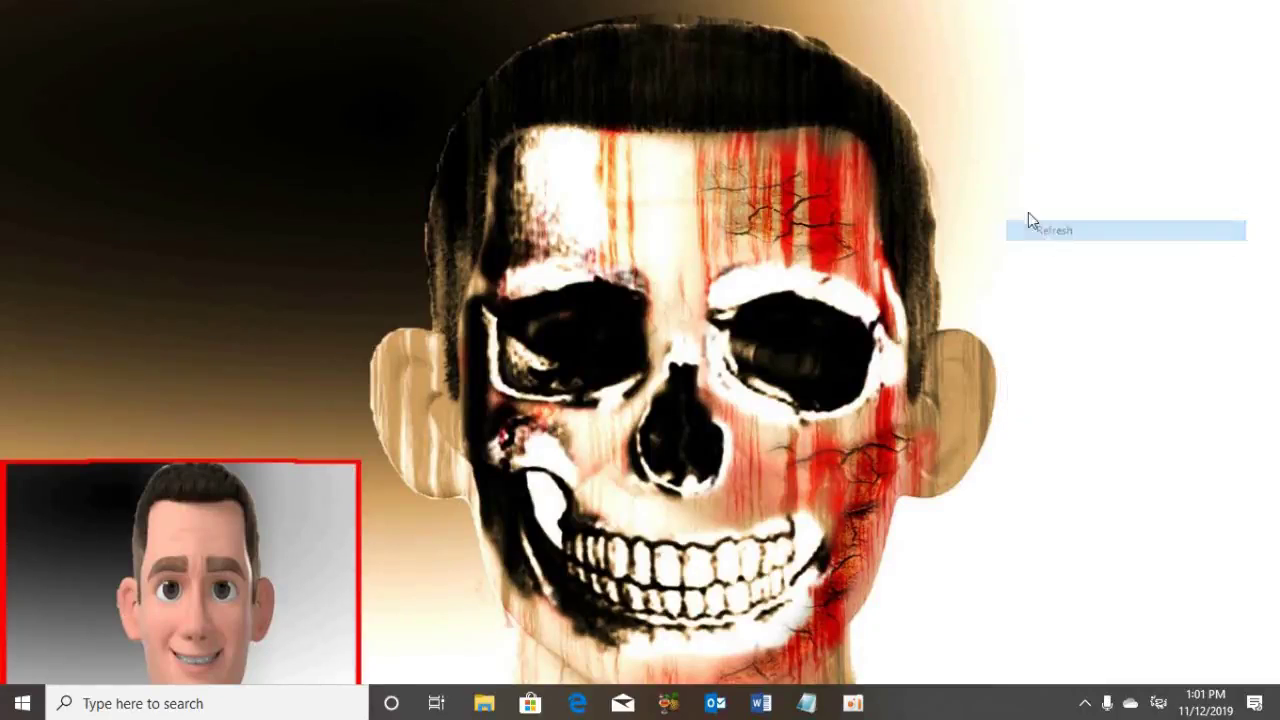
Refresh the desktop before working on the skull-face composite in Photoshop.
click(1048, 251)
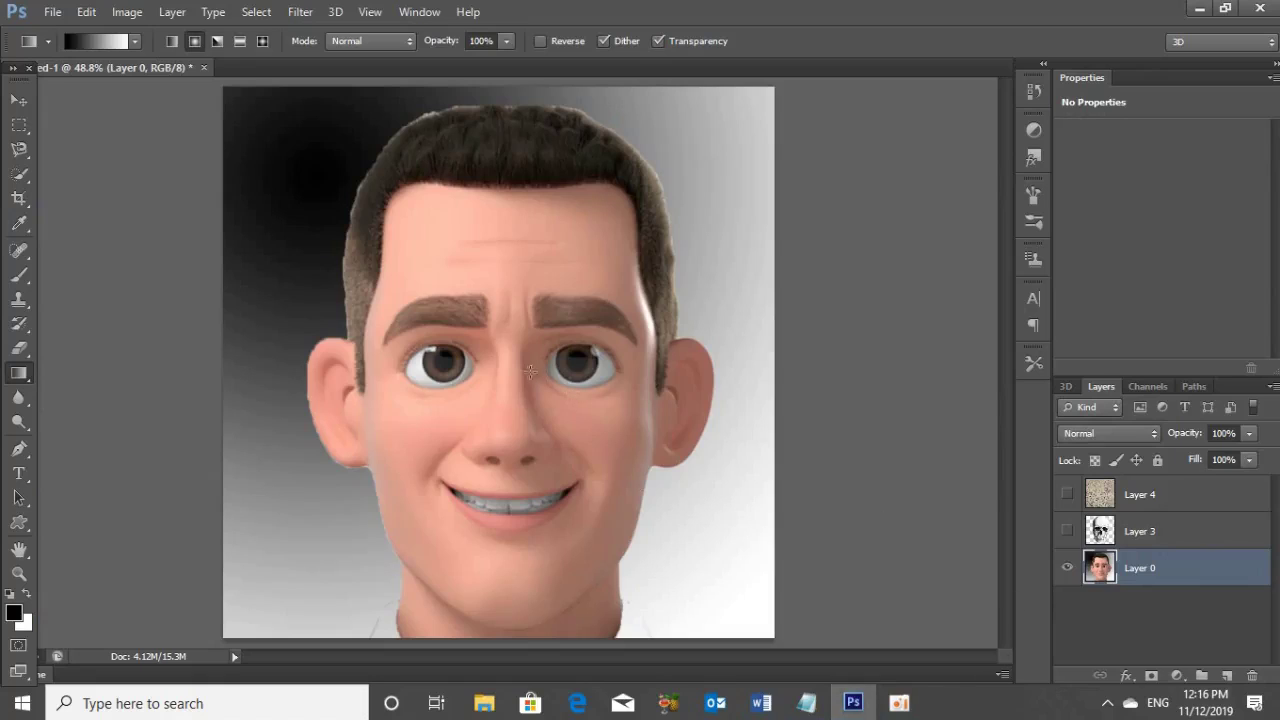
click(1067, 531)
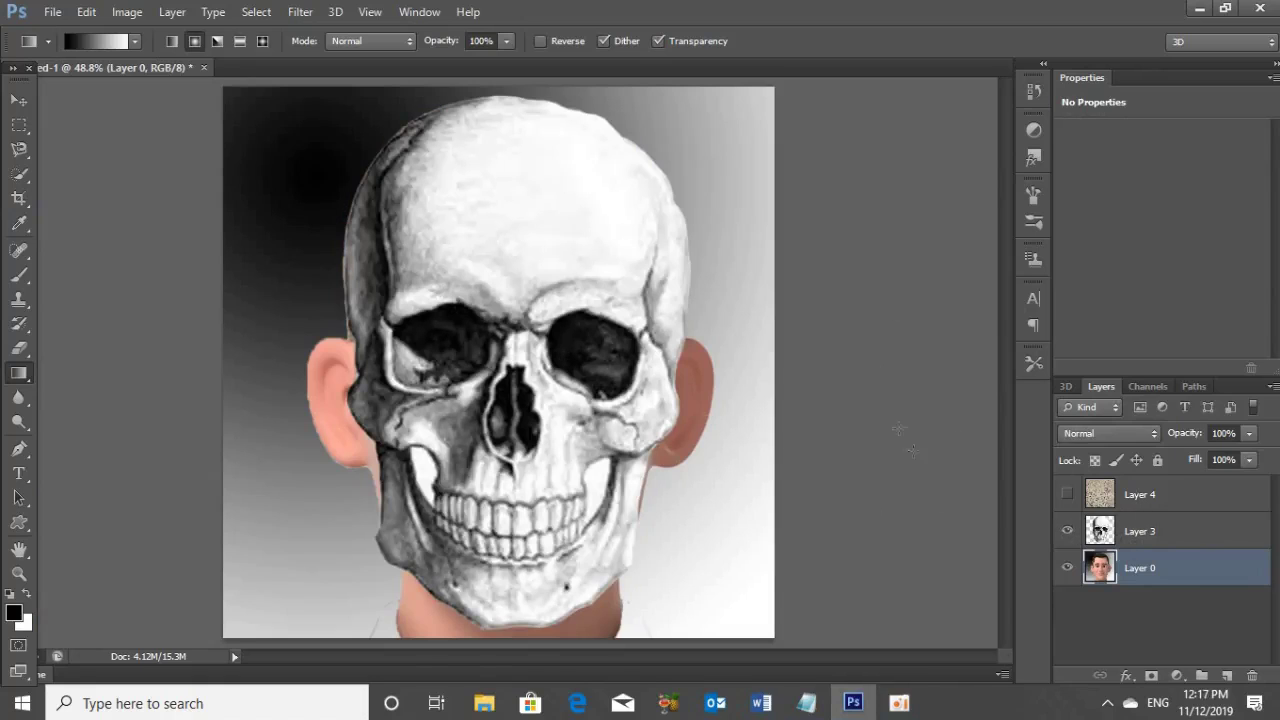
click(1067, 494)
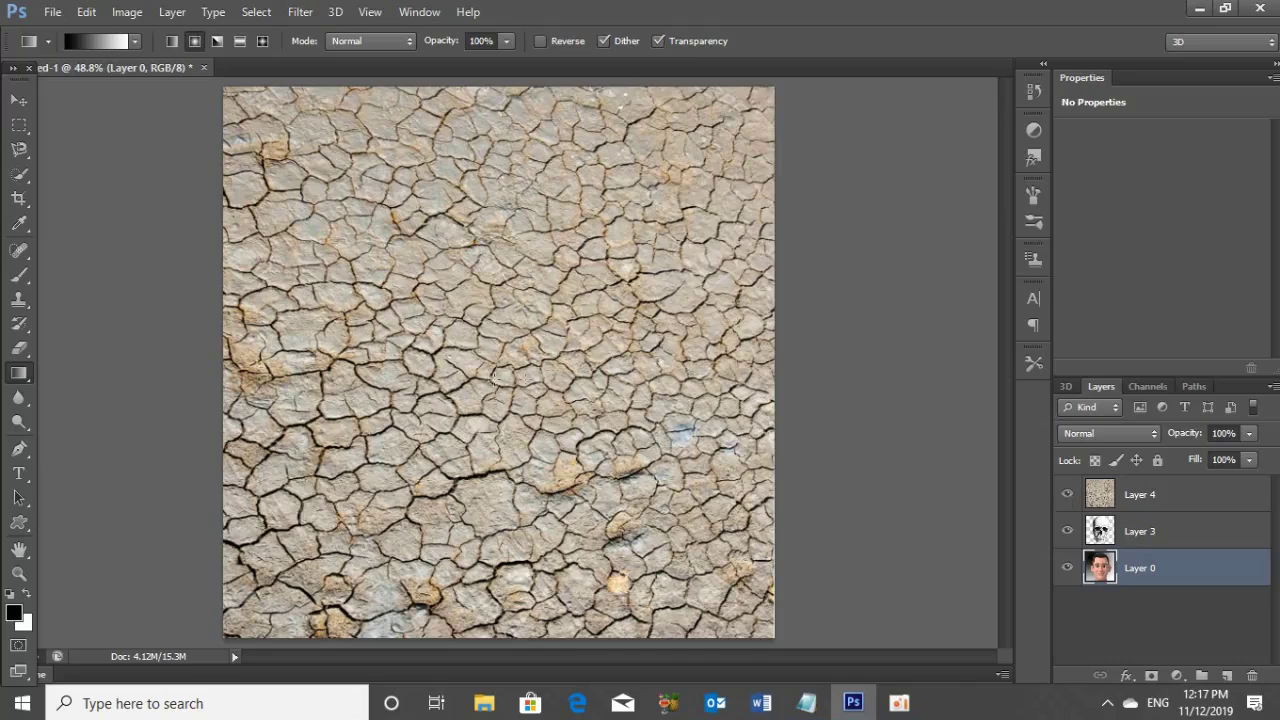
click(1068, 495)
click(1067, 531)
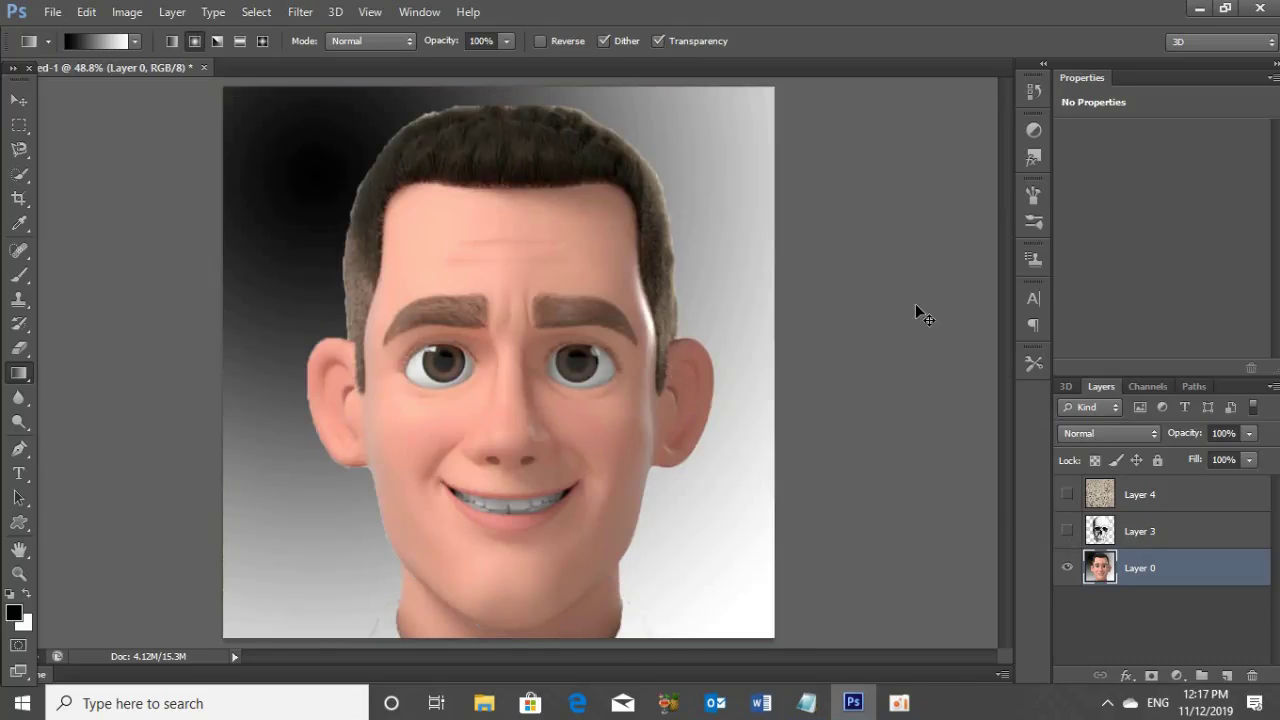
key(ctrl+n)
text(1200)
key(Tab)
key(BackSpace)
text(1200)
key(Tab)
text(1)
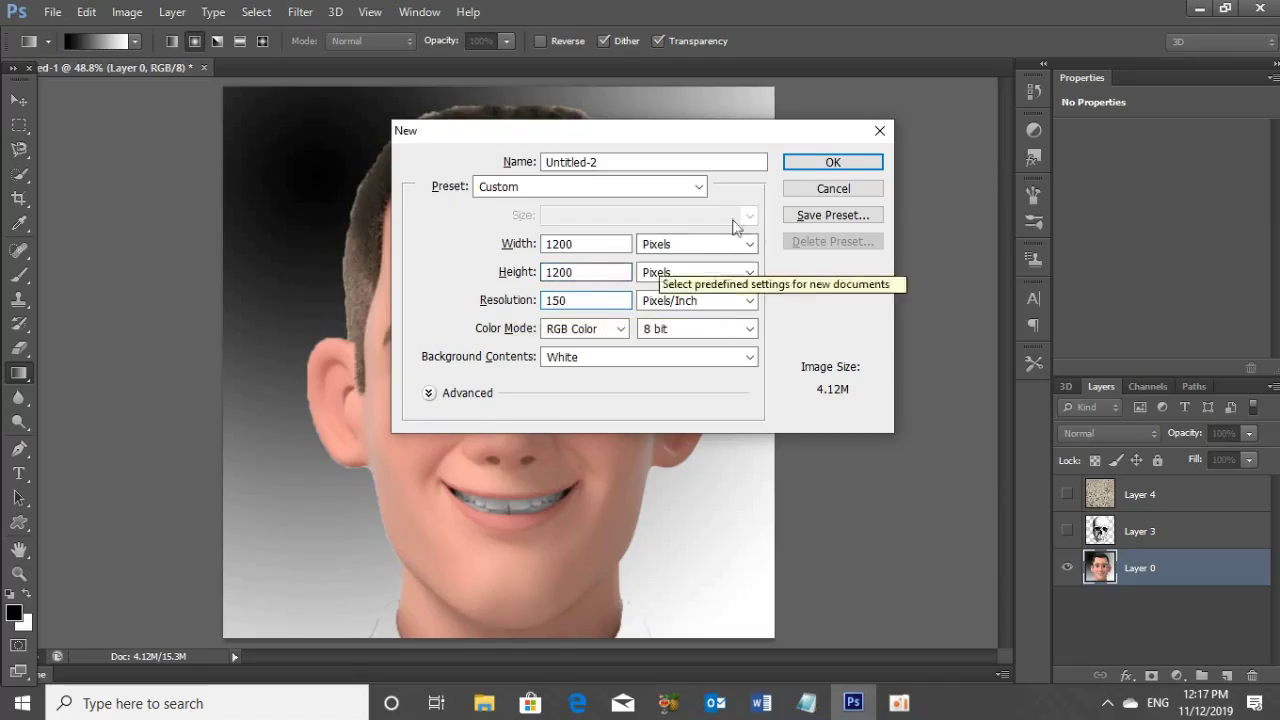
click(879, 130)
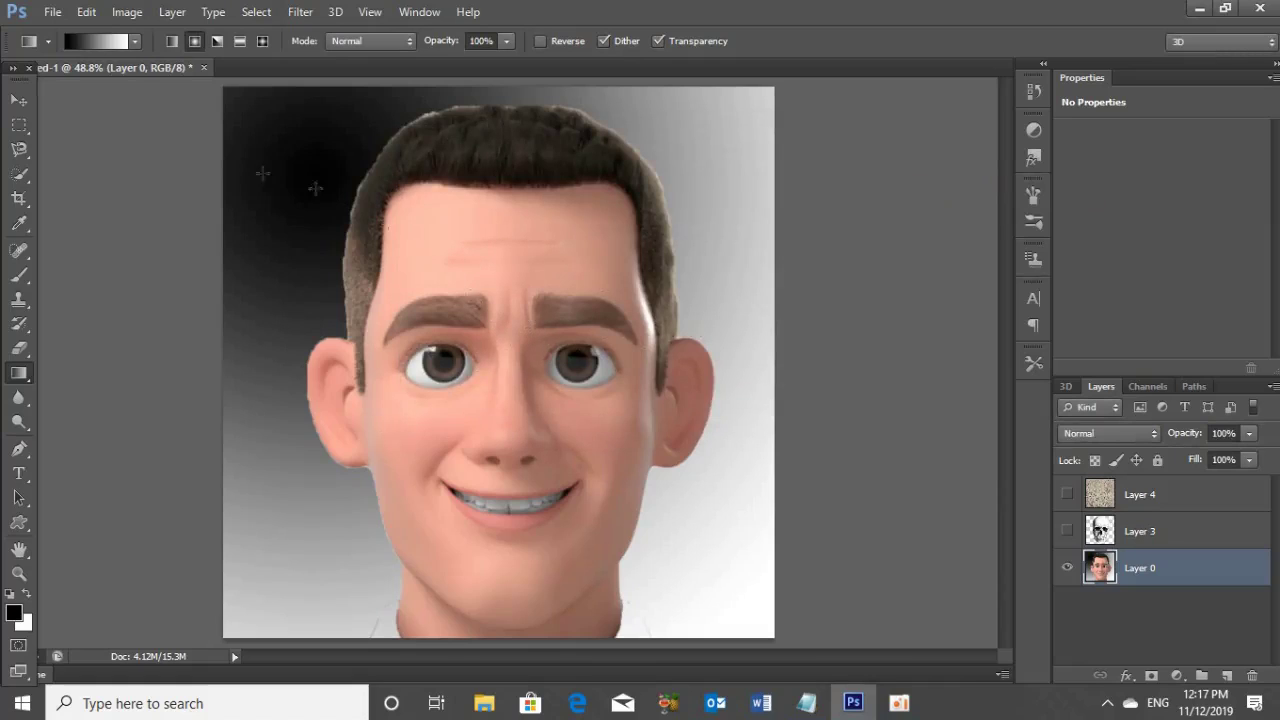
click(19, 101)
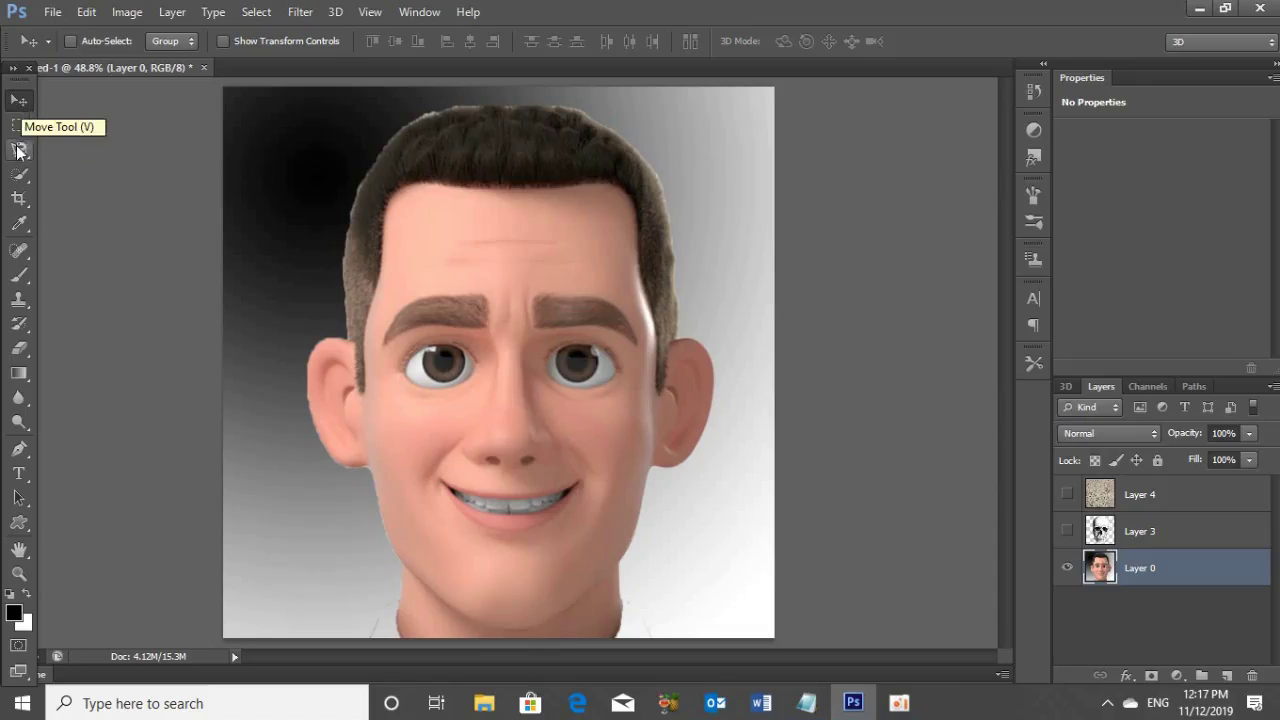
Select the head, ears and neck with Quick Selection, checking it briefly in Quick Mask.
click(21, 177)
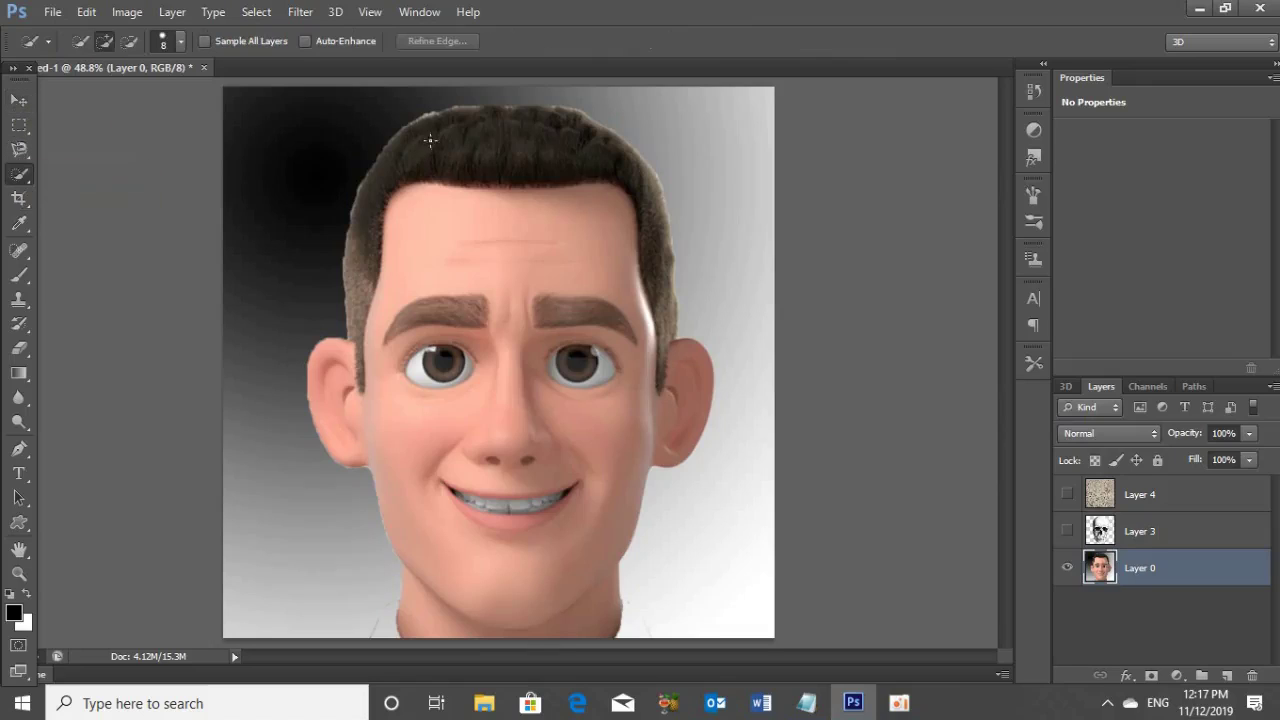
drag(413, 123, 587, 483)
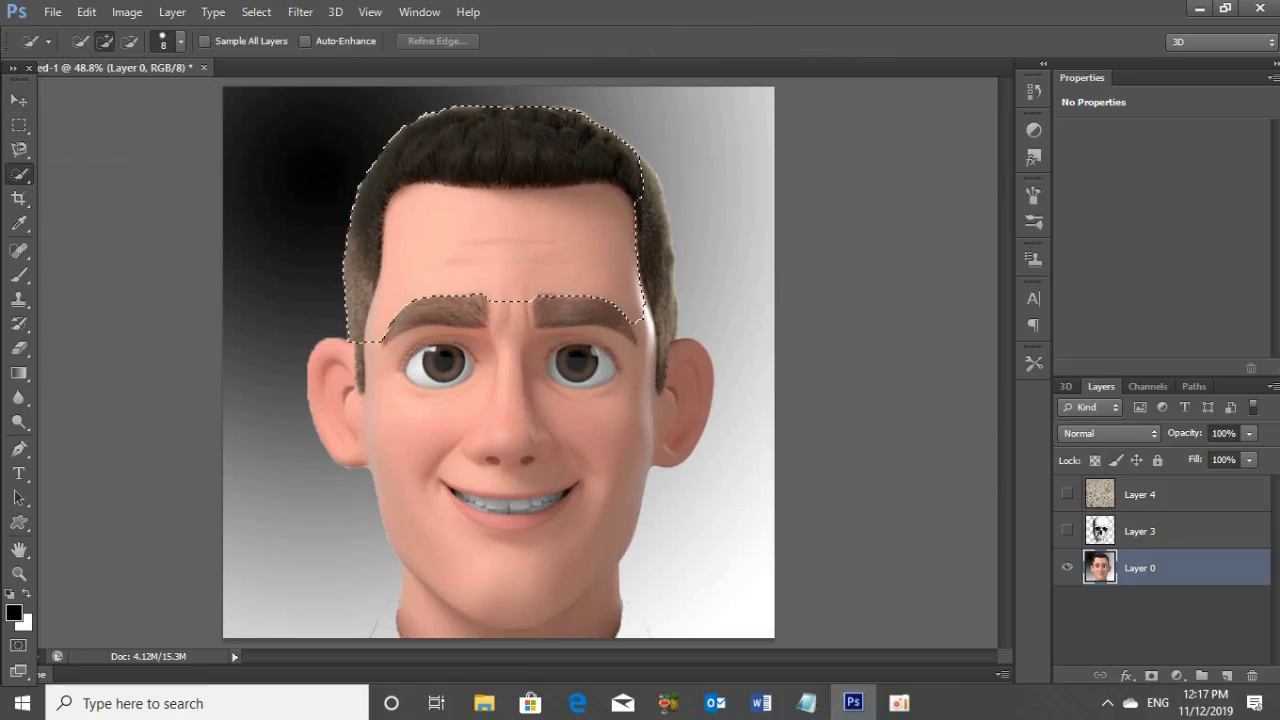
key(q)
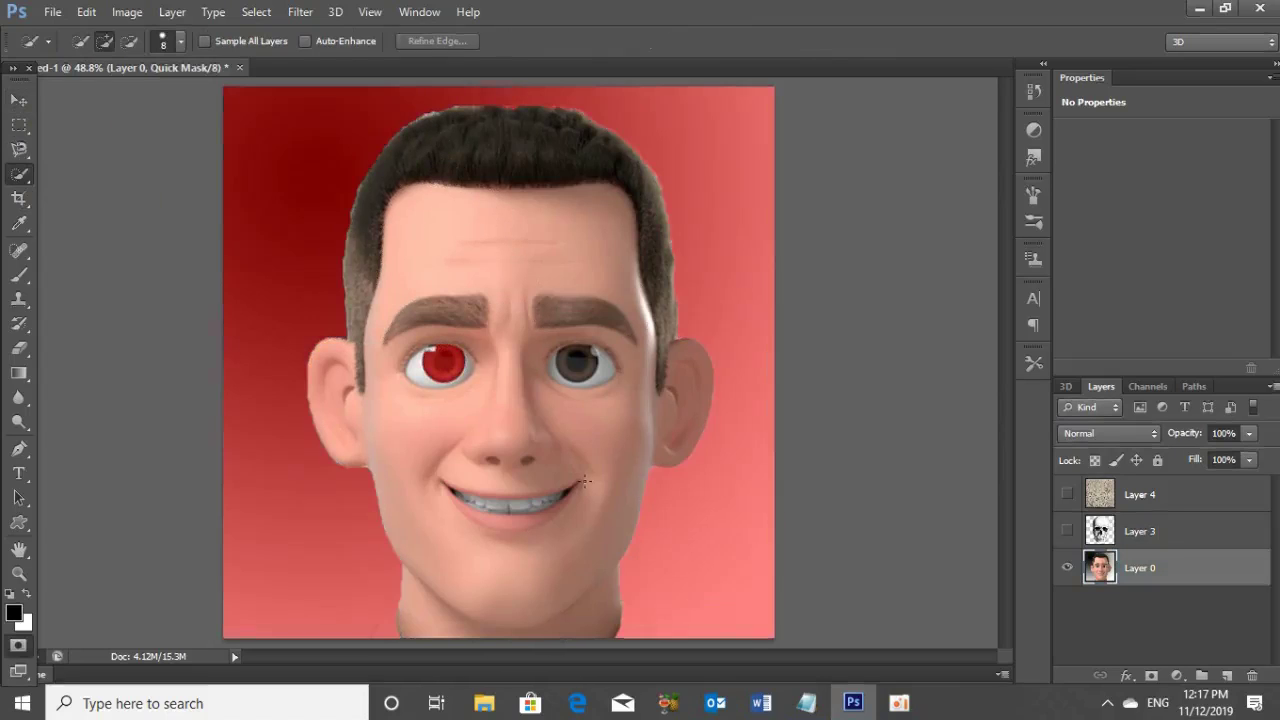
key(q)
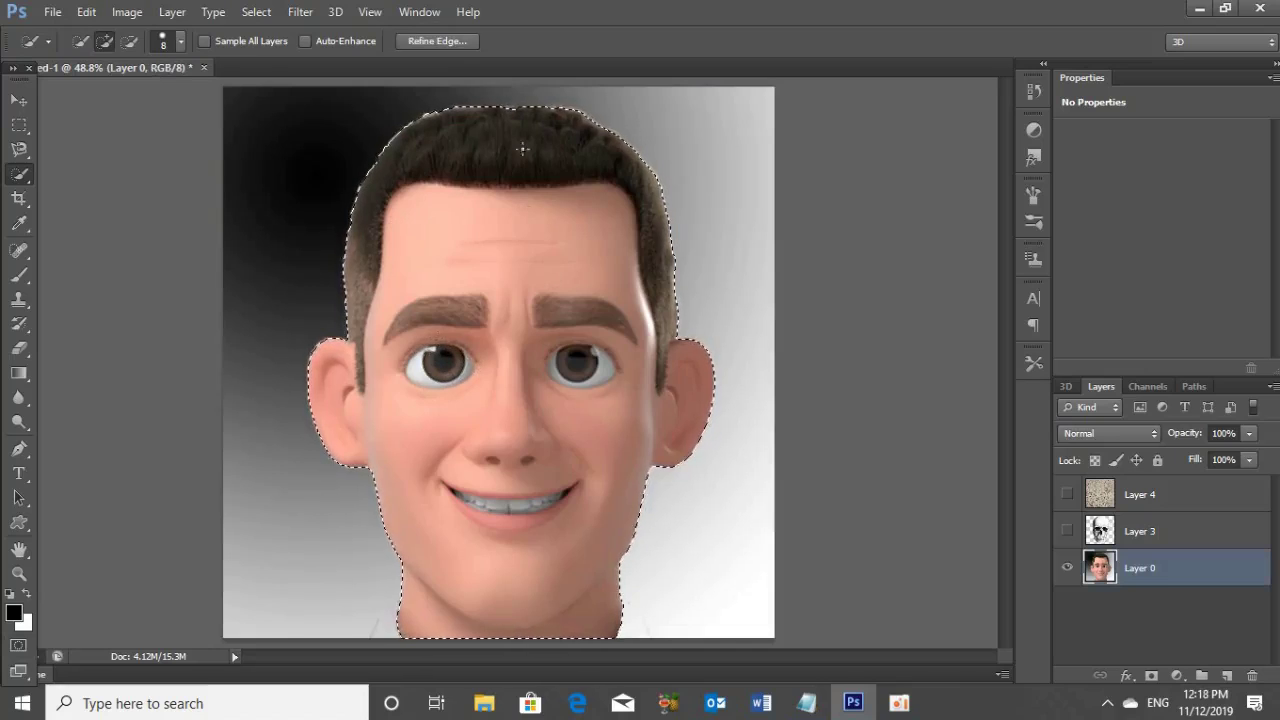
Save the selection as a new channel named Head, then deselect.
click(257, 12)
click(288, 360)
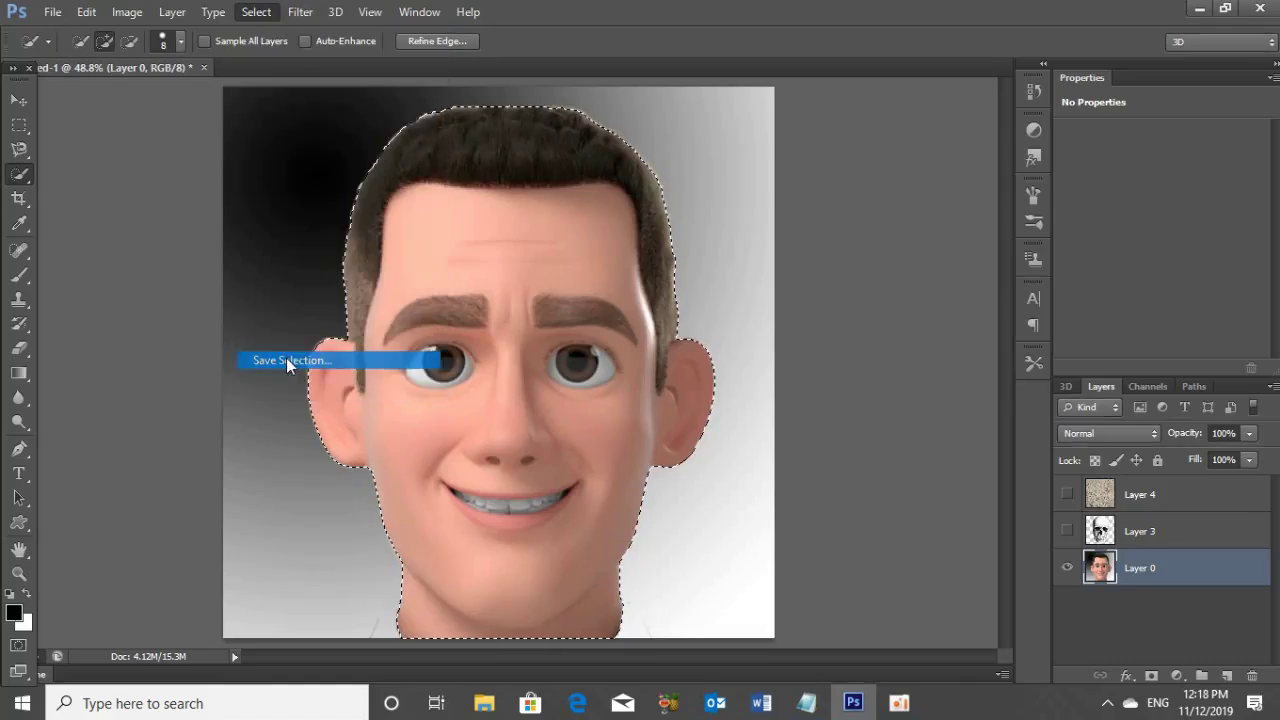
click(566, 230)
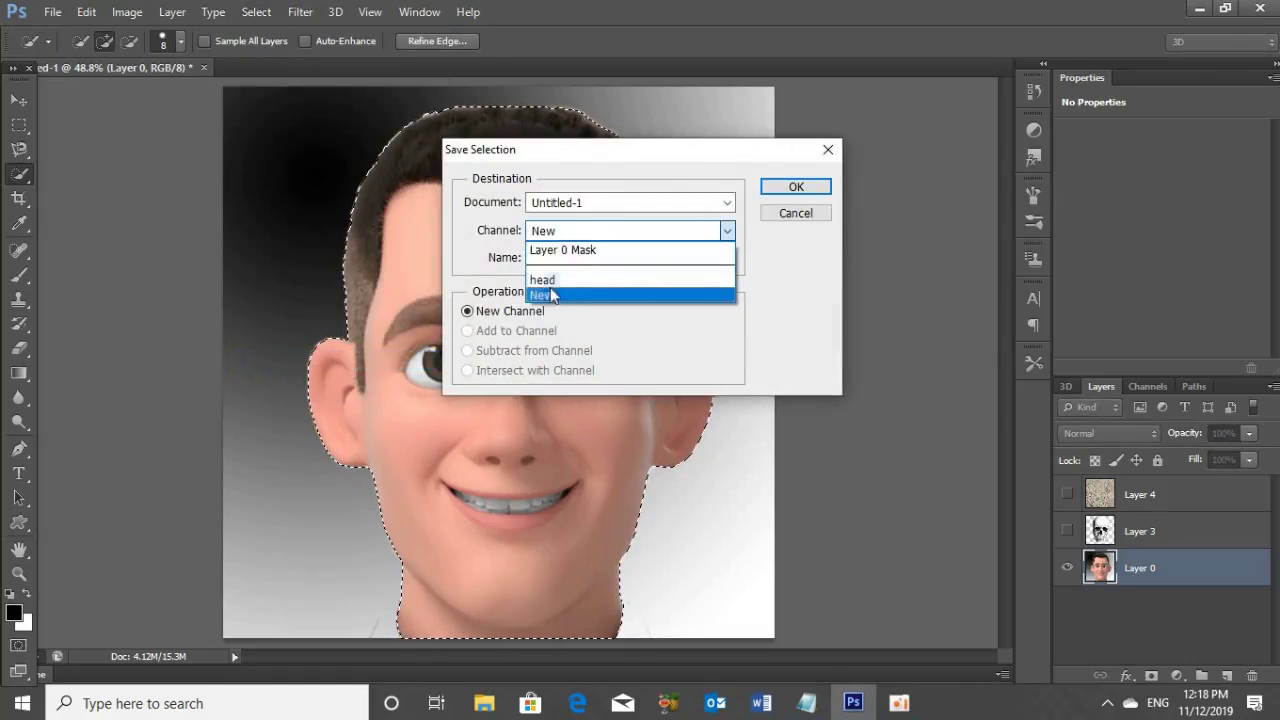
click(550, 296)
click(547, 258)
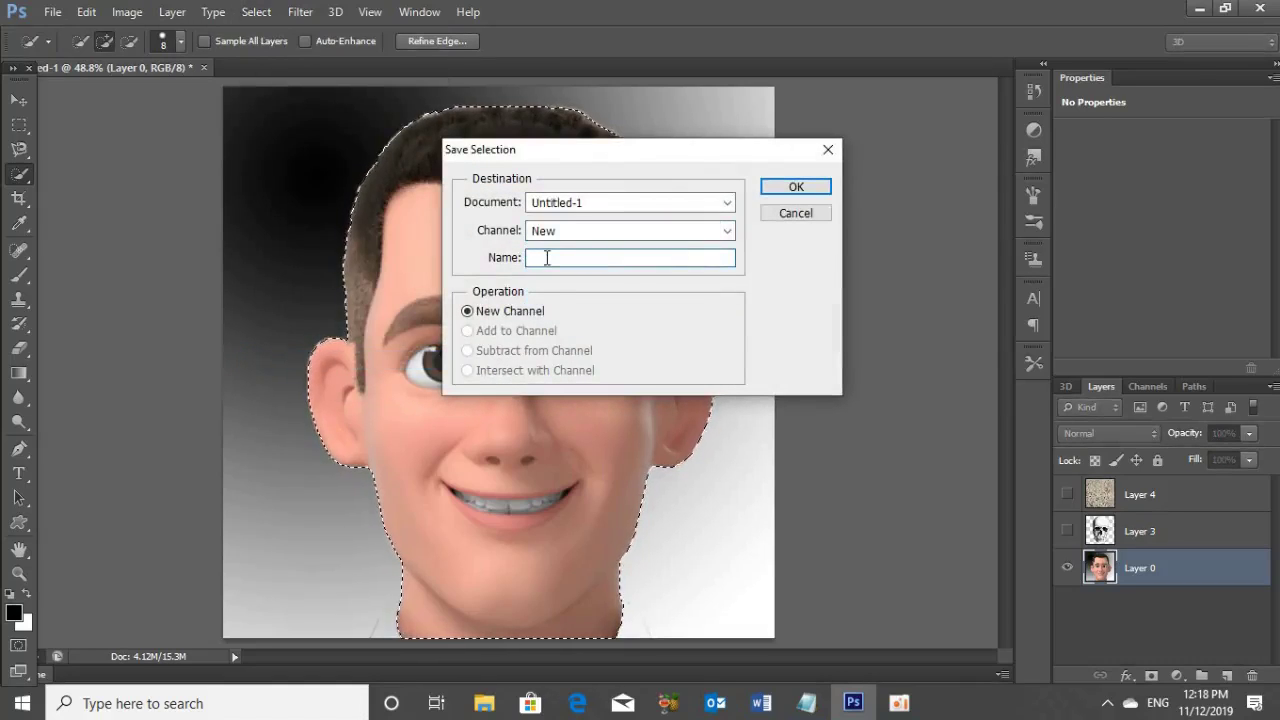
text(Head)
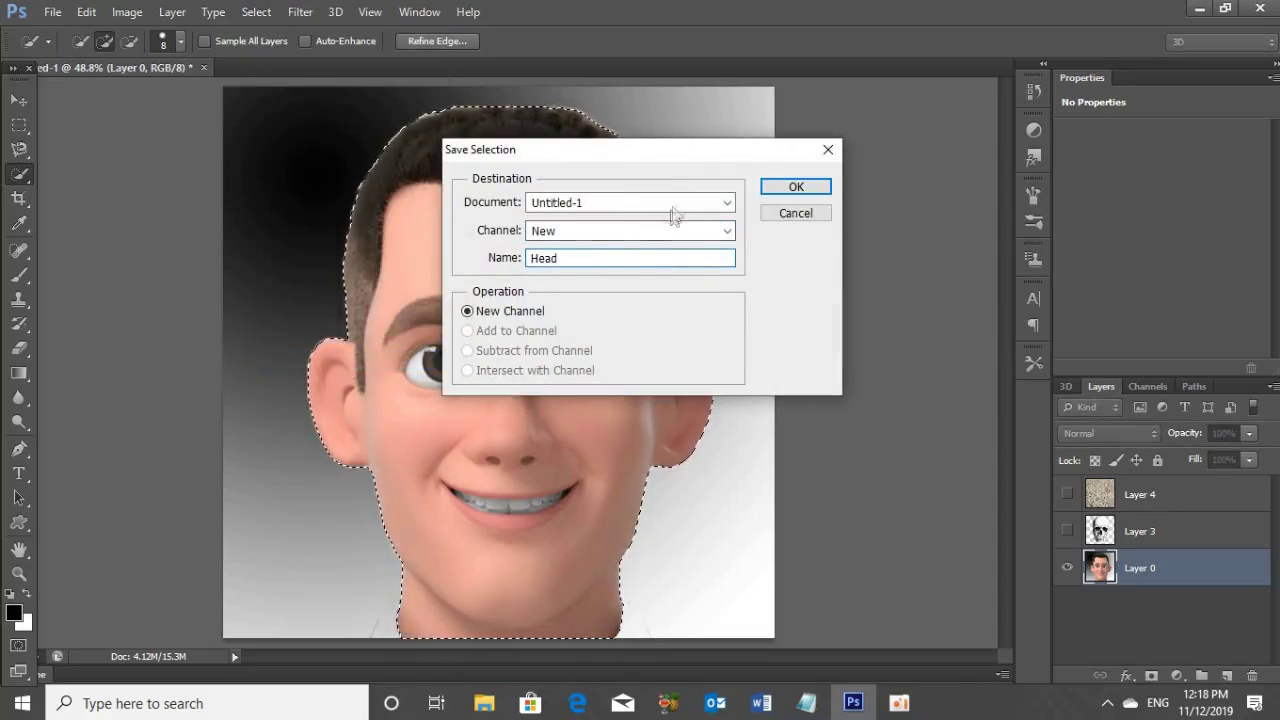
click(774, 193)
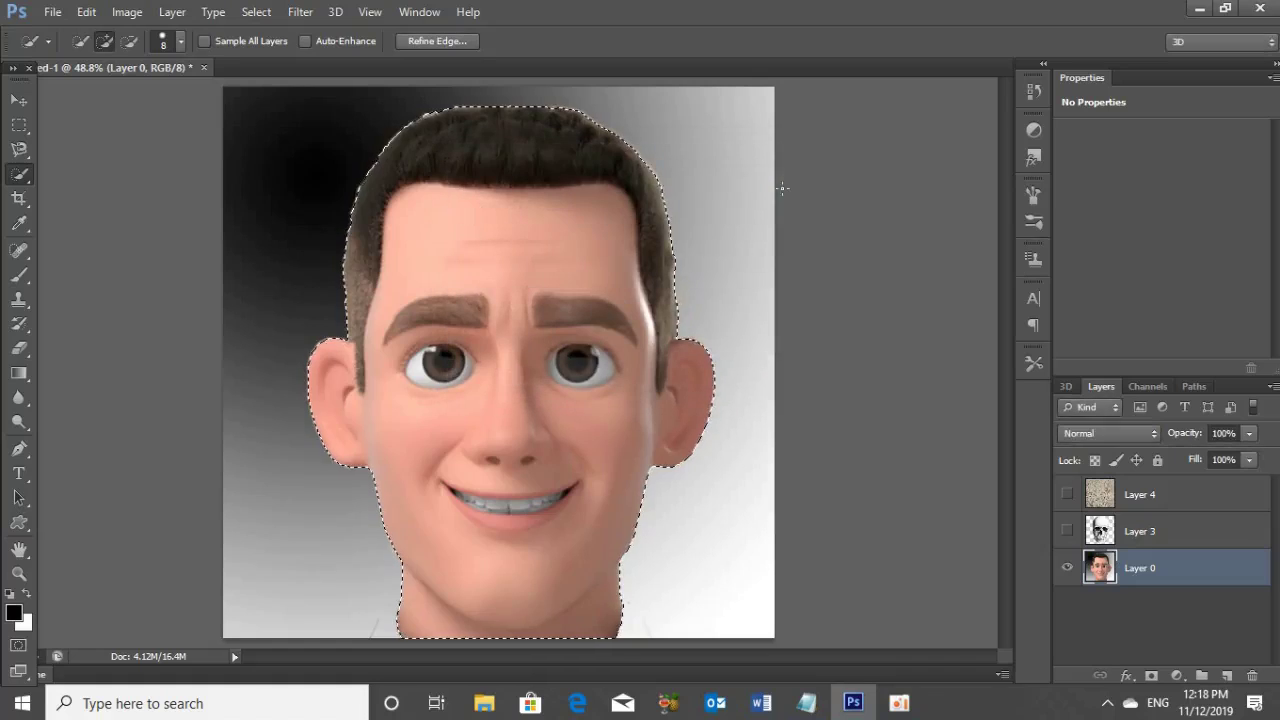
key(ctrl+d)
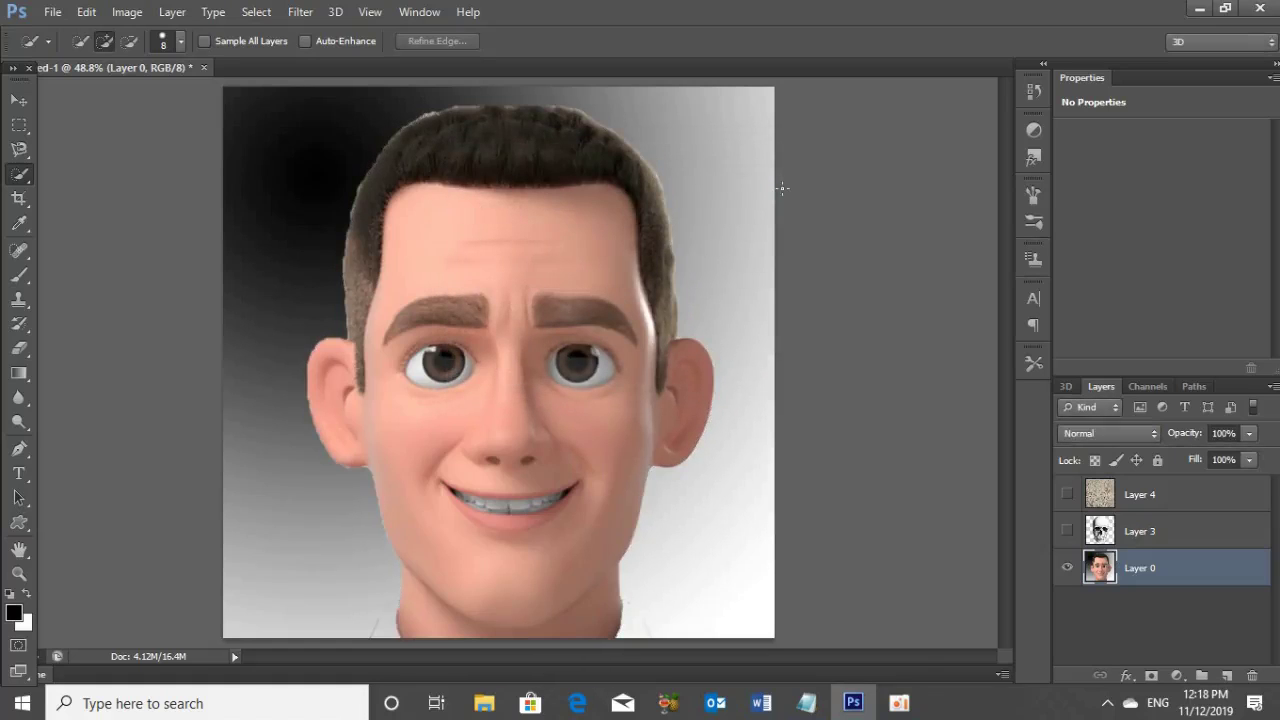
Add a new layer, set the foreground colour to #860707, and fill the layer with white.
click(1227, 677)
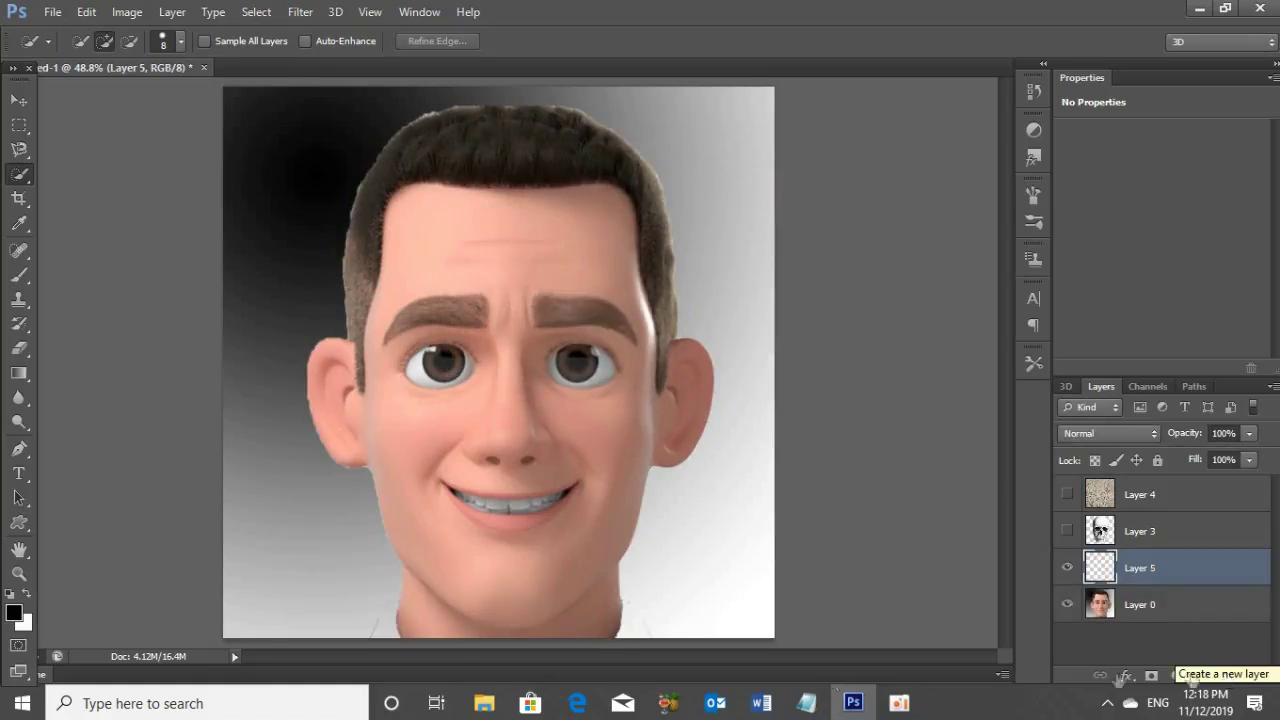
click(14, 612)
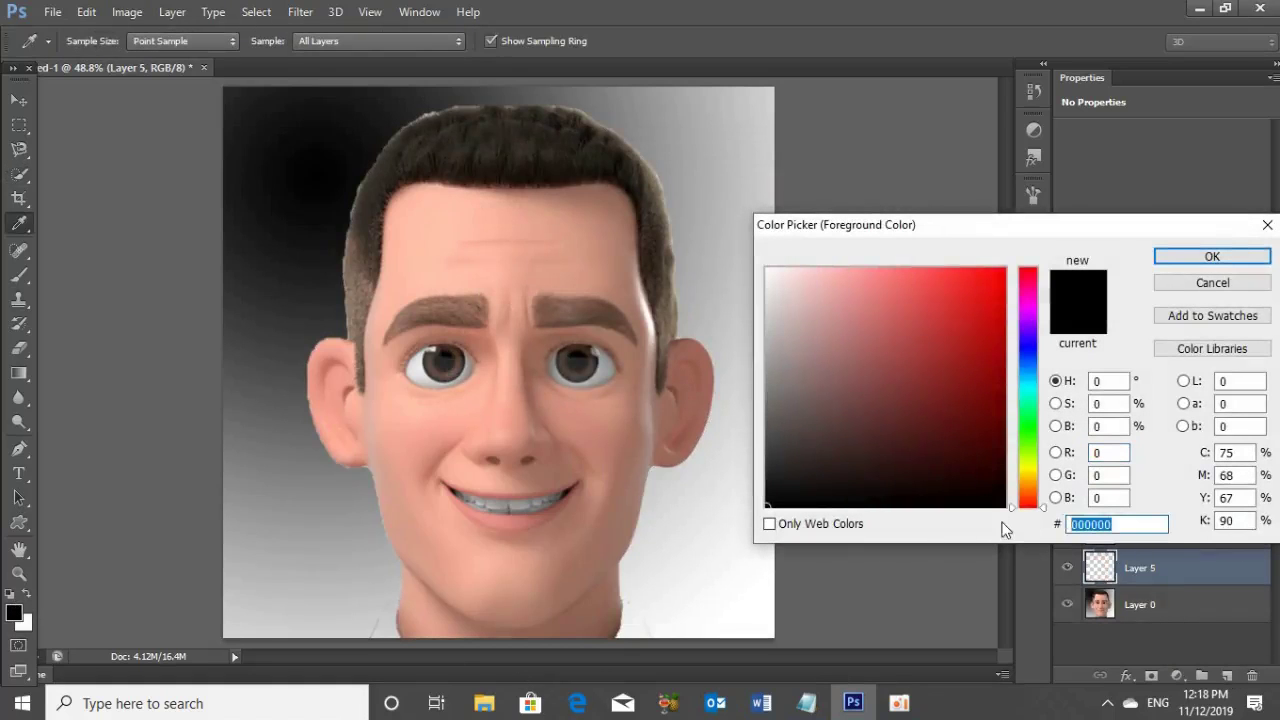
text(86070)
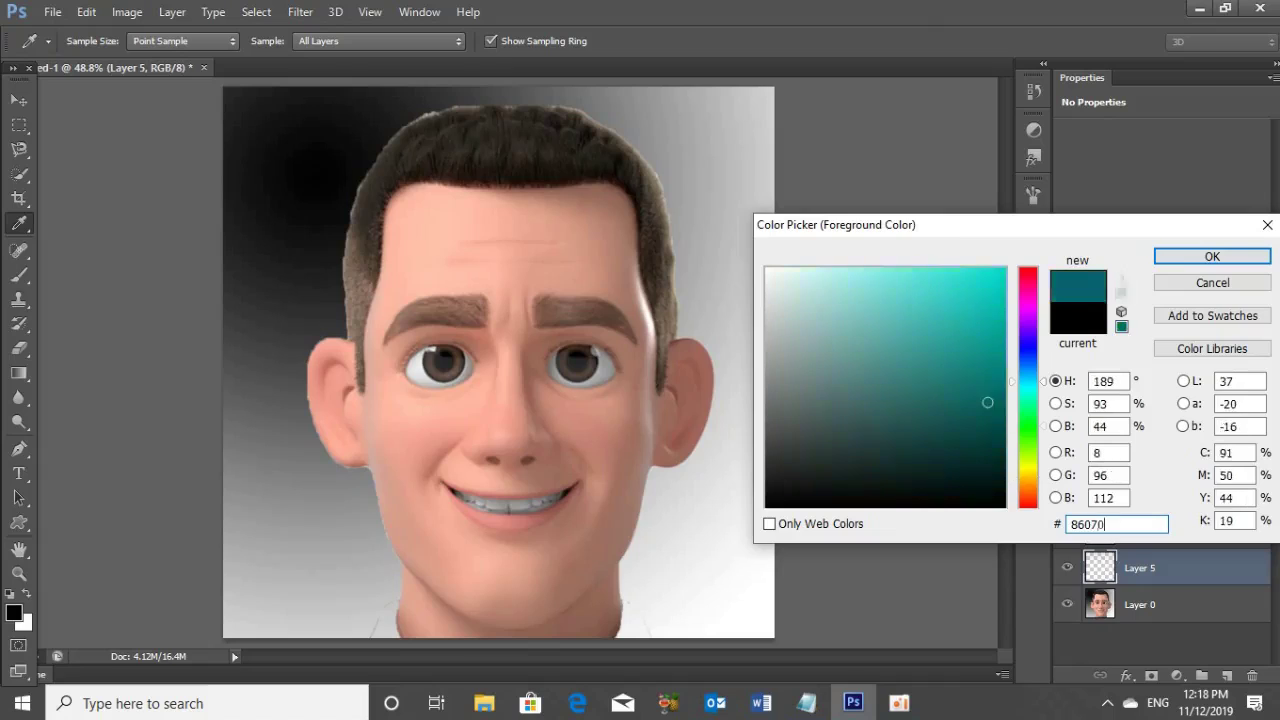
text(7)
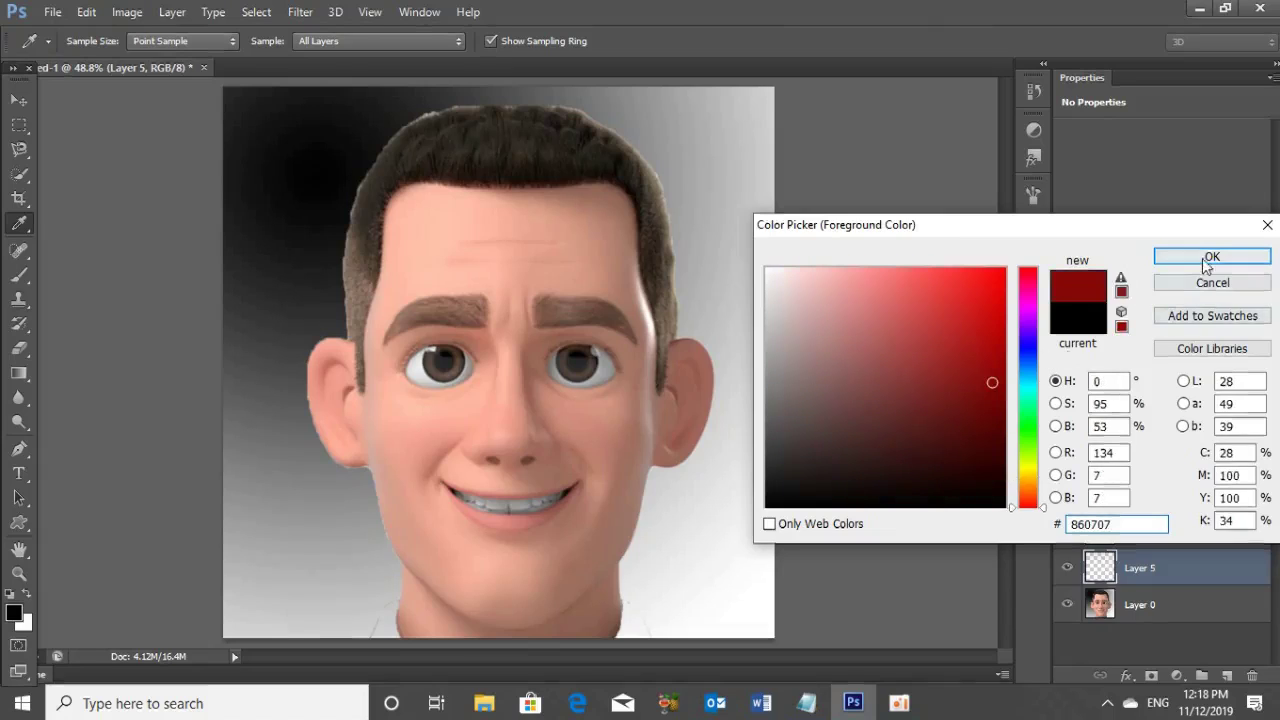
click(1203, 258)
key(w)
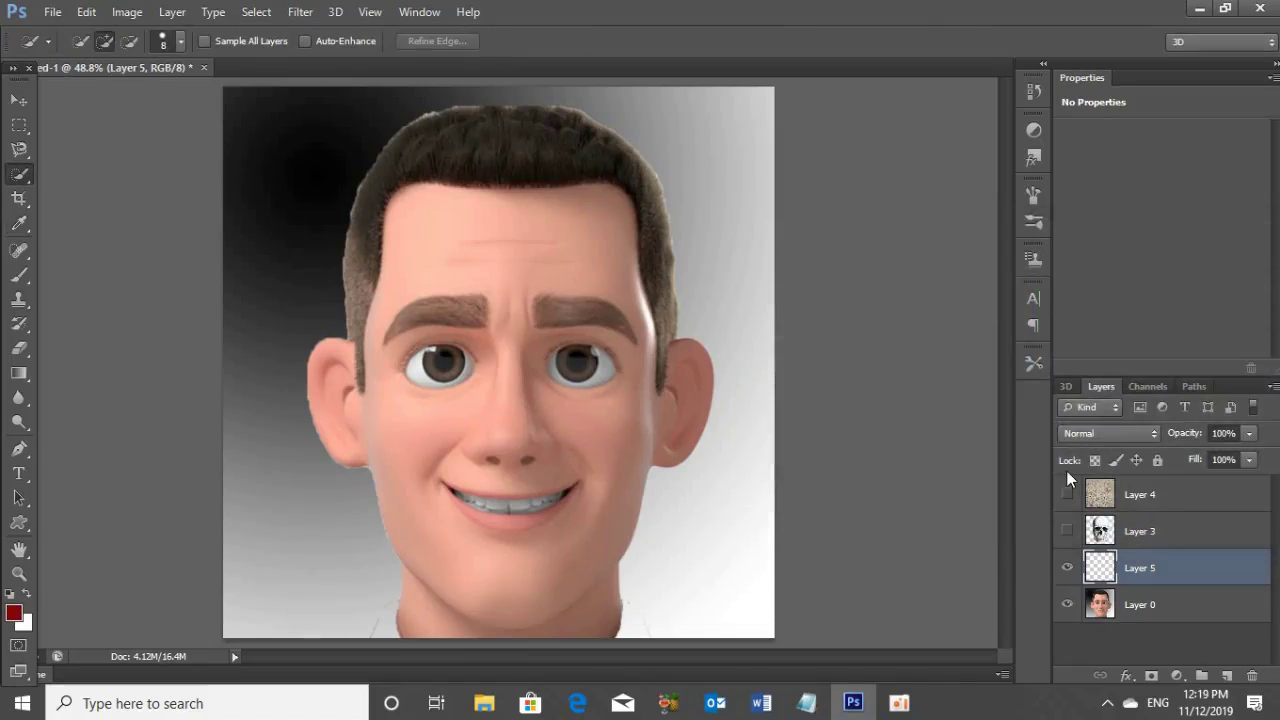
key(ctrl+BackSpace)
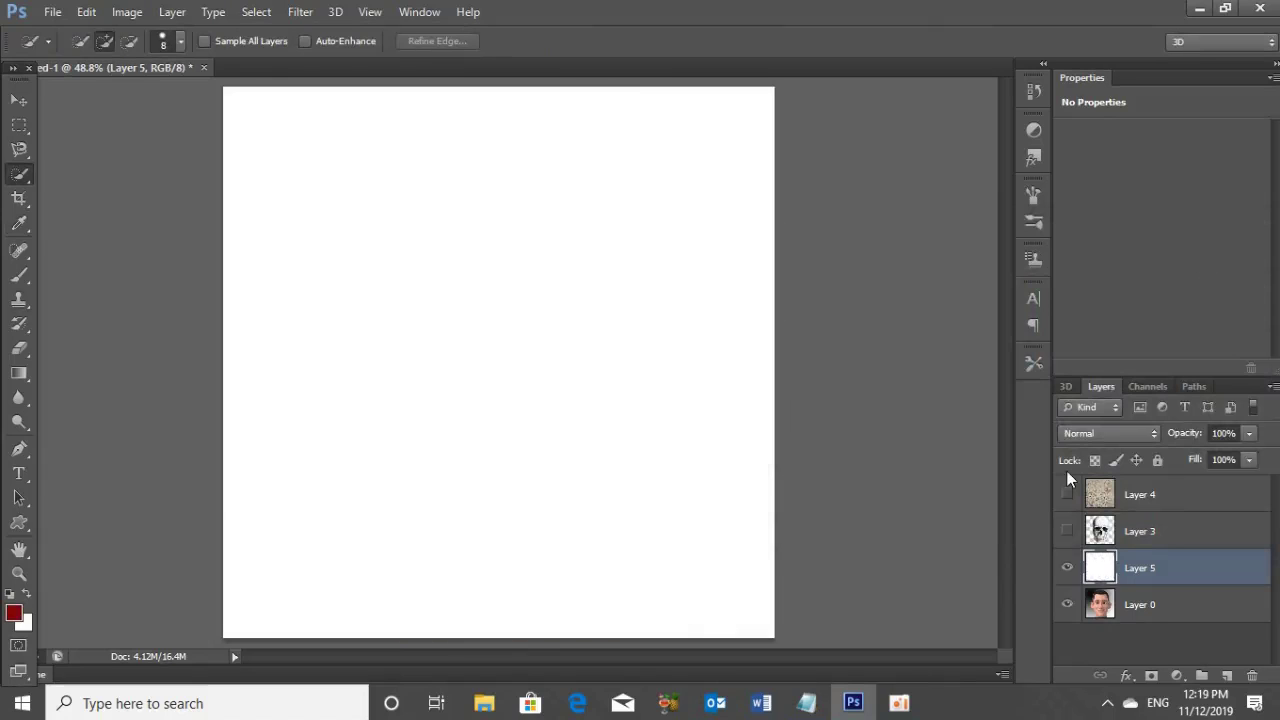
Render Fibers with Variance 6 and Strength 11 onto the new layer.
click(298, 12)
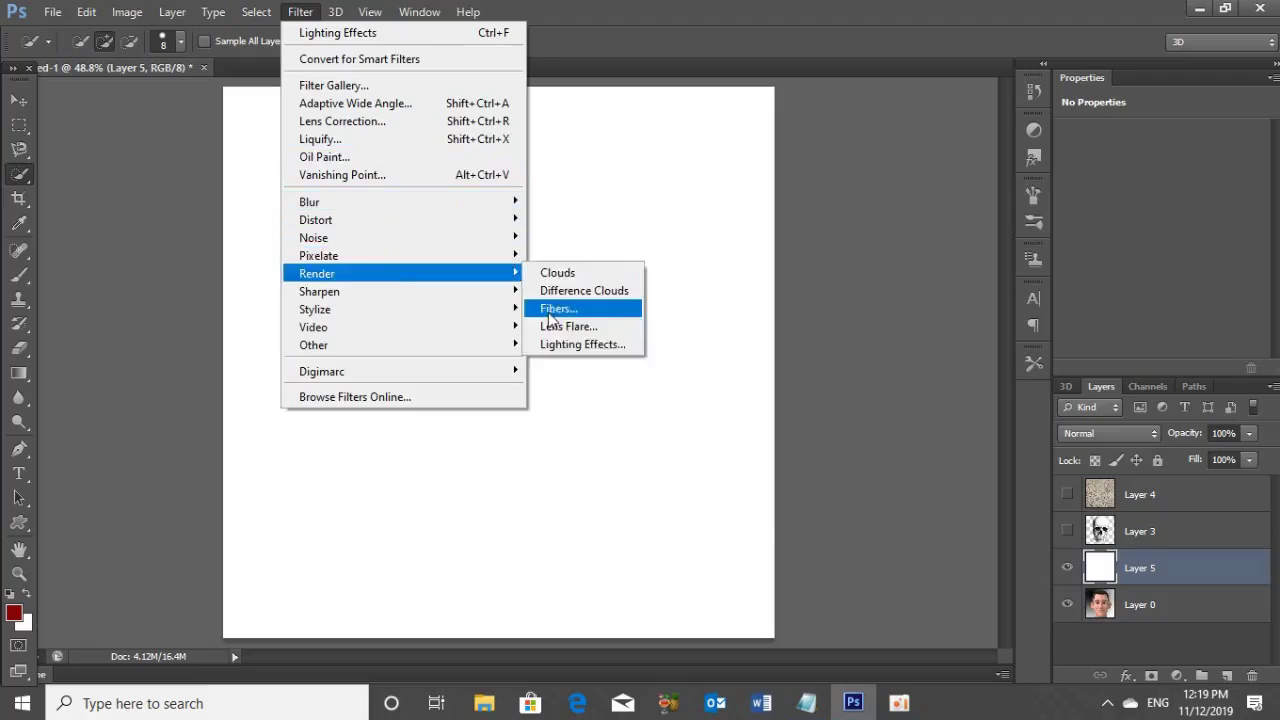
click(560, 306)
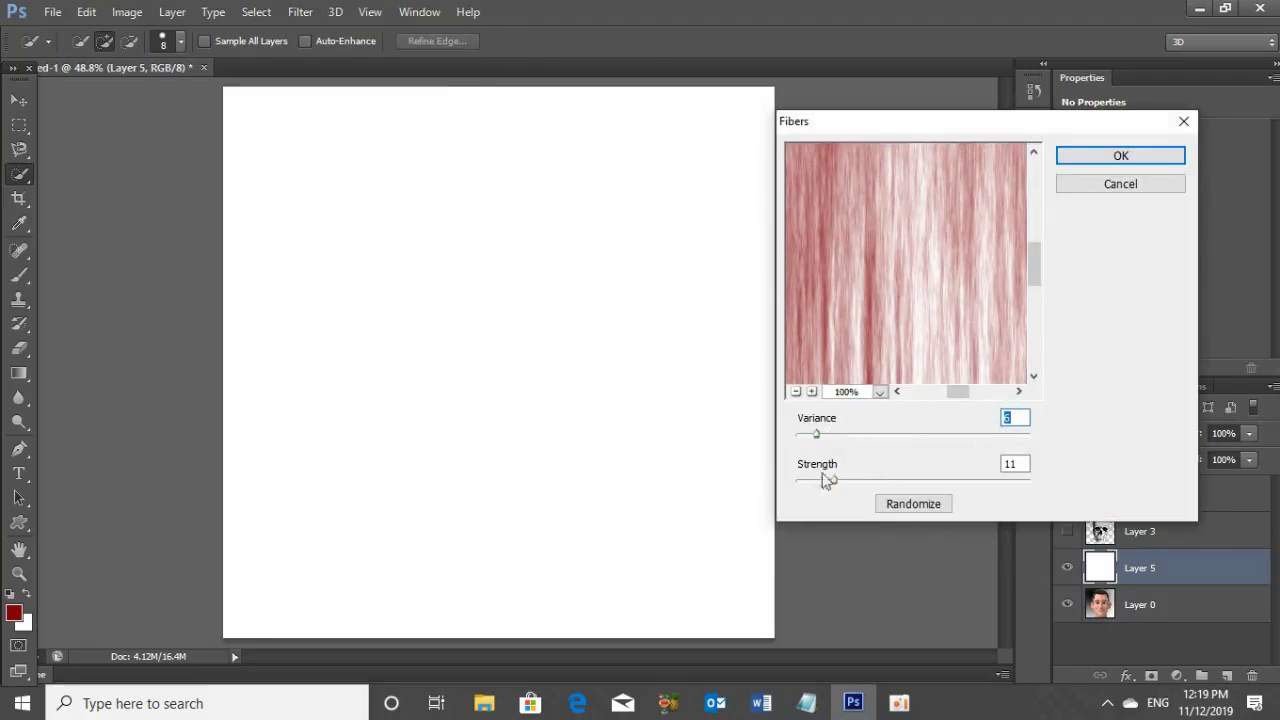
click(1010, 463)
click(1117, 160)
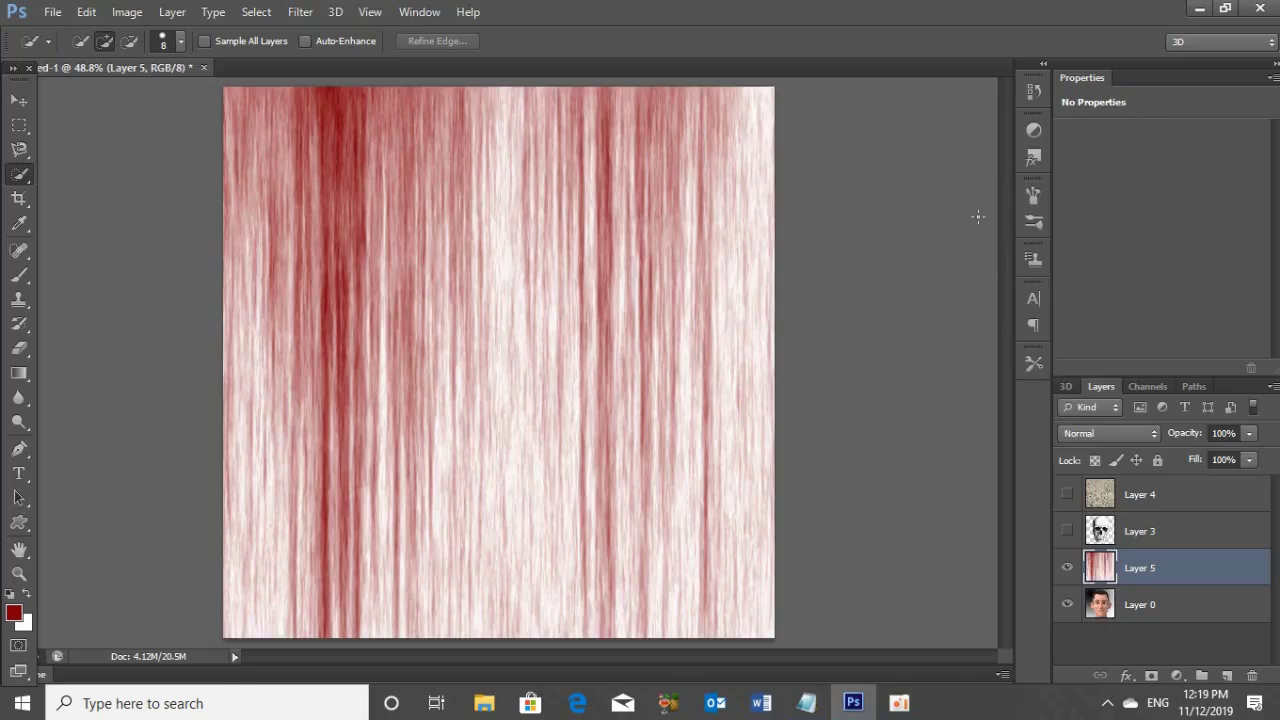
Brighten the streak layer with a Levels white input of 205.
key(ctrl+l)
double_click(1000, 440)
text(20)
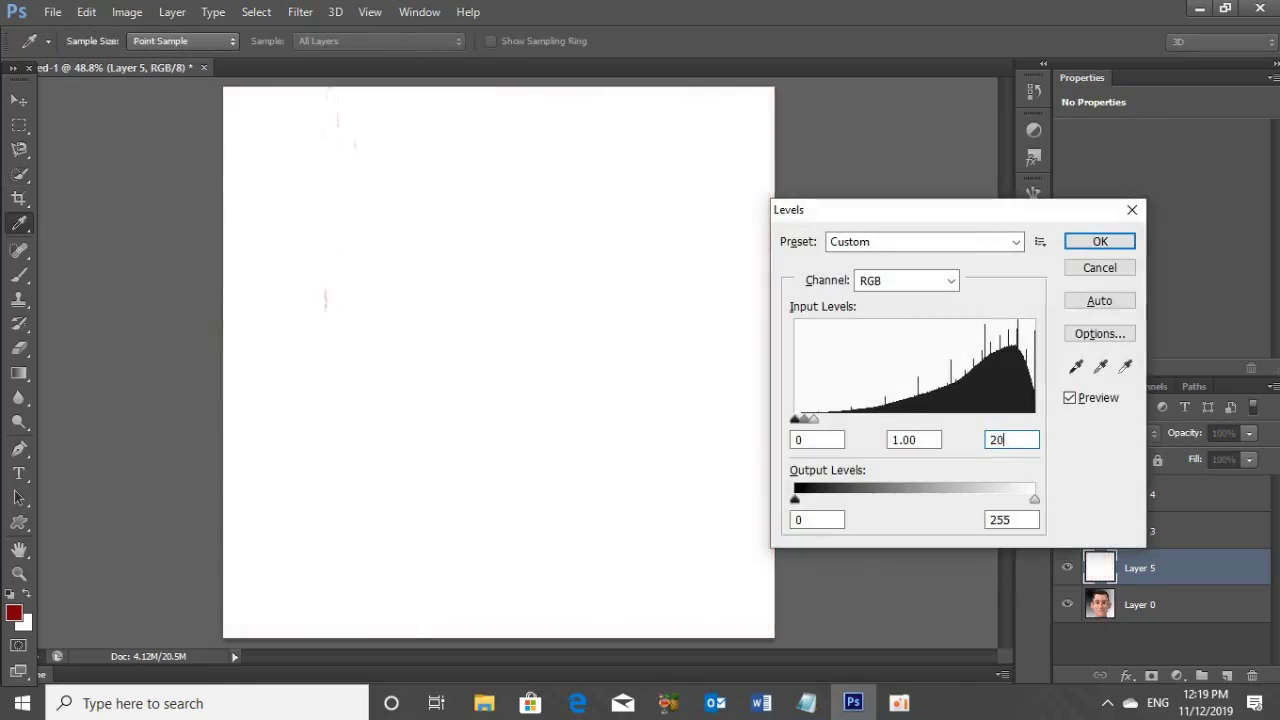
text(5)
click(1082, 246)
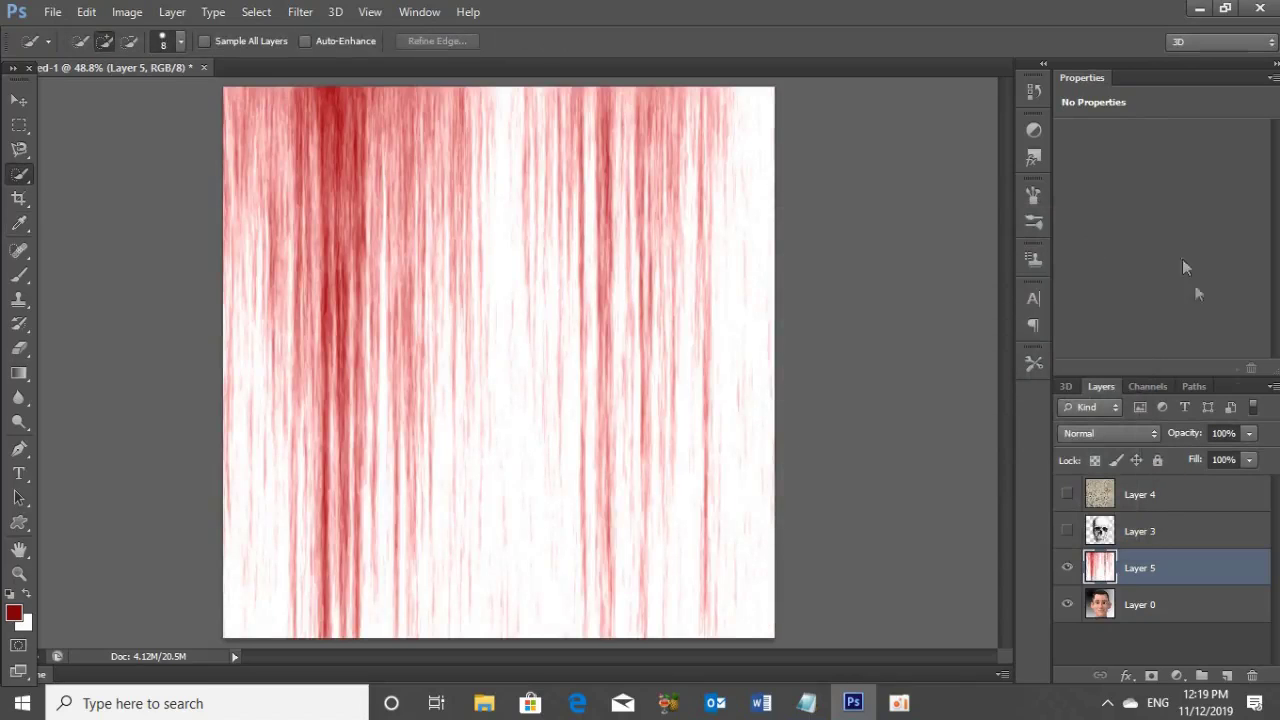
Make the streaks a smart object with a smart-object copy, hide both, and select Layer 0.
click(1272, 387)
click(1080, 389)
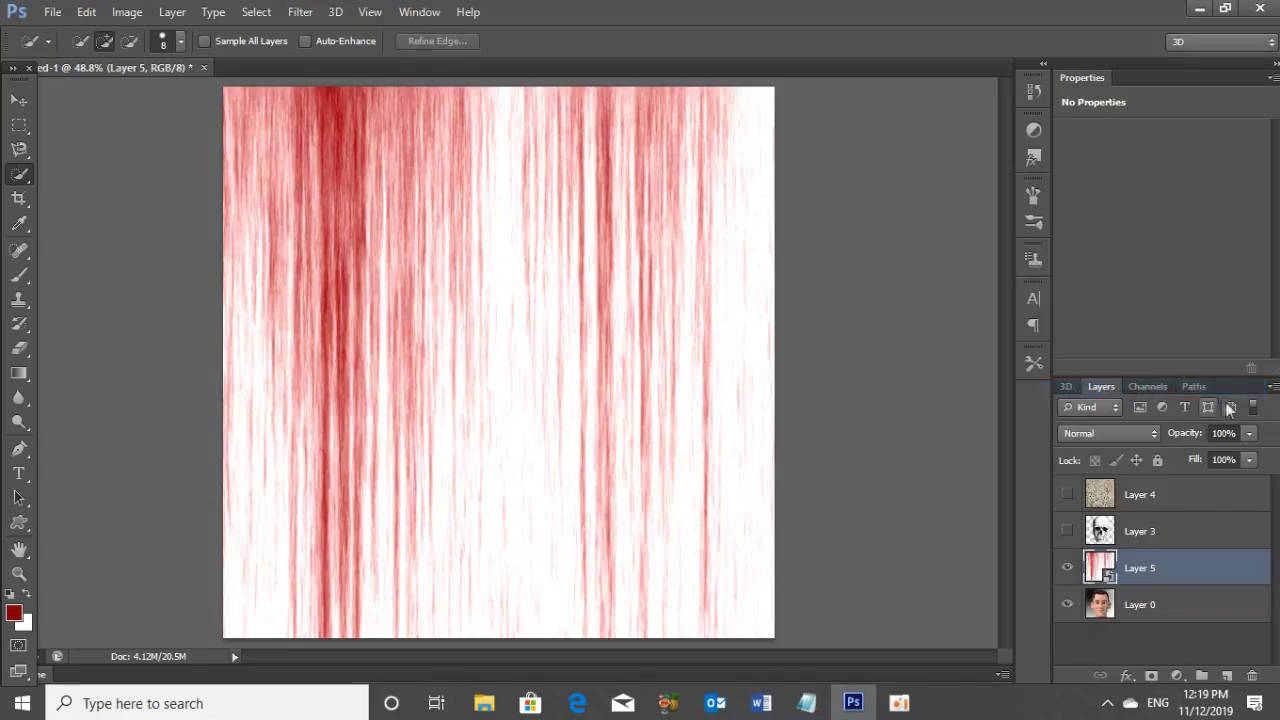
right_click(1161, 568)
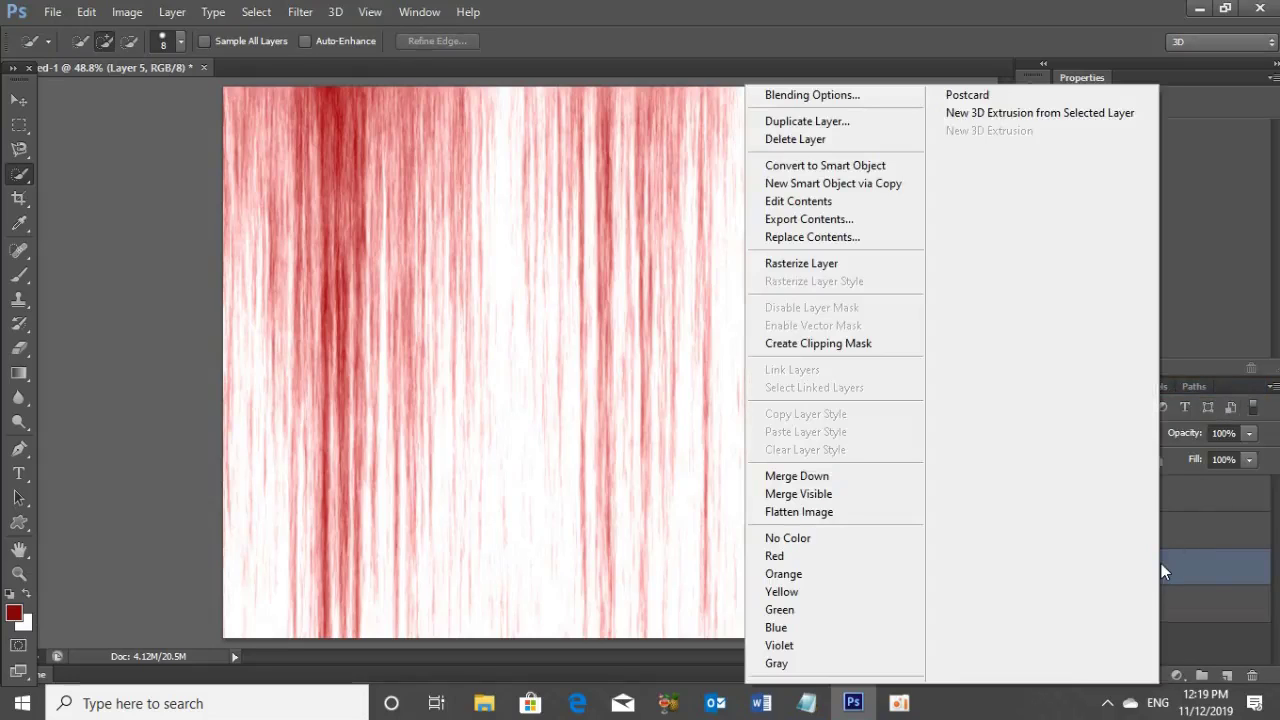
click(880, 184)
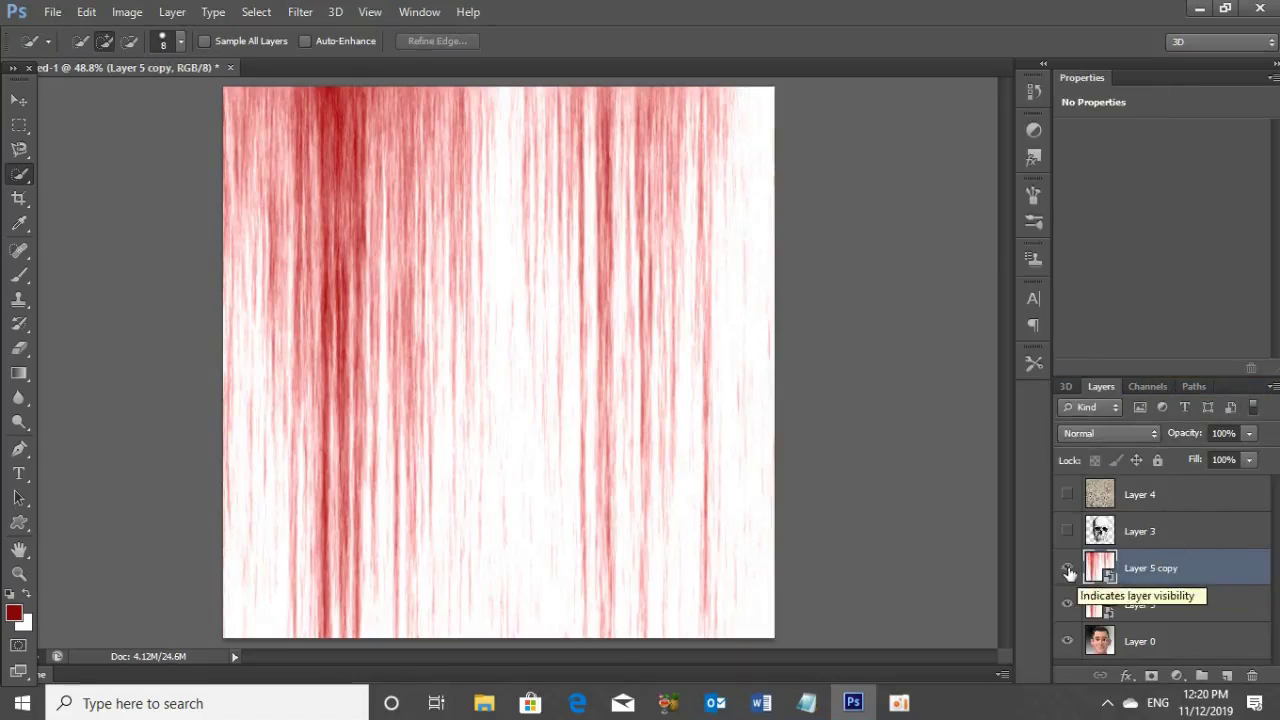
click(1068, 570)
click(1067, 604)
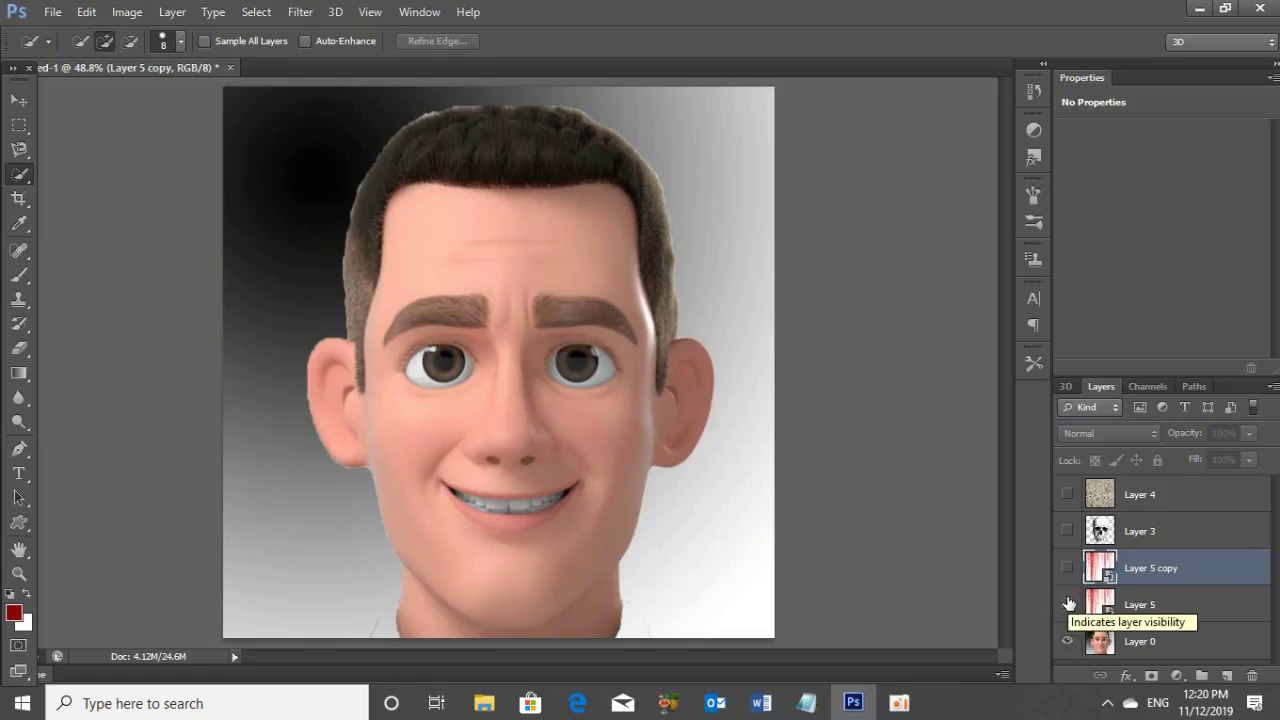
click(1122, 640)
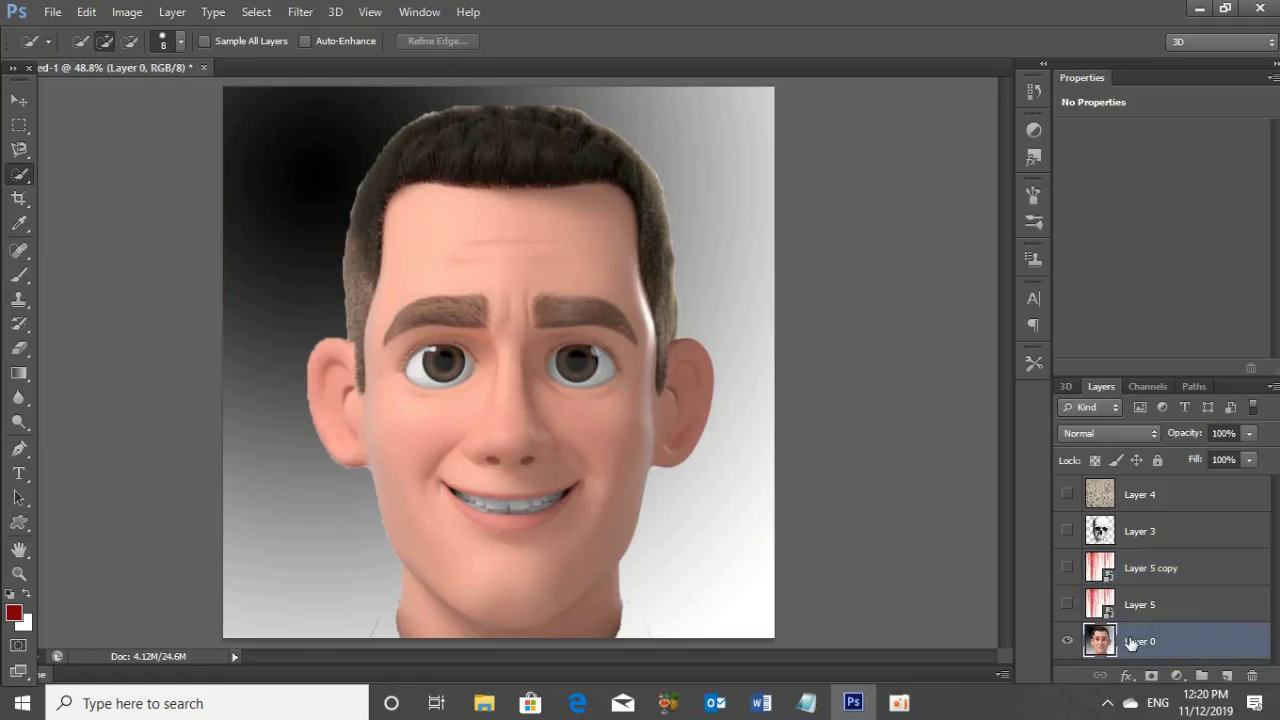
Duplicate Layer 0, desaturate the copy, and apply a 3.0-pixel Gaussian Blur.
key(ctrl+j)
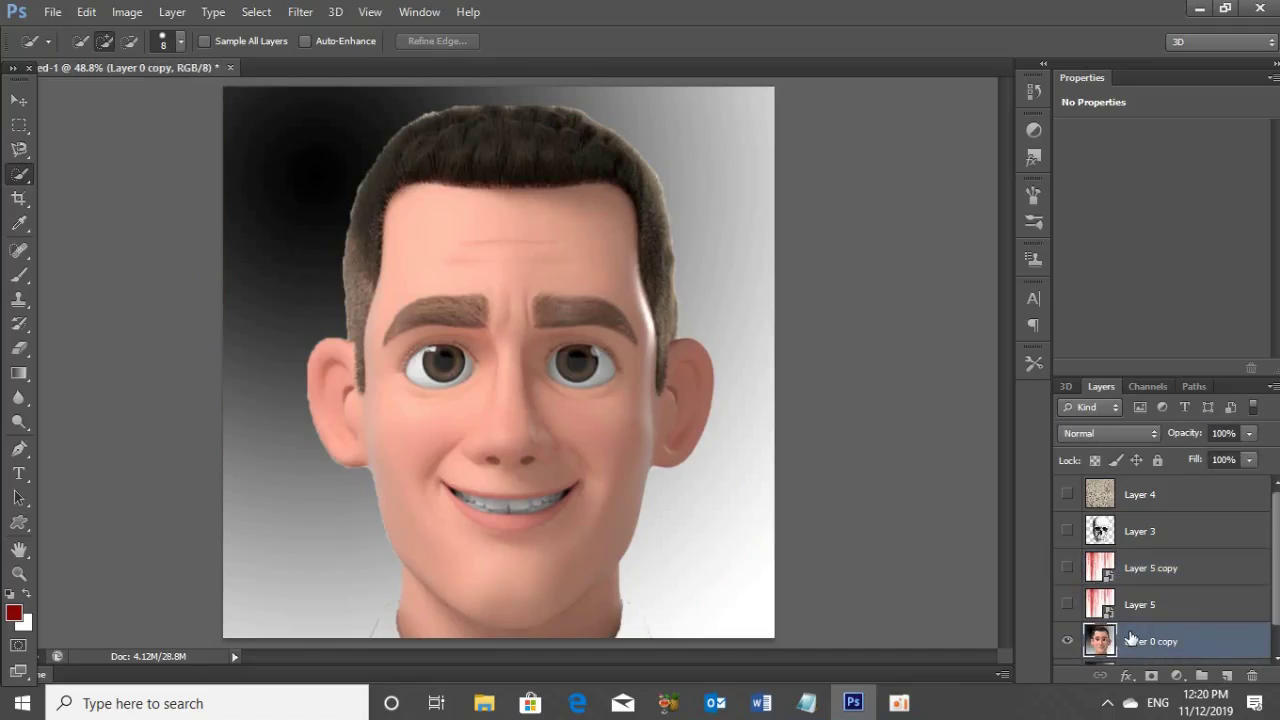
key(ctrl+shift+u)
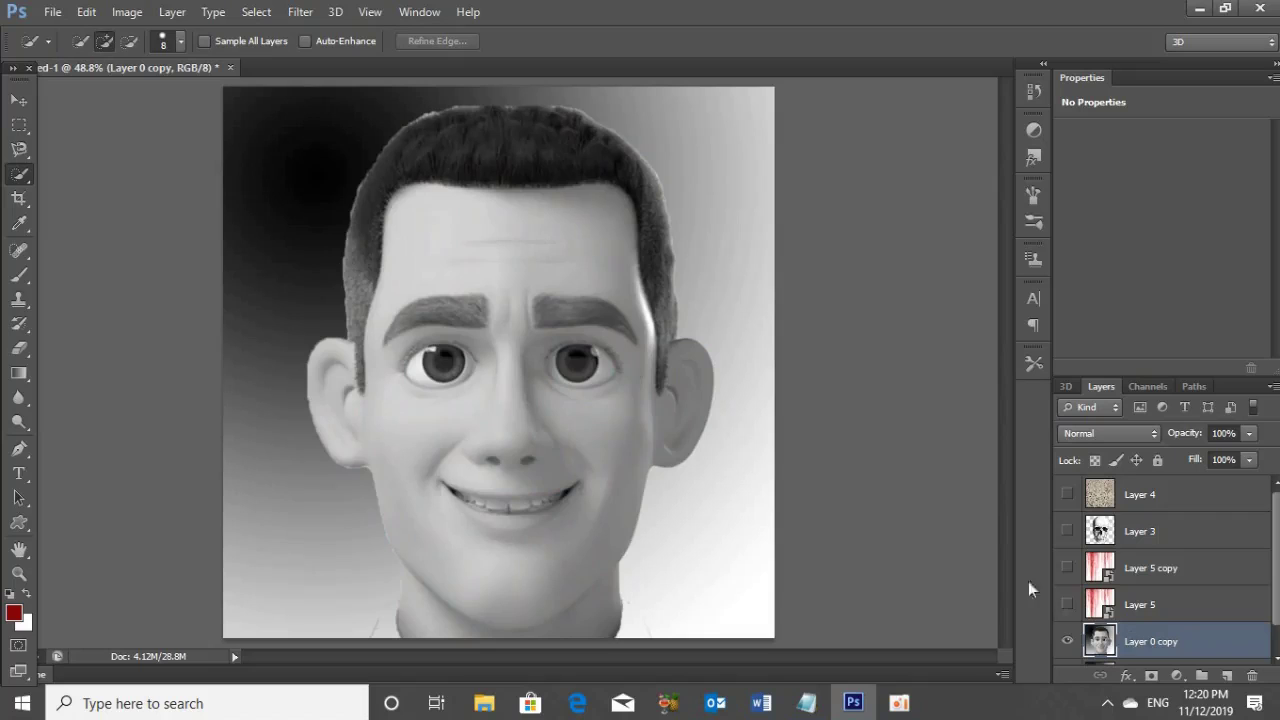
click(300, 15)
mouse_move(400, 202)
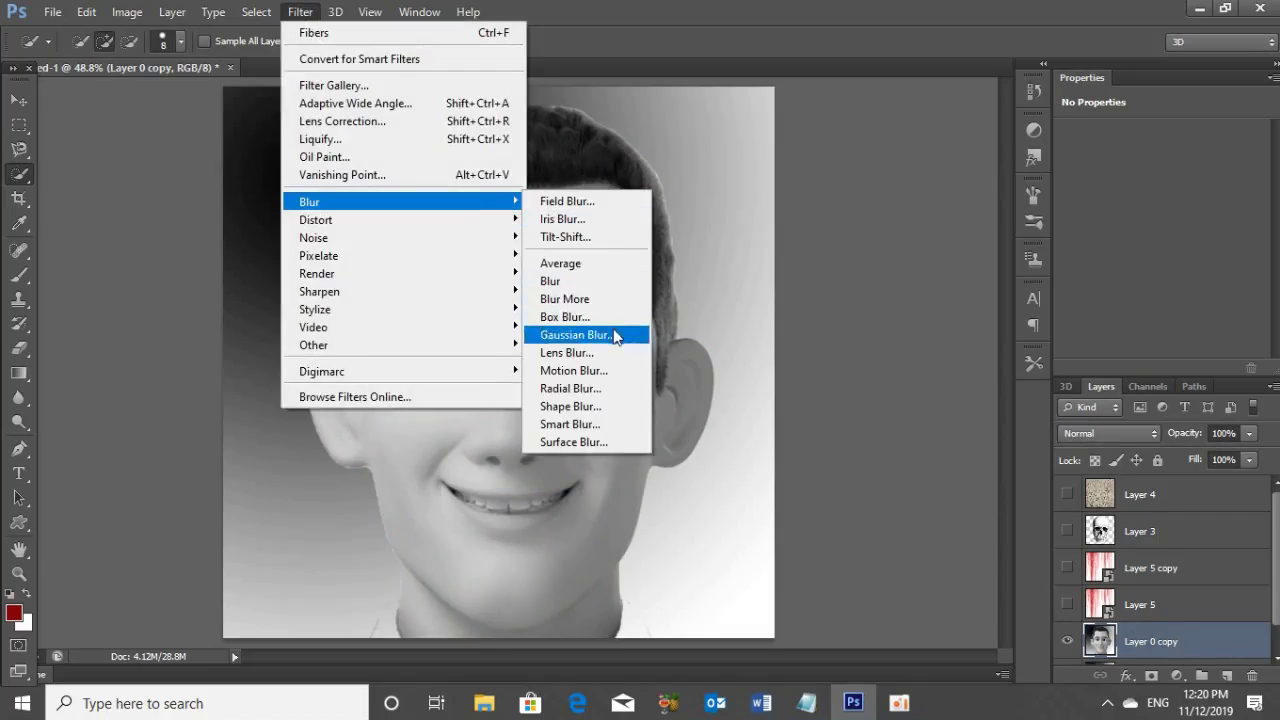
click(612, 334)
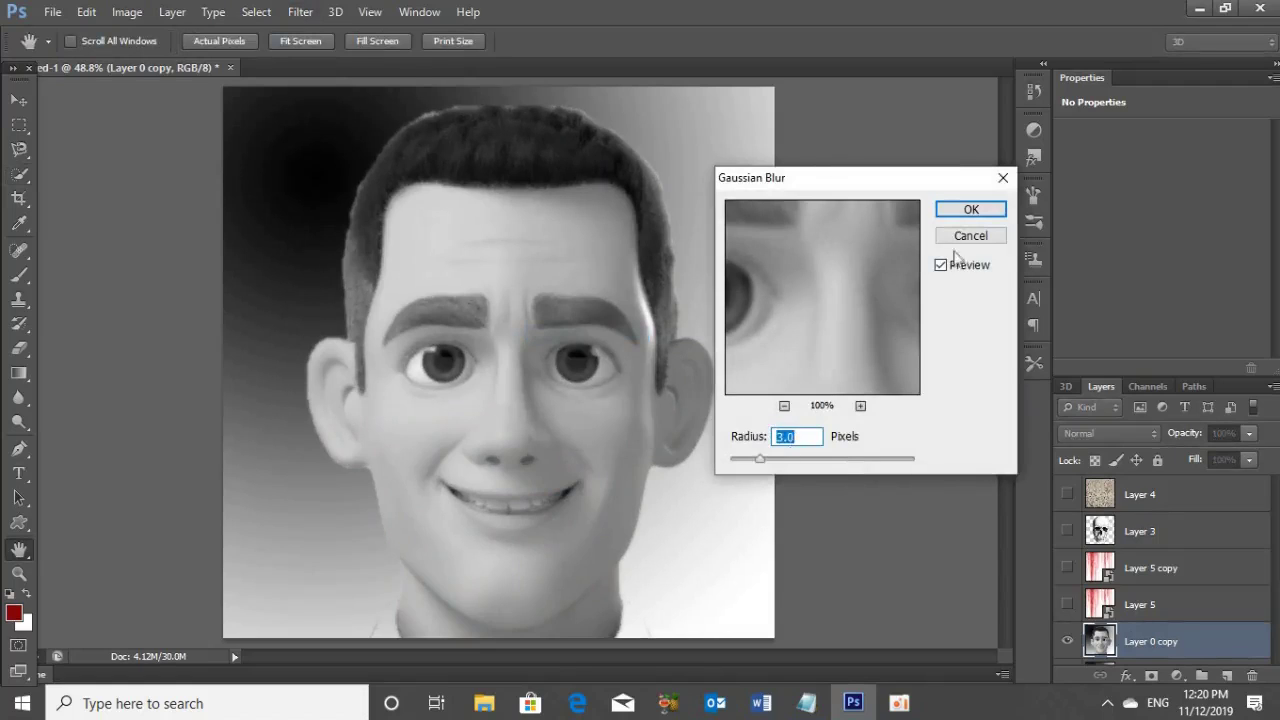
click(962, 209)
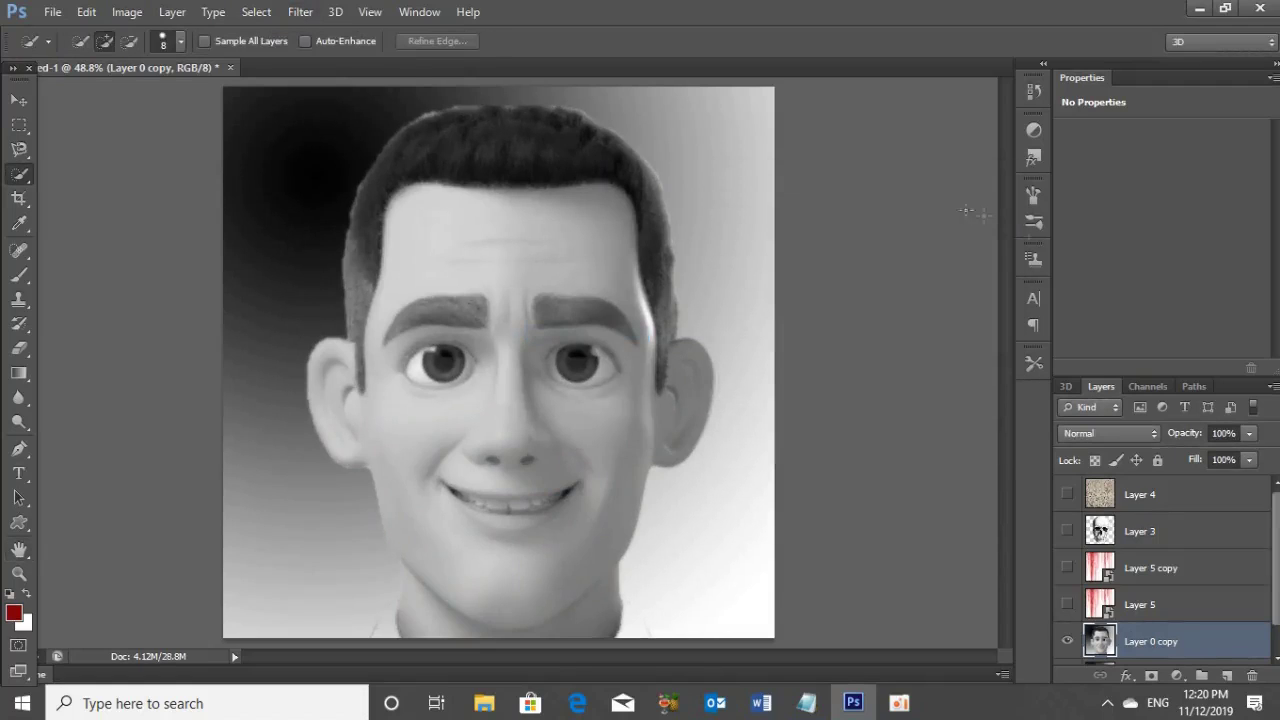
Duplicate the greyscale face layer into a new document named Face.
click(1272, 388)
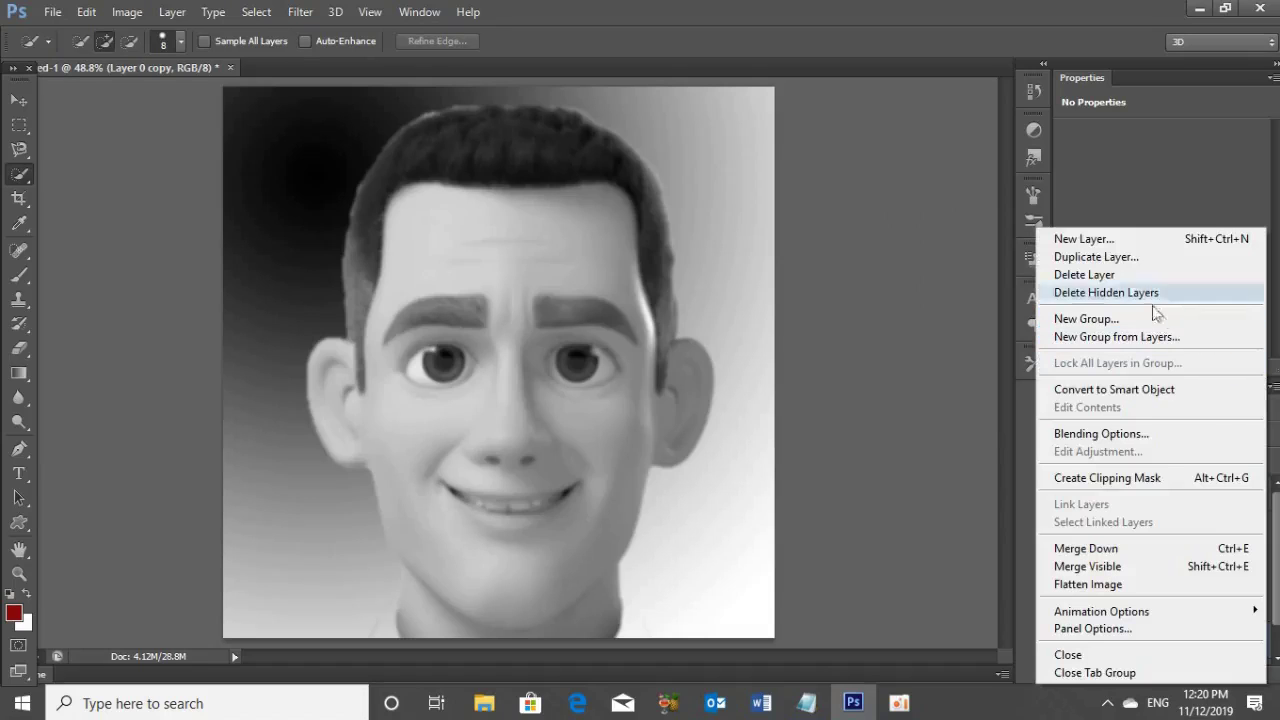
click(1106, 257)
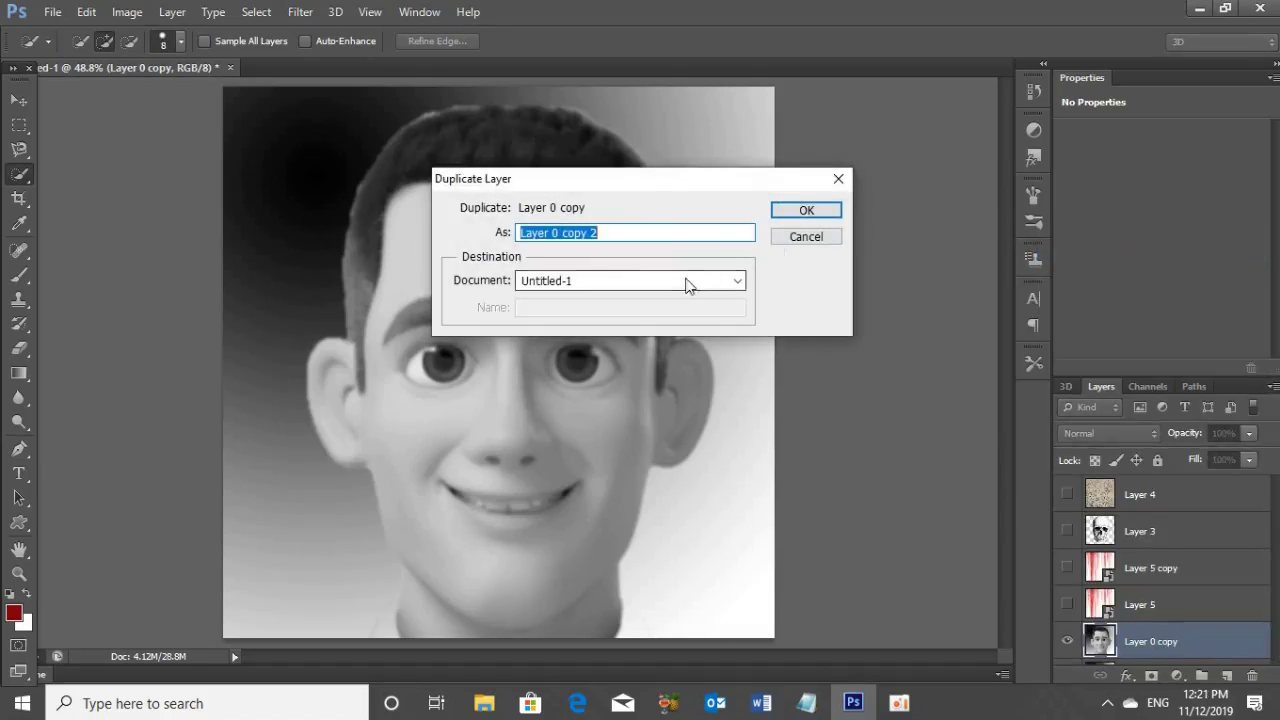
click(686, 281)
click(646, 314)
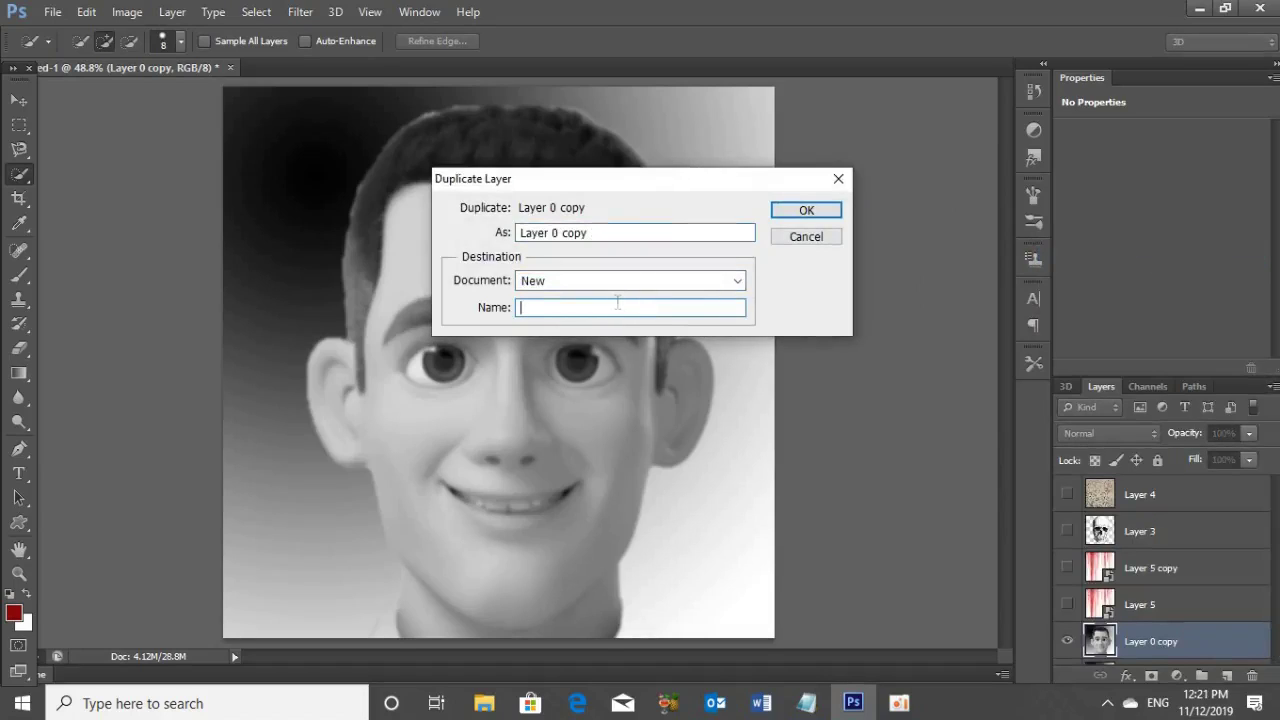
text(Face)
click(800, 210)
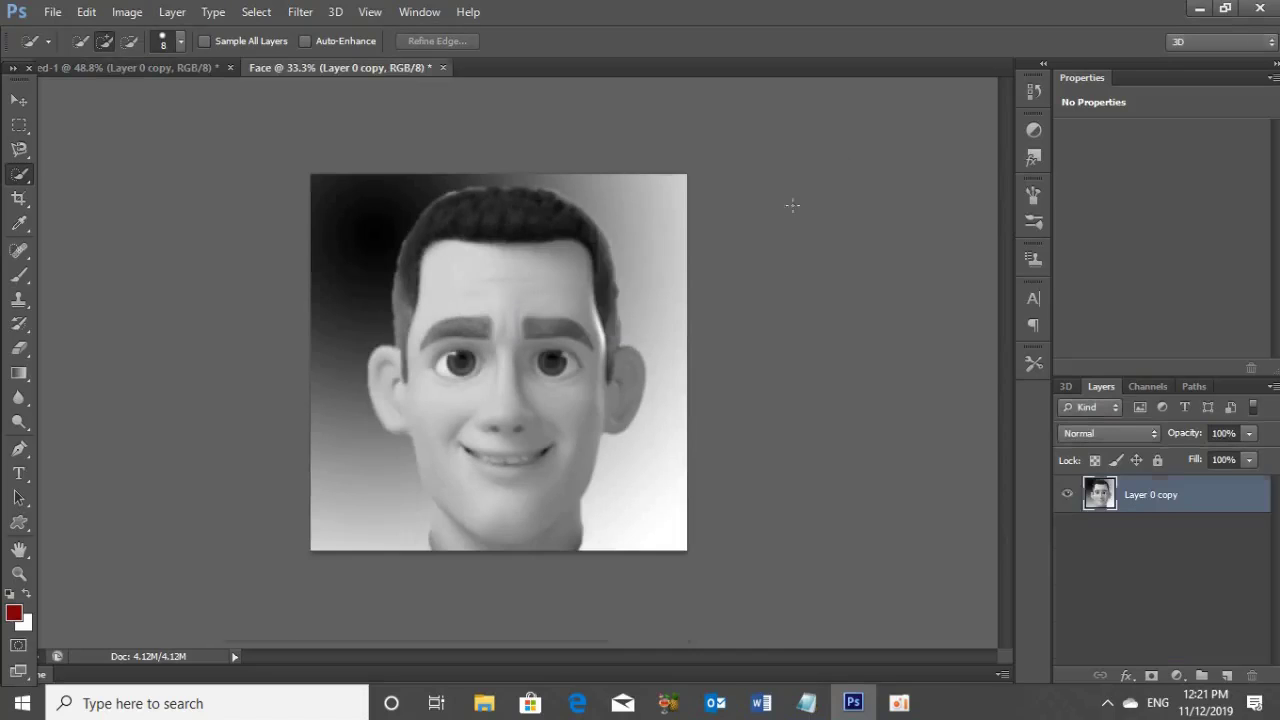
Save the Face document as Face.psd on the Desktop and close it.
click(55, 12)
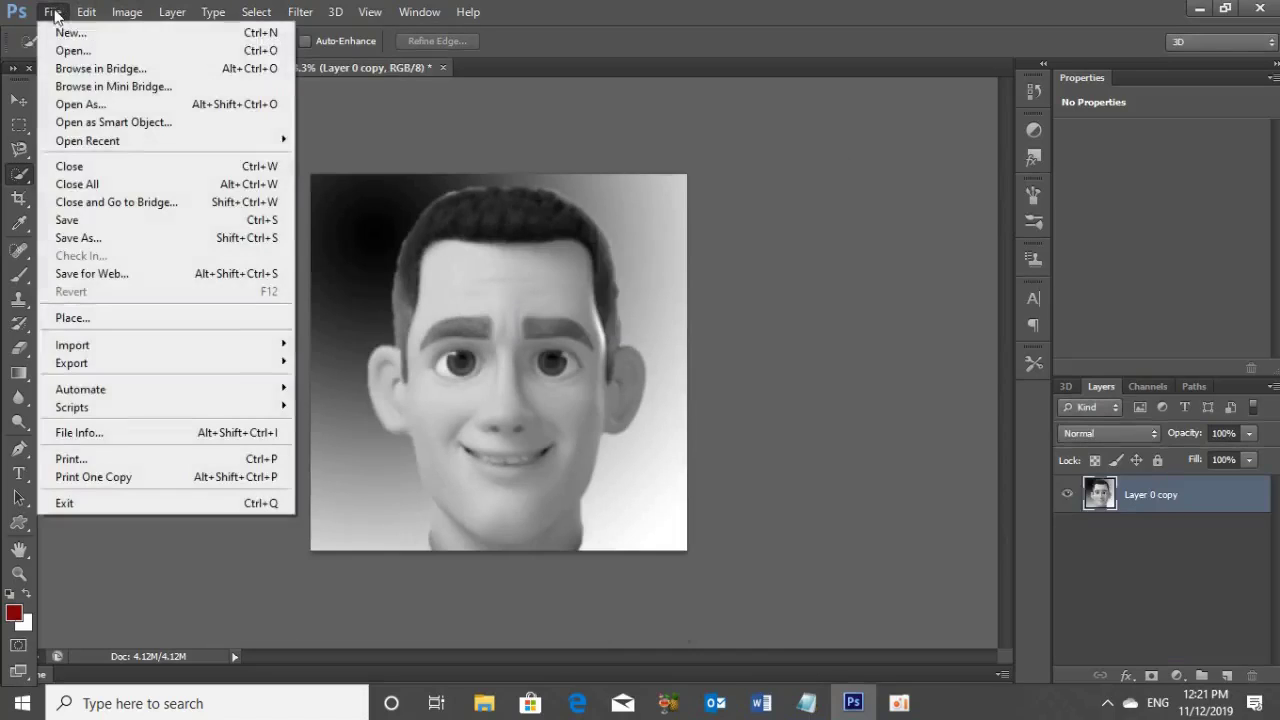
click(91, 244)
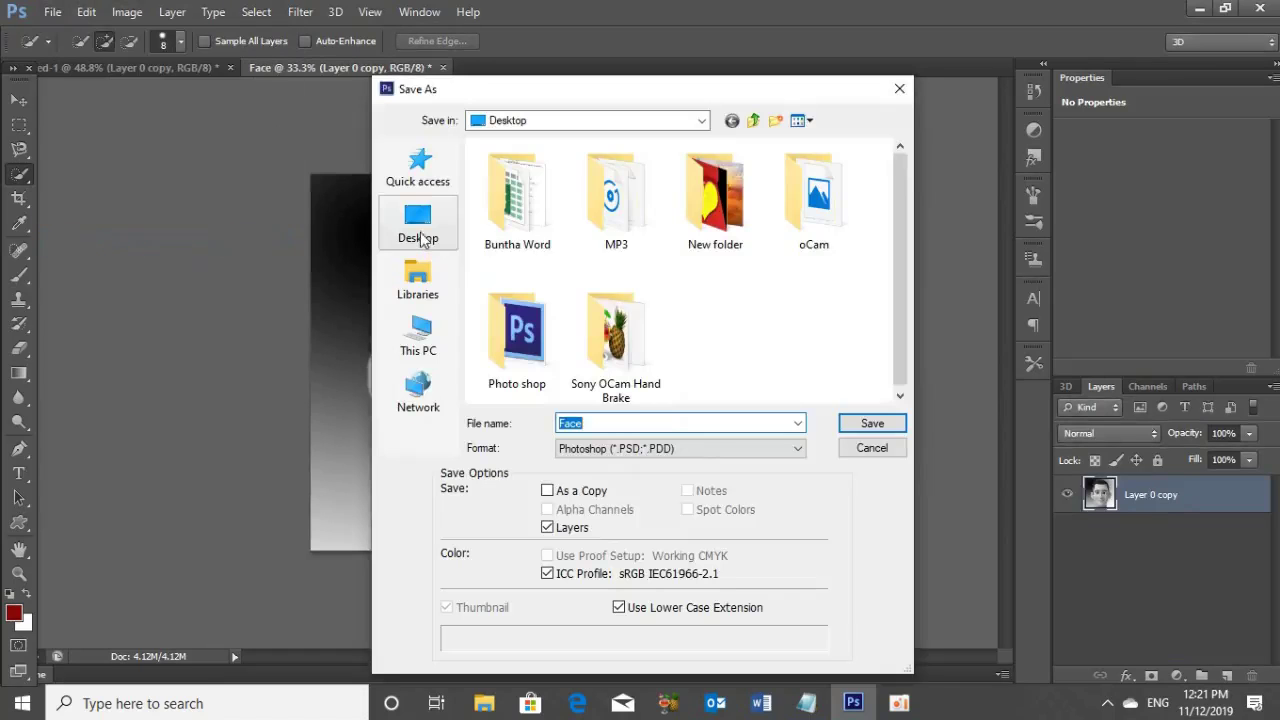
click(405, 218)
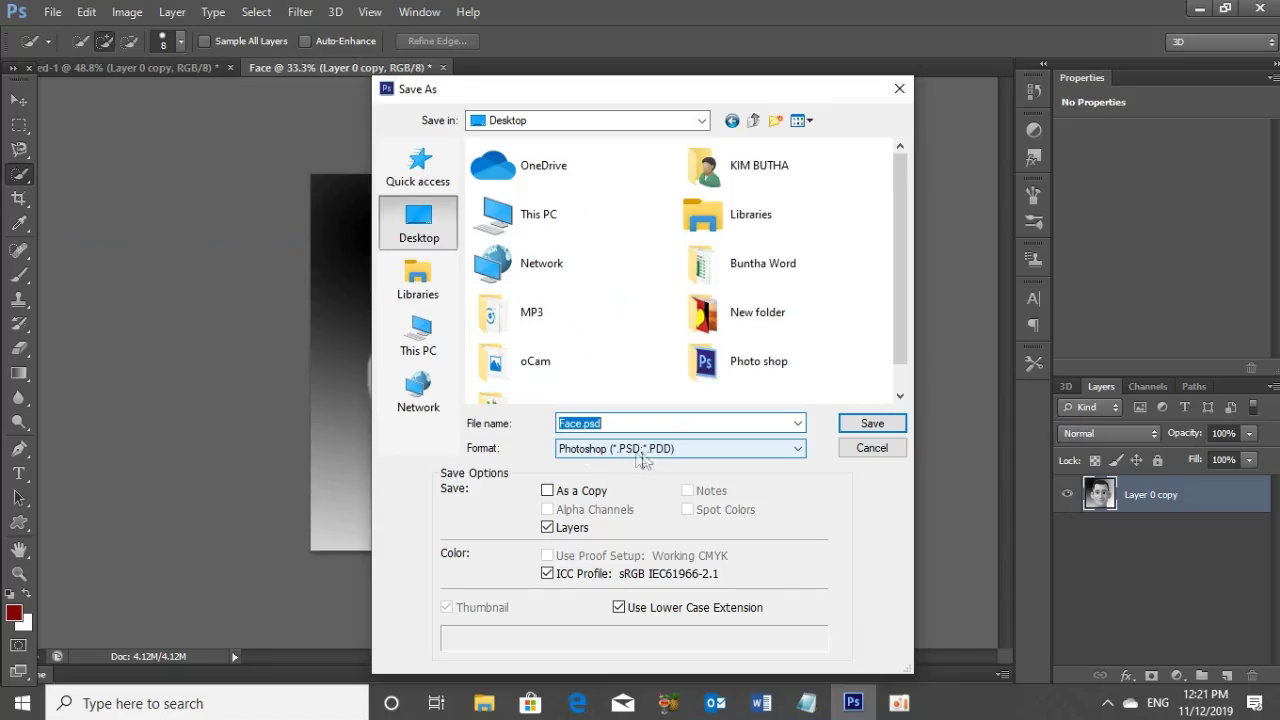
click(862, 426)
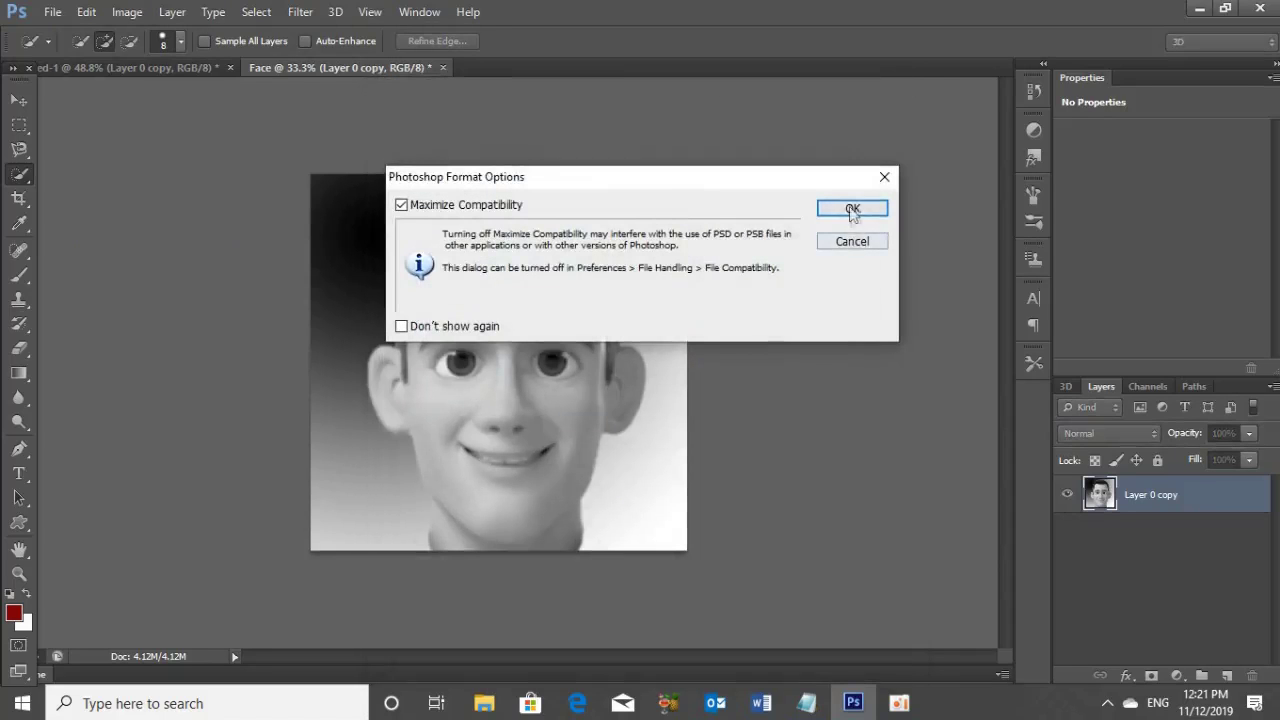
click(852, 209)
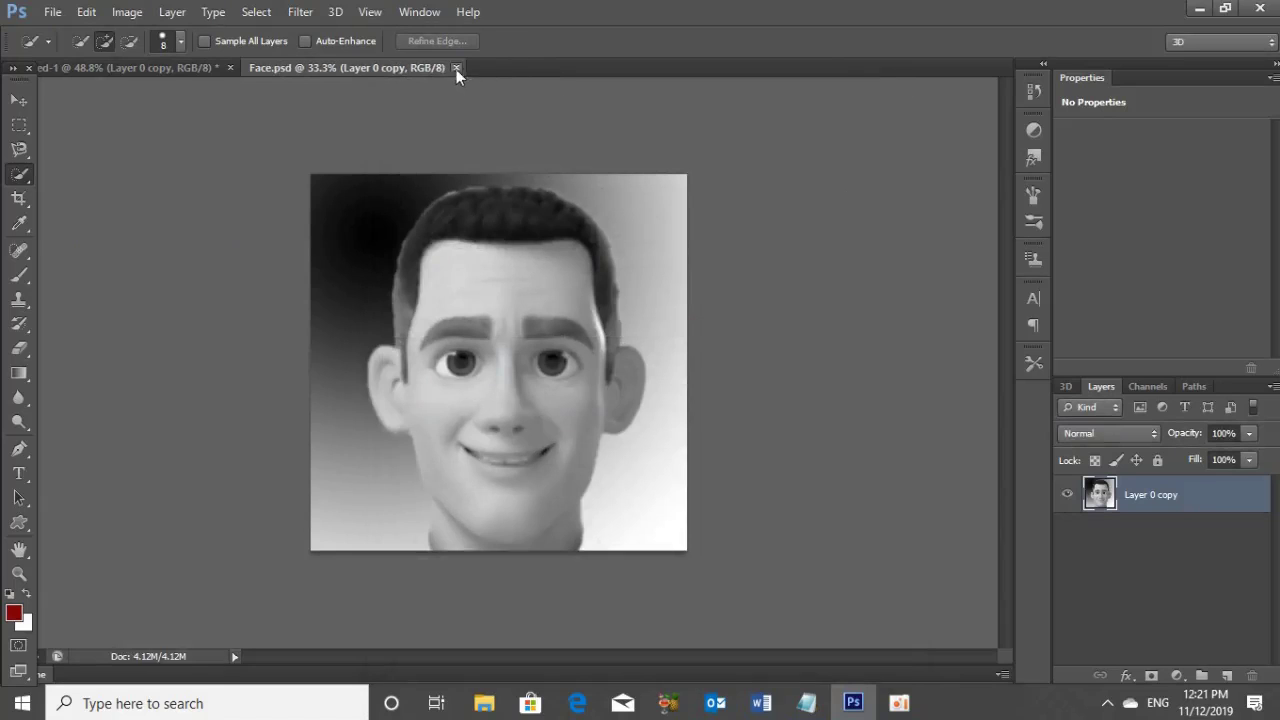
click(456, 67)
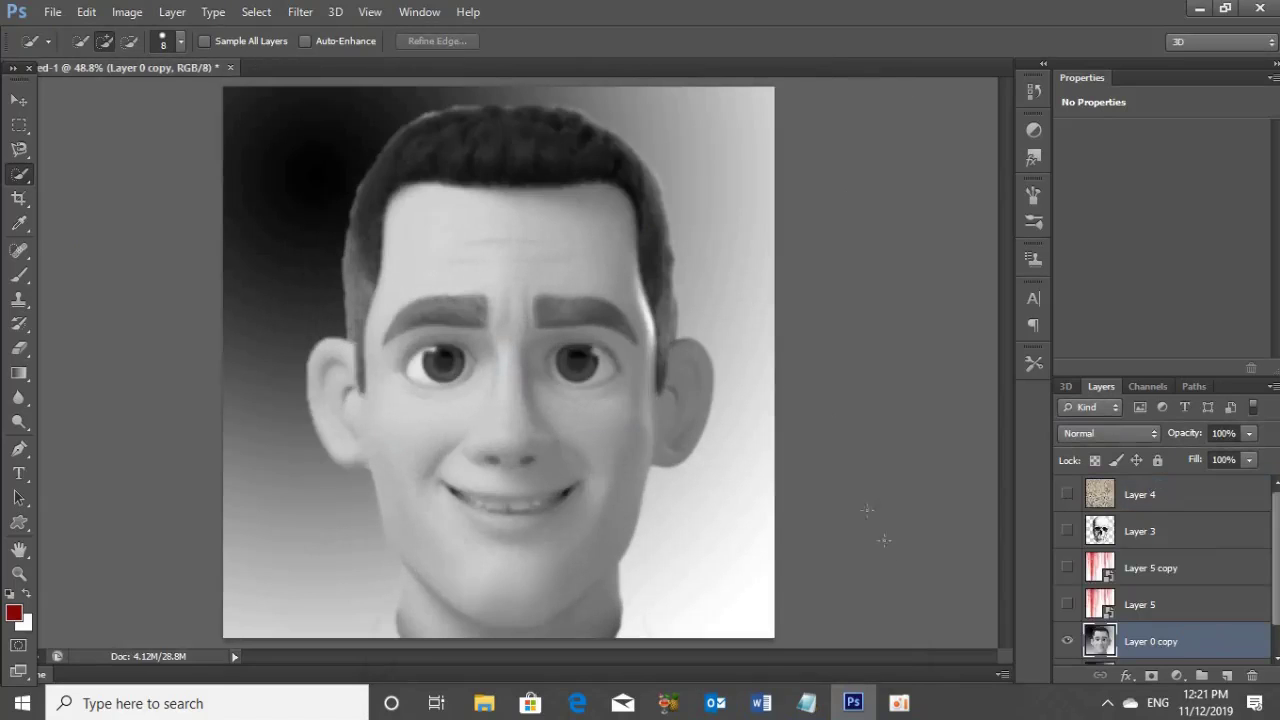
Show and select skull Layer 3, start a Warp, and lower its opacity to 38%.
drag(1187, 641, 1256, 680)
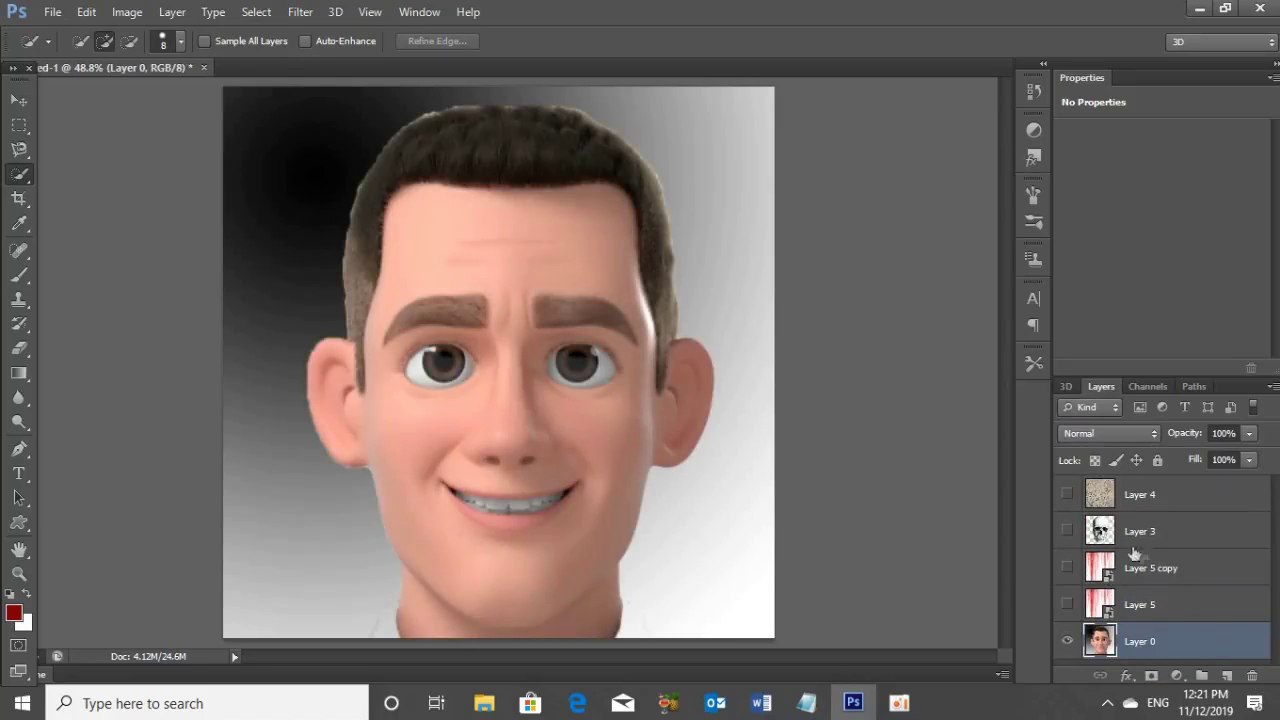
click(1067, 531)
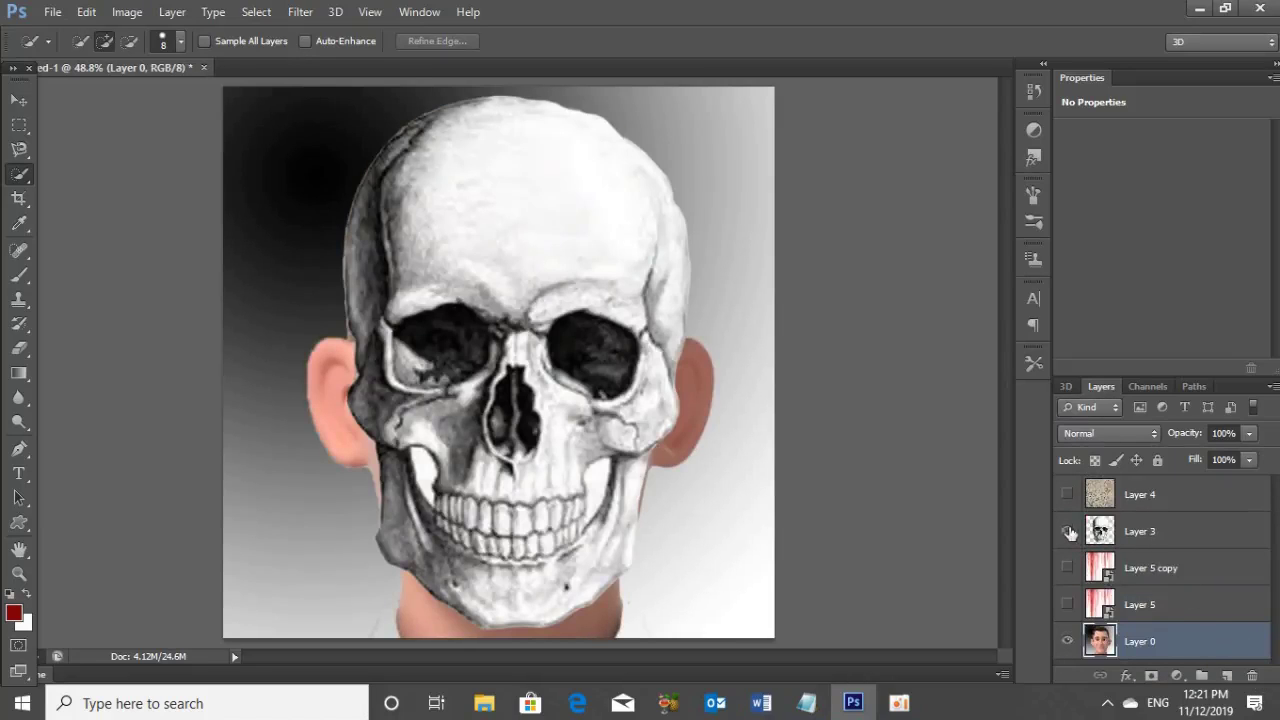
click(1141, 539)
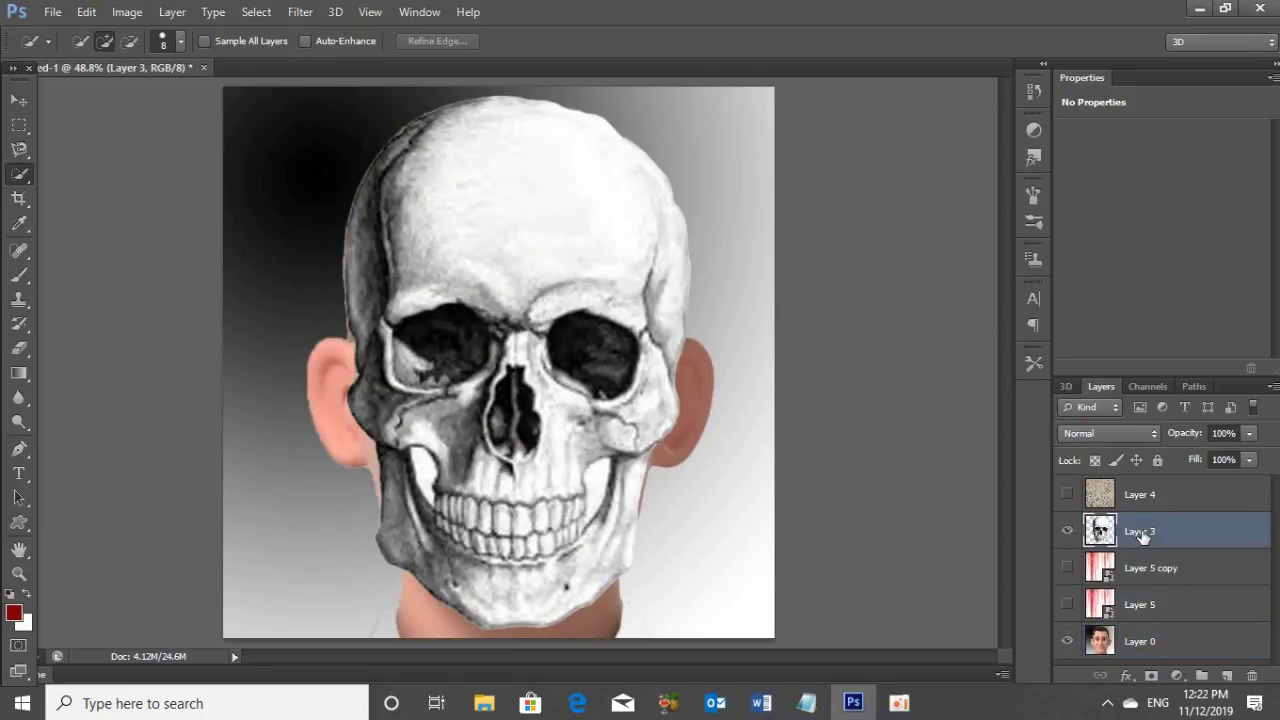
key(ctrl+t)
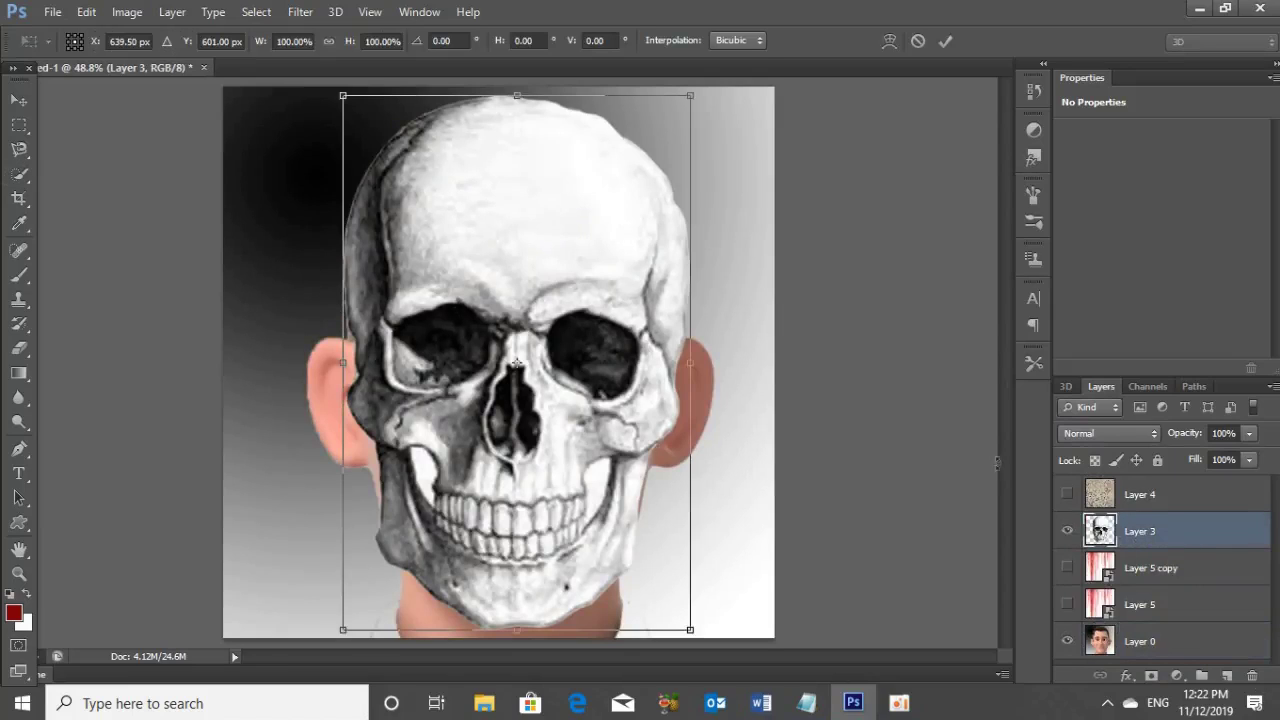
click(889, 40)
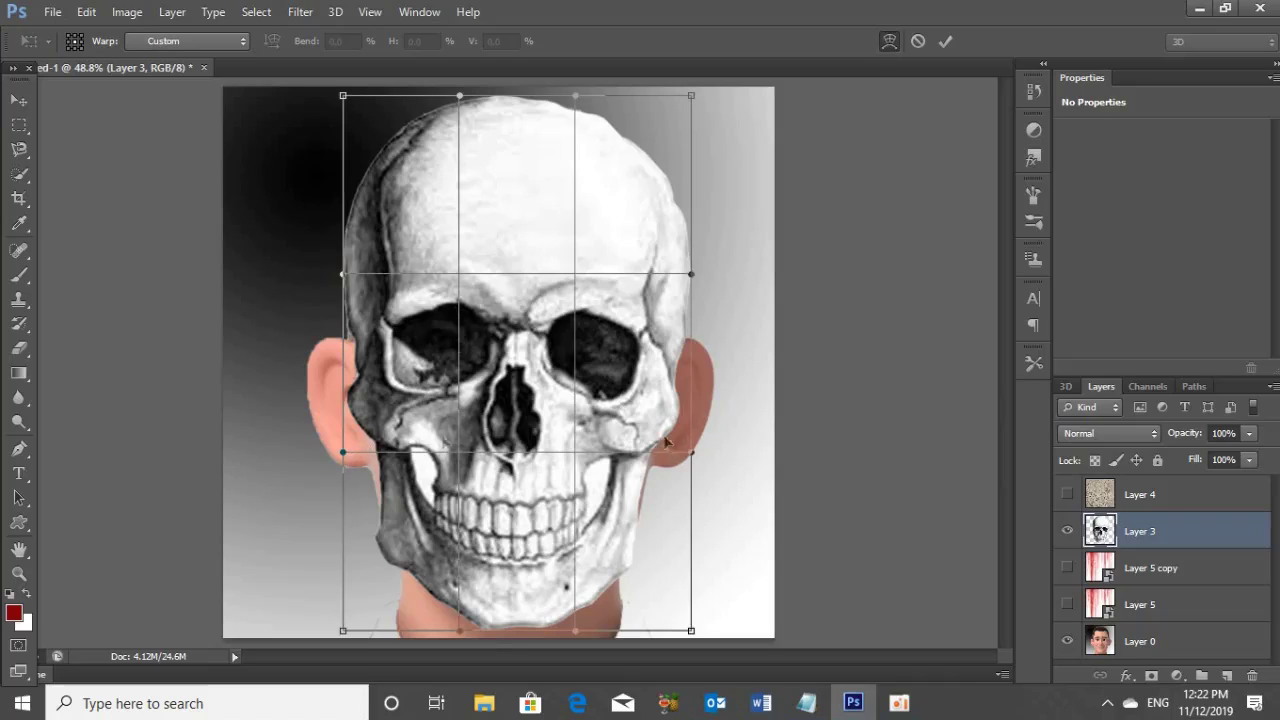
click(1249, 434)
drag(1250, 455, 1194, 457)
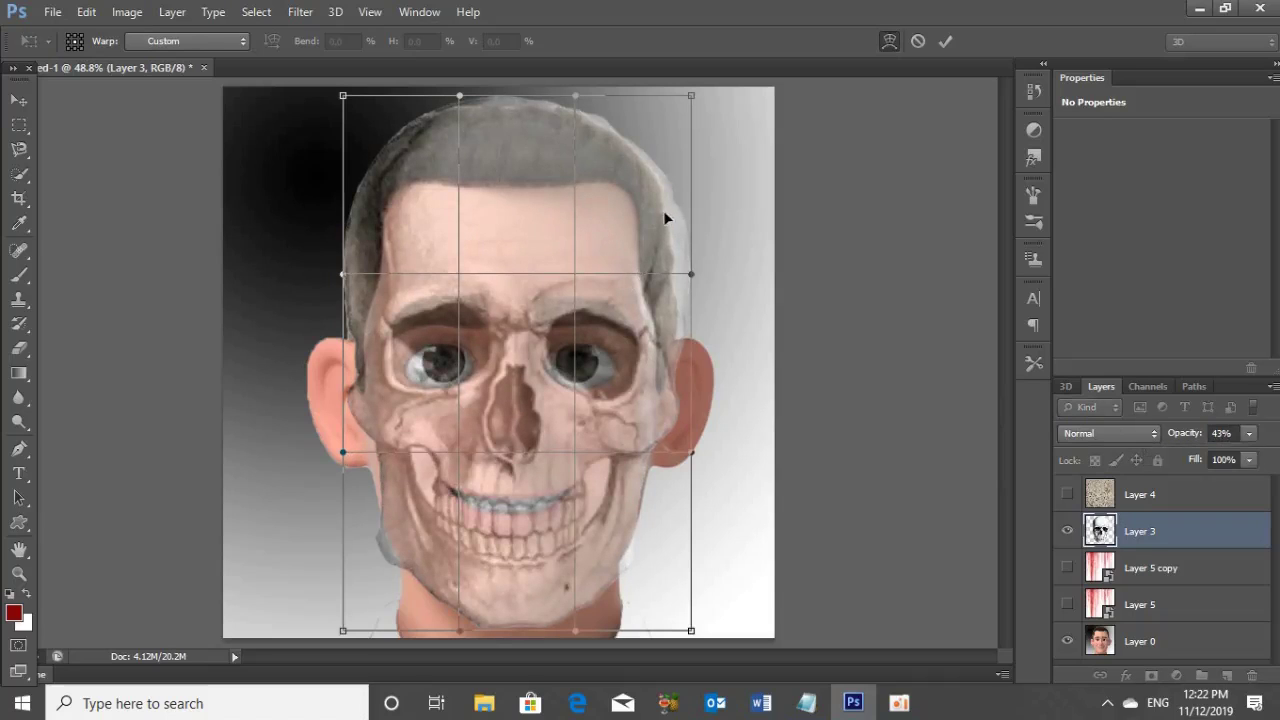
Warp the skull's sides and jaw to fit the face, commit, and restore full opacity.
mouse_move(684, 242)
mouse_down()
mouse_move(690, 210)
mouse_move(676, 209)
mouse_up()
mouse_move(460, 97)
mouse_down()
mouse_move(463, 107)
mouse_move(455, 99)
mouse_up()
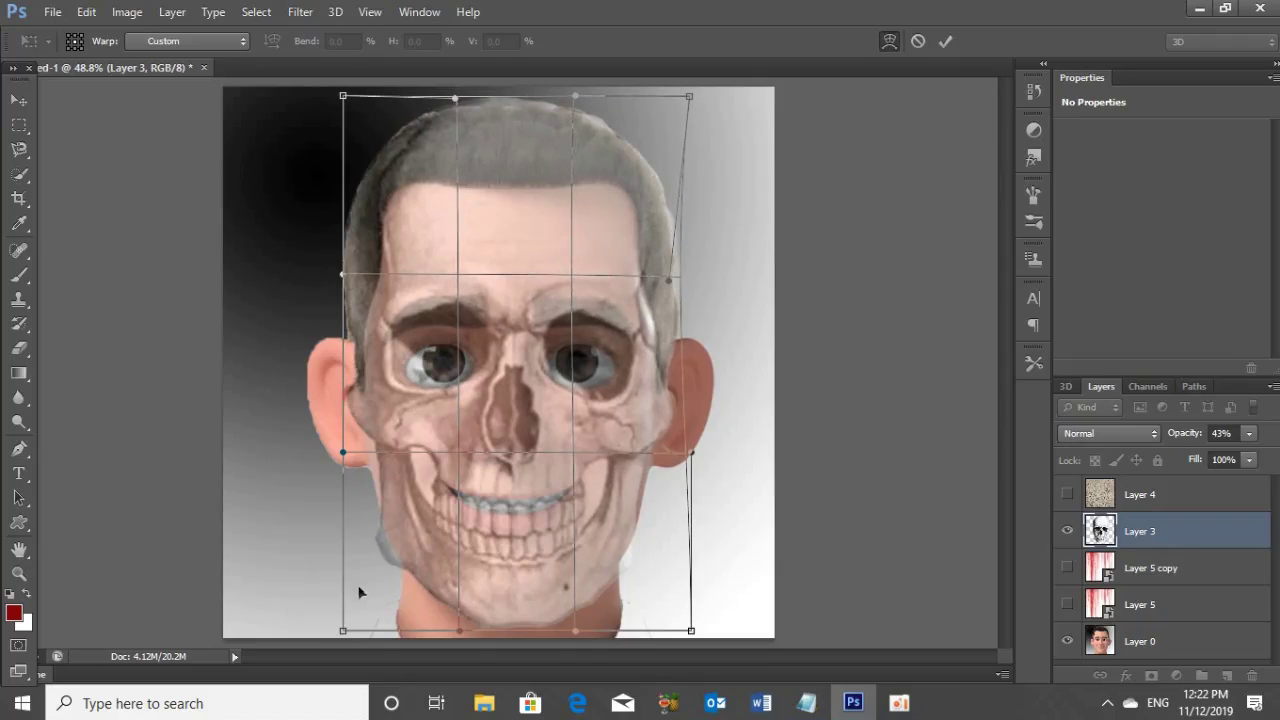
mouse_move(535, 553)
mouse_down()
mouse_move(507, 445)
mouse_move(529, 537)
mouse_up()
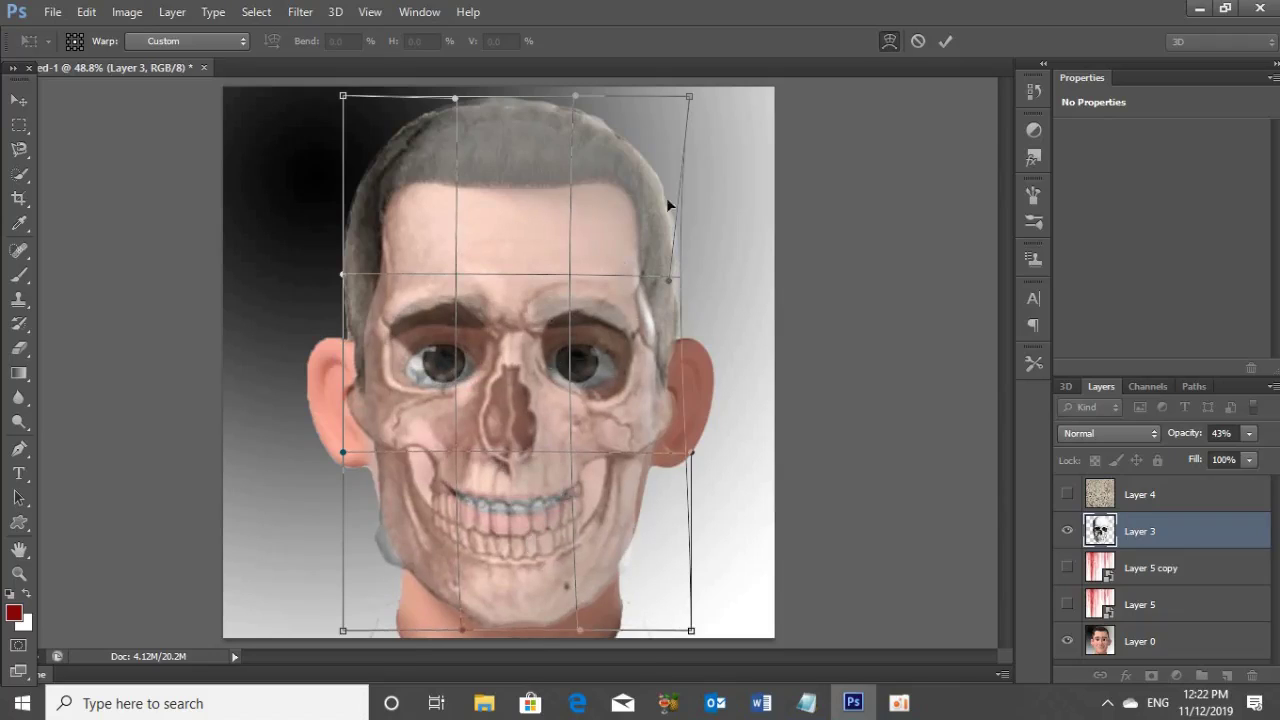
click(946, 42)
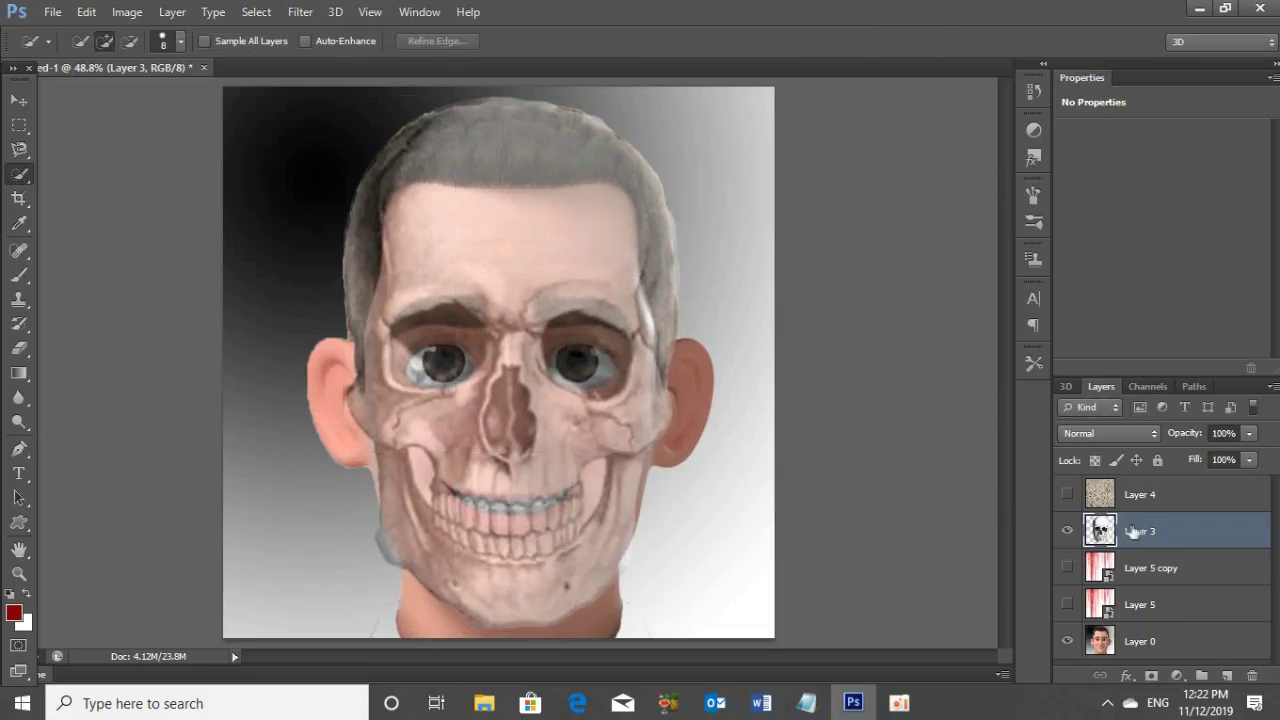
drag(1249, 433, 1276, 454)
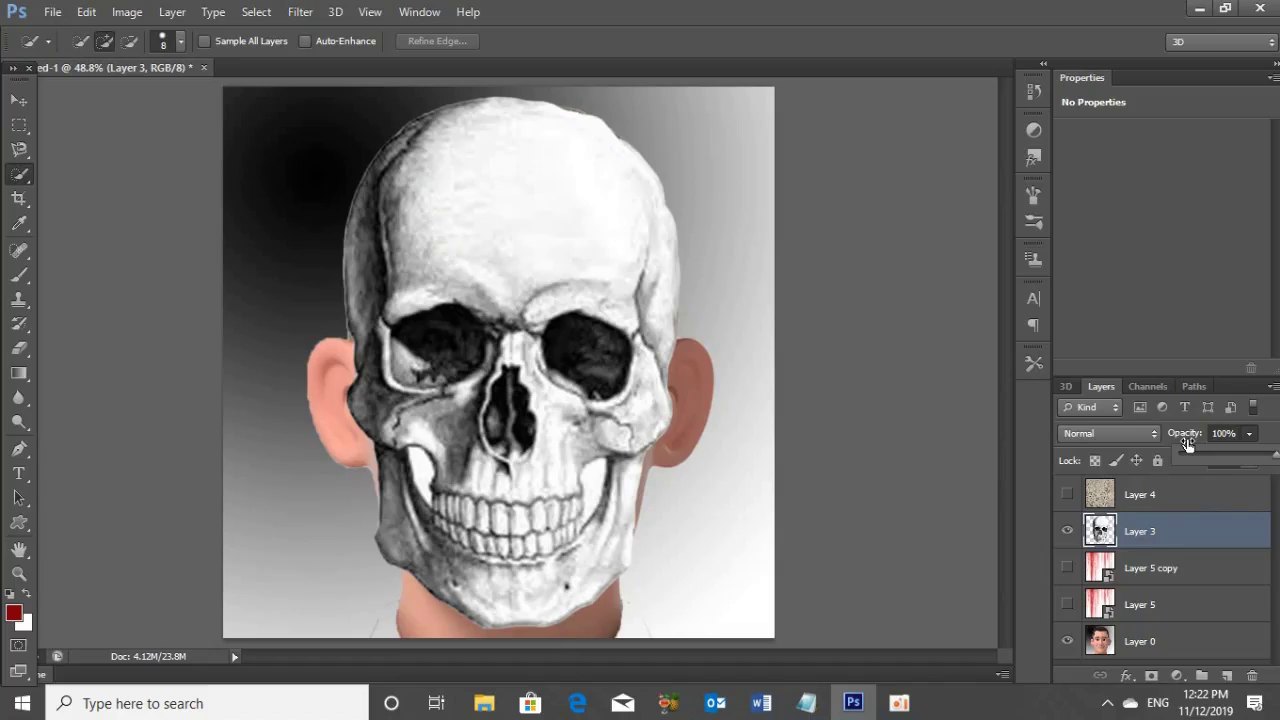
Duplicate the skull, show only Layer 3 copy, and blur it with a 3-pixel Gaussian Blur.
key(ctrl+j)
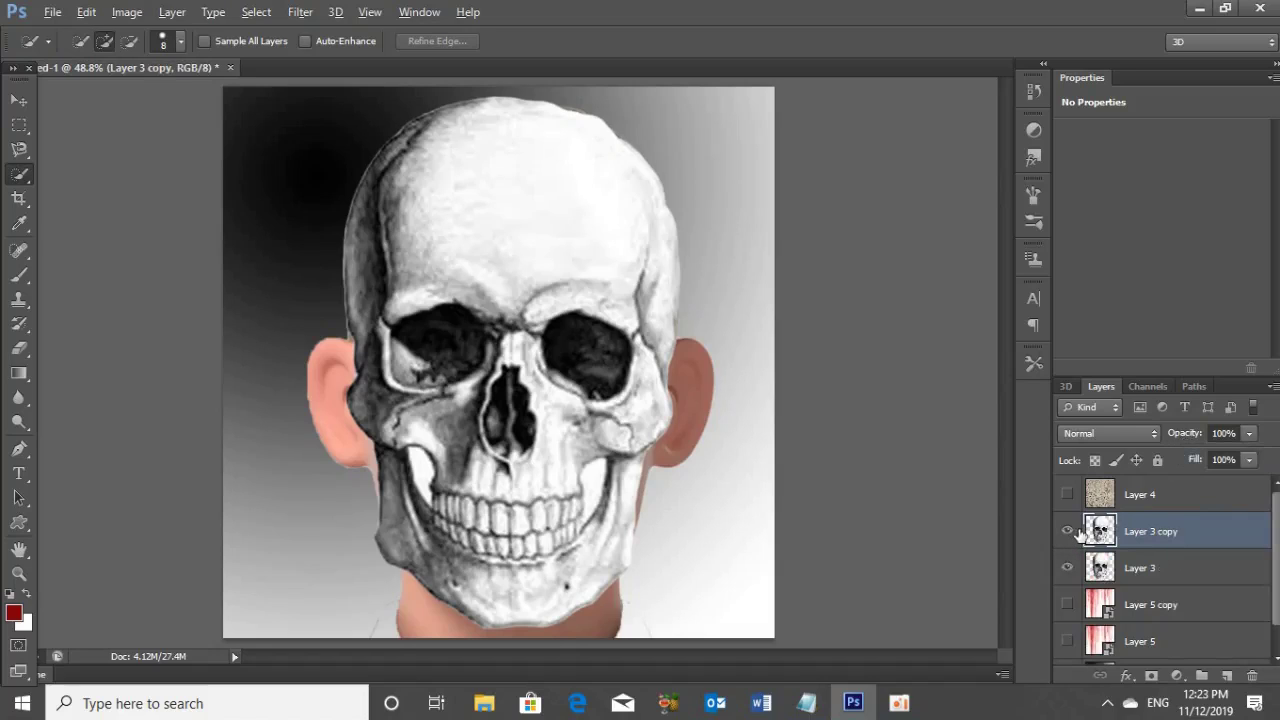
alt+click(1068, 534)
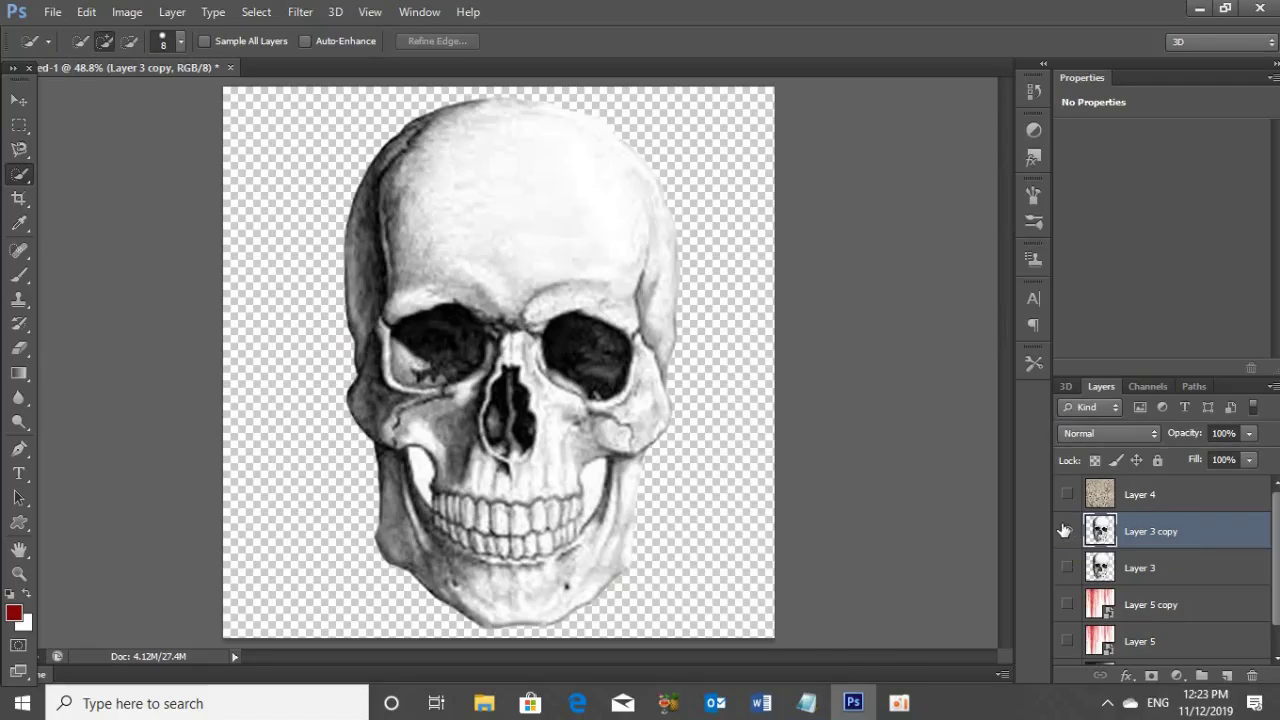
key(ctrl+alt+f)
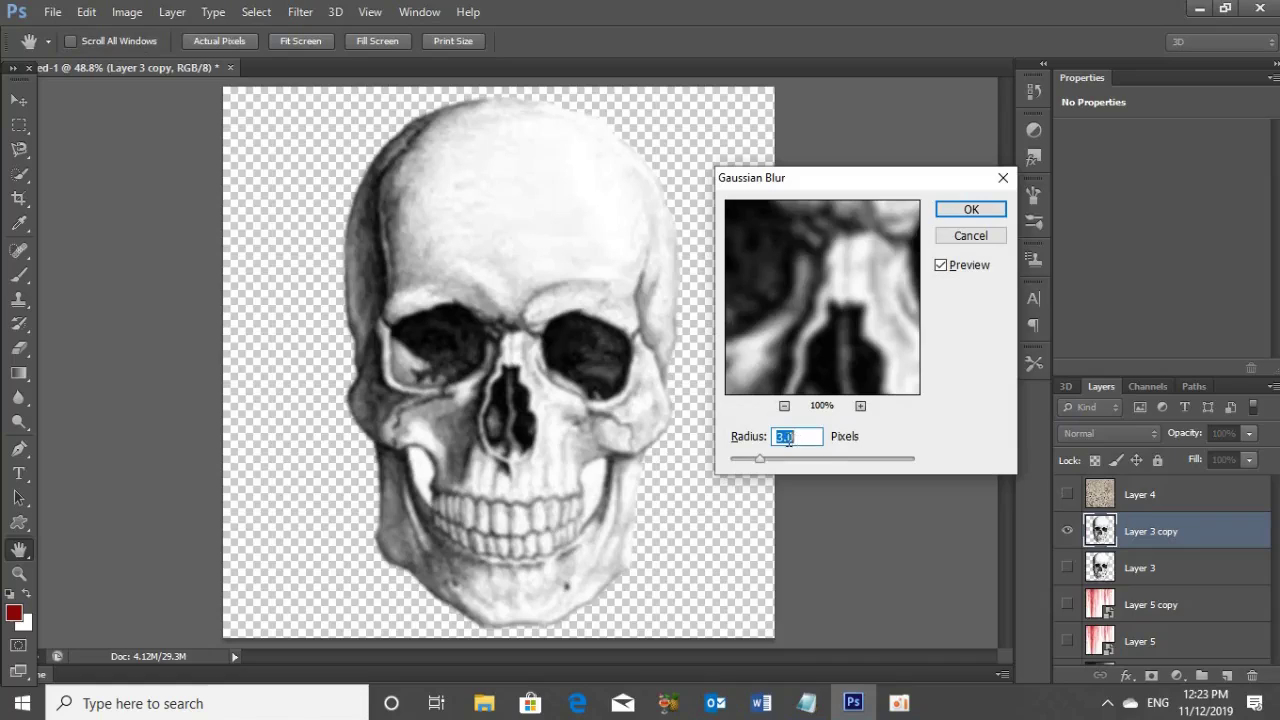
click(990, 210)
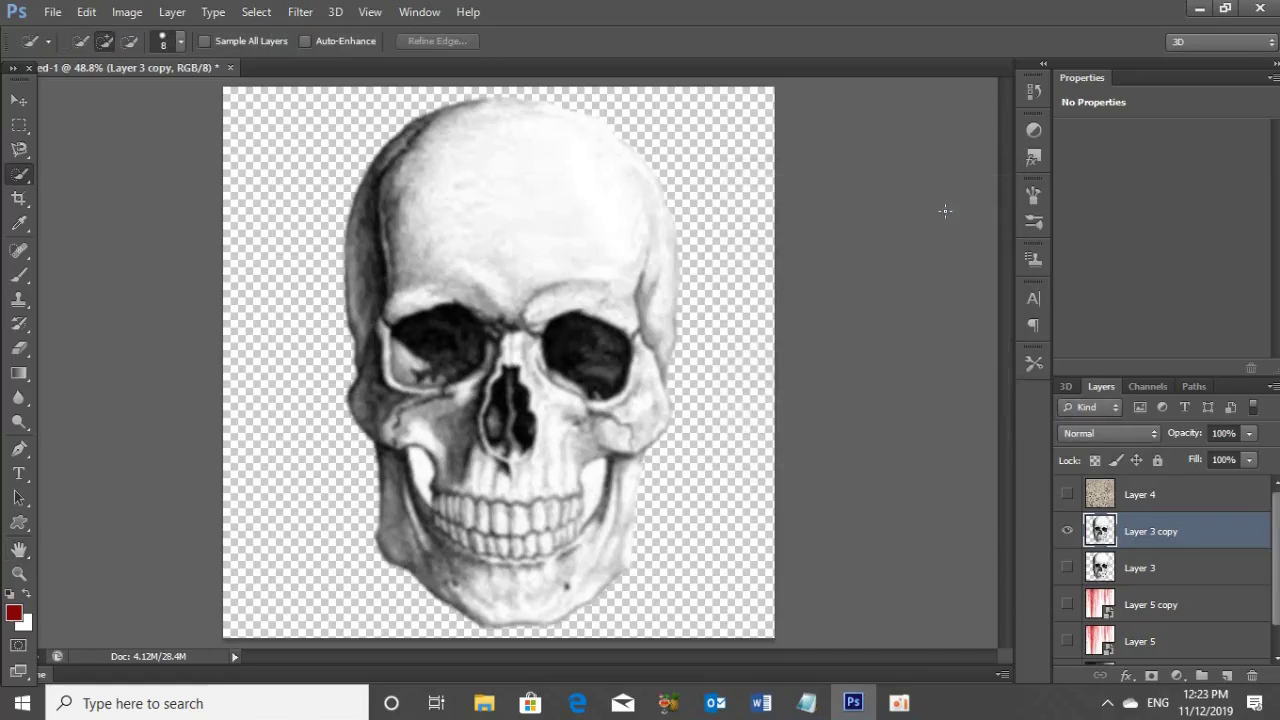
Duplicate the blurred skull layer into a new document named Skull.
click(1273, 388)
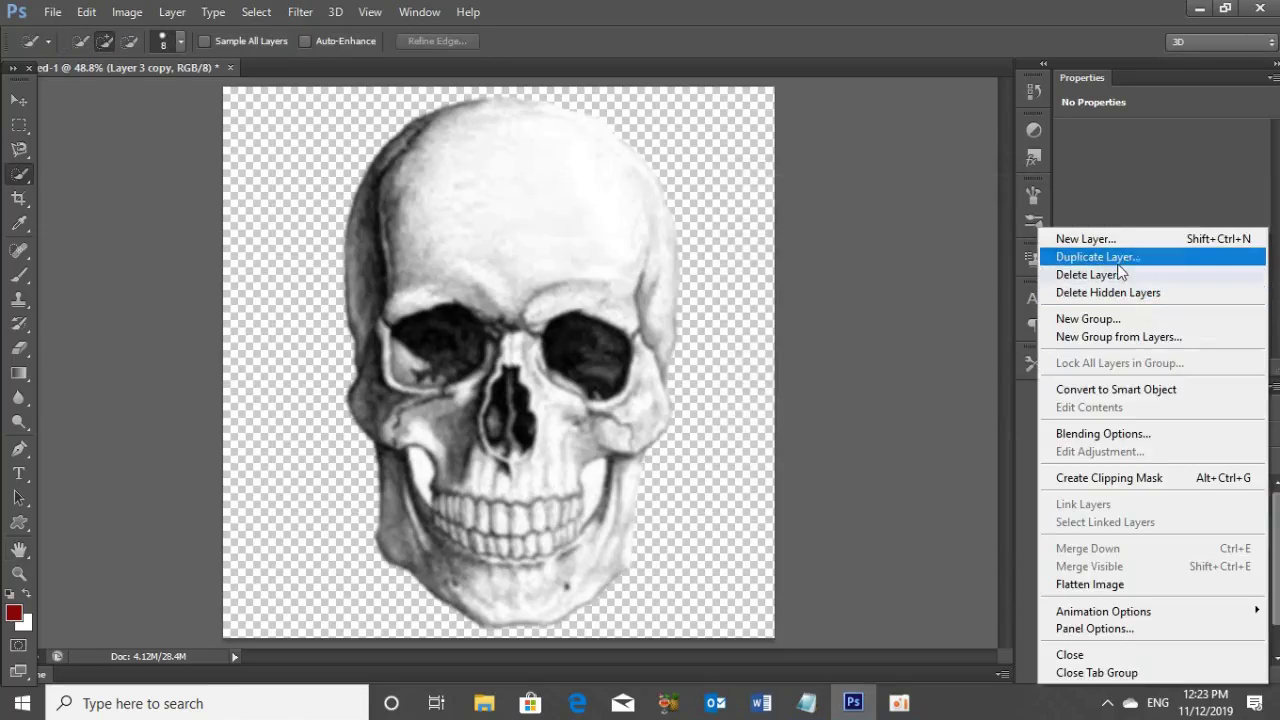
click(1113, 262)
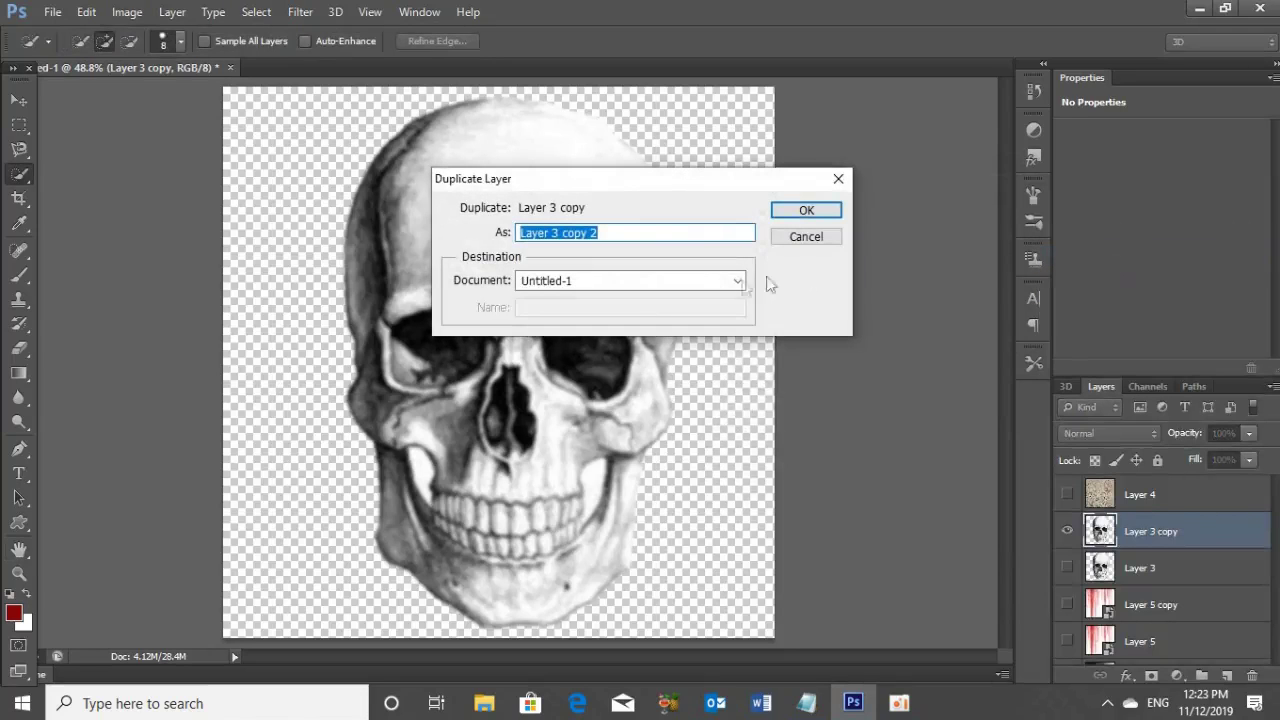
click(729, 282)
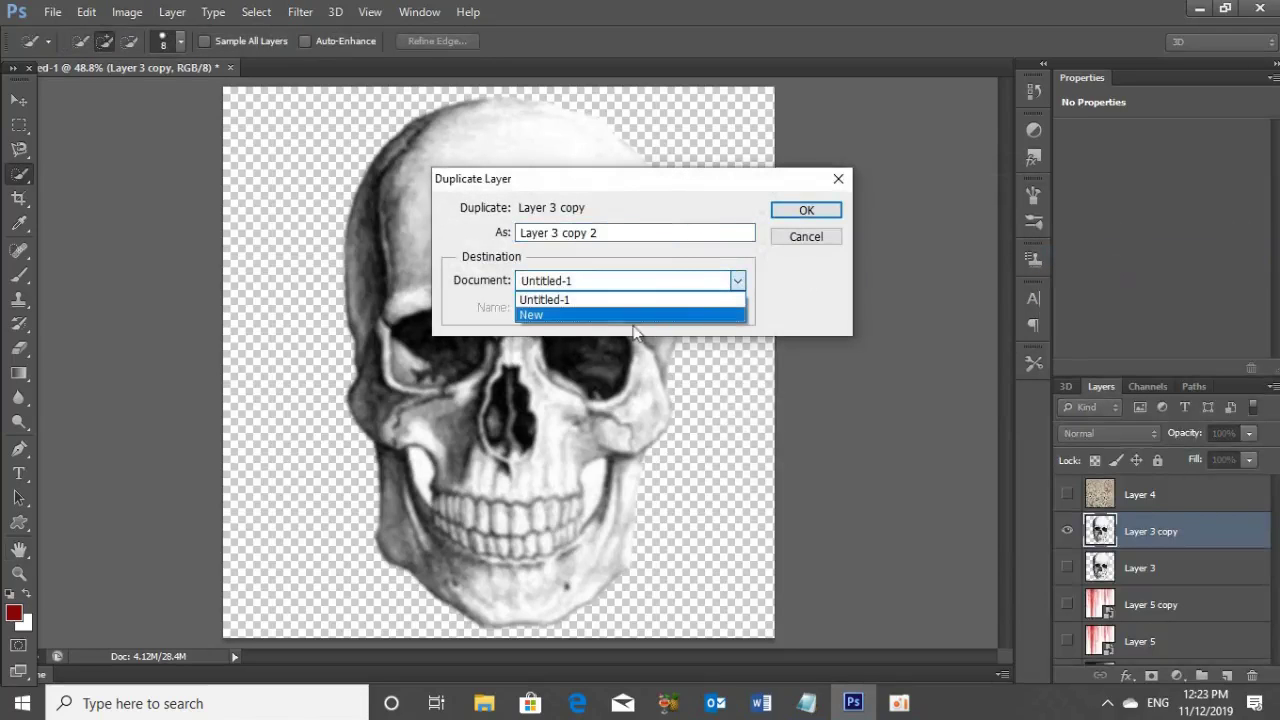
click(568, 315)
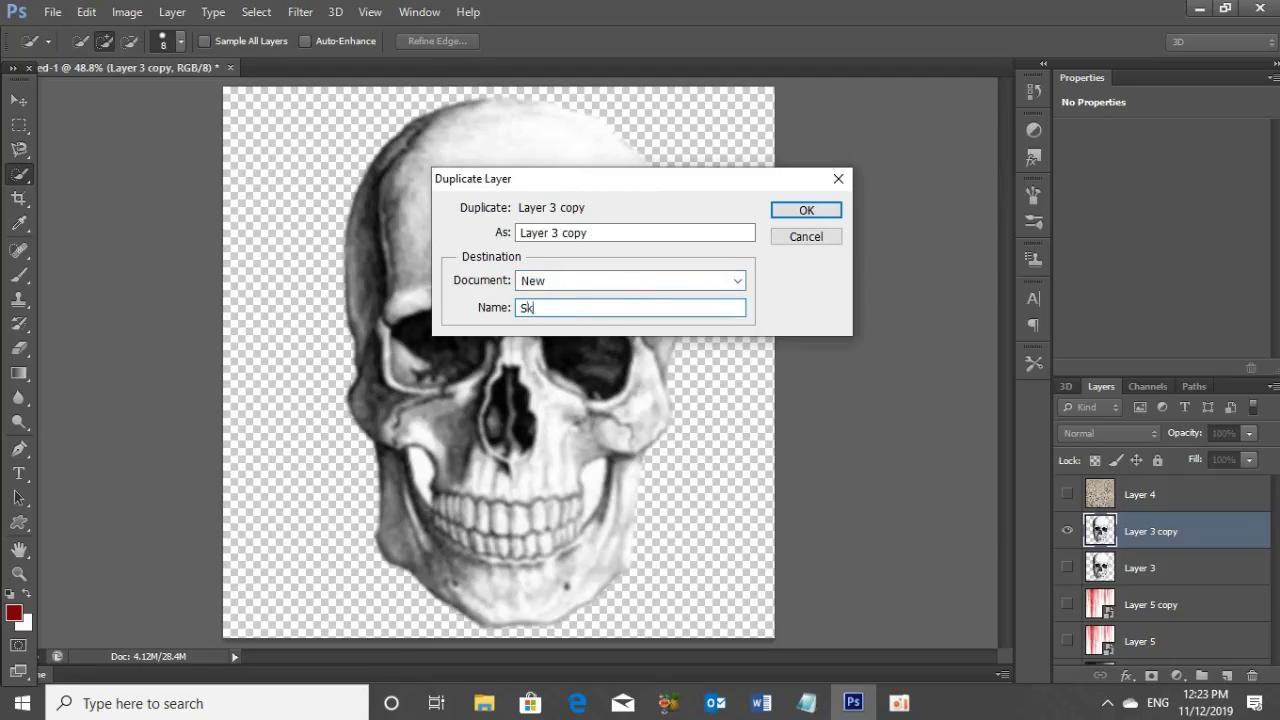
click(790, 213)
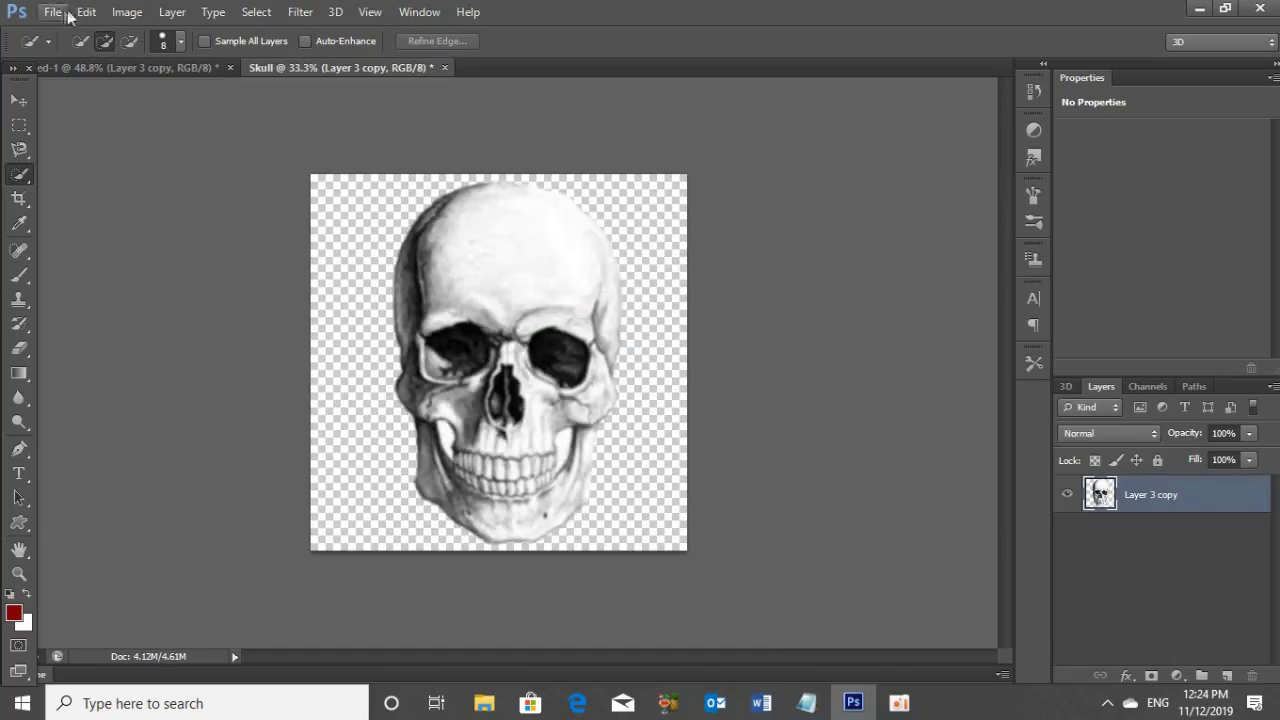
Save the Skull document as Skull.psd on the Desktop and close it.
click(52, 12)
click(80, 238)
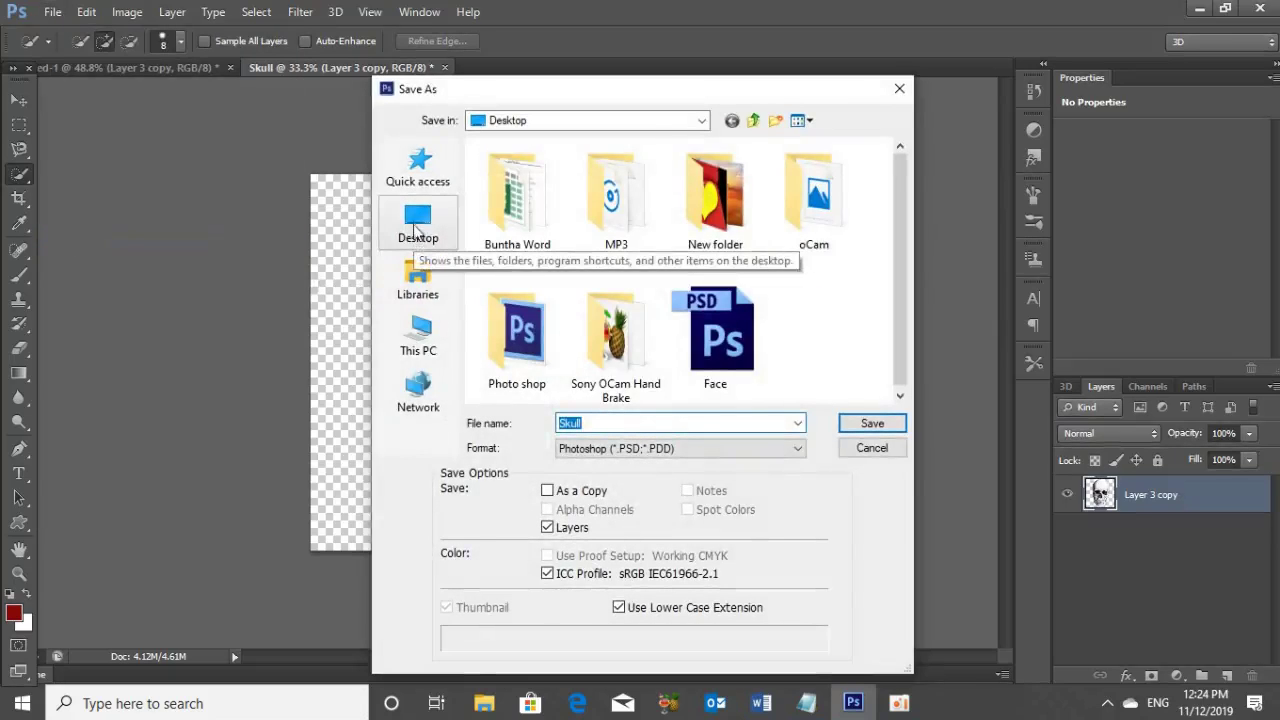
click(418, 224)
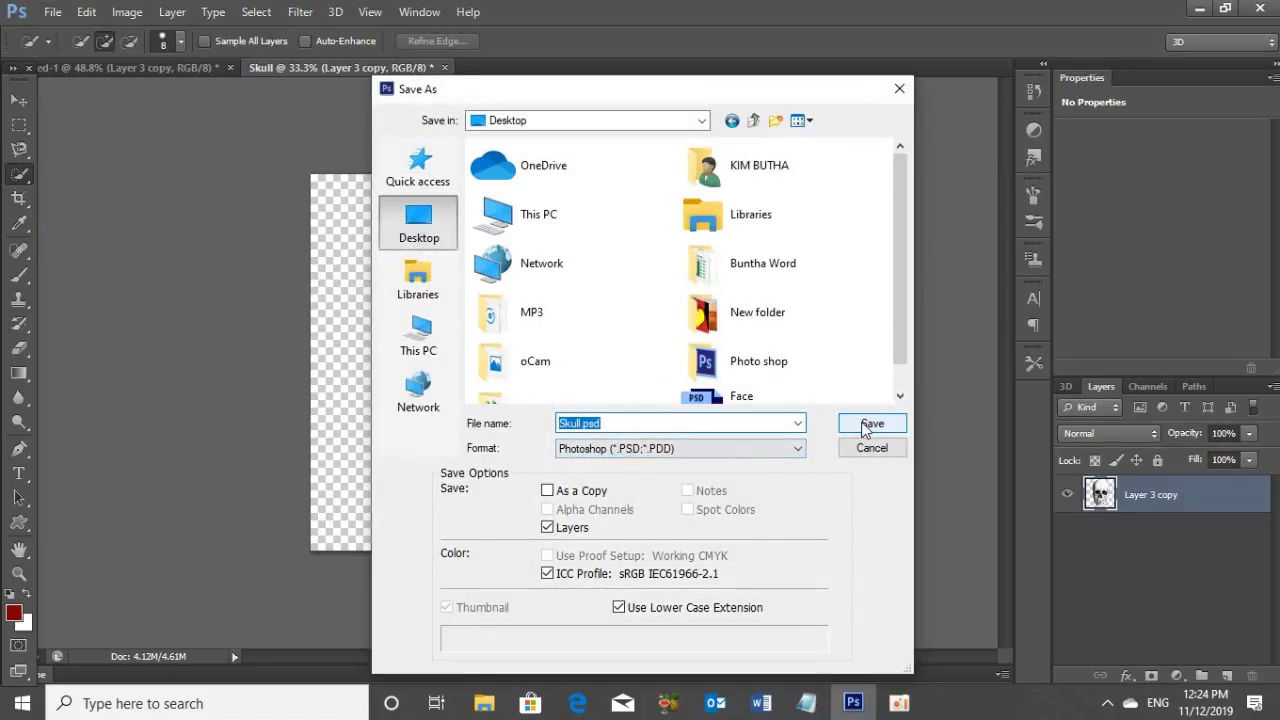
click(868, 425)
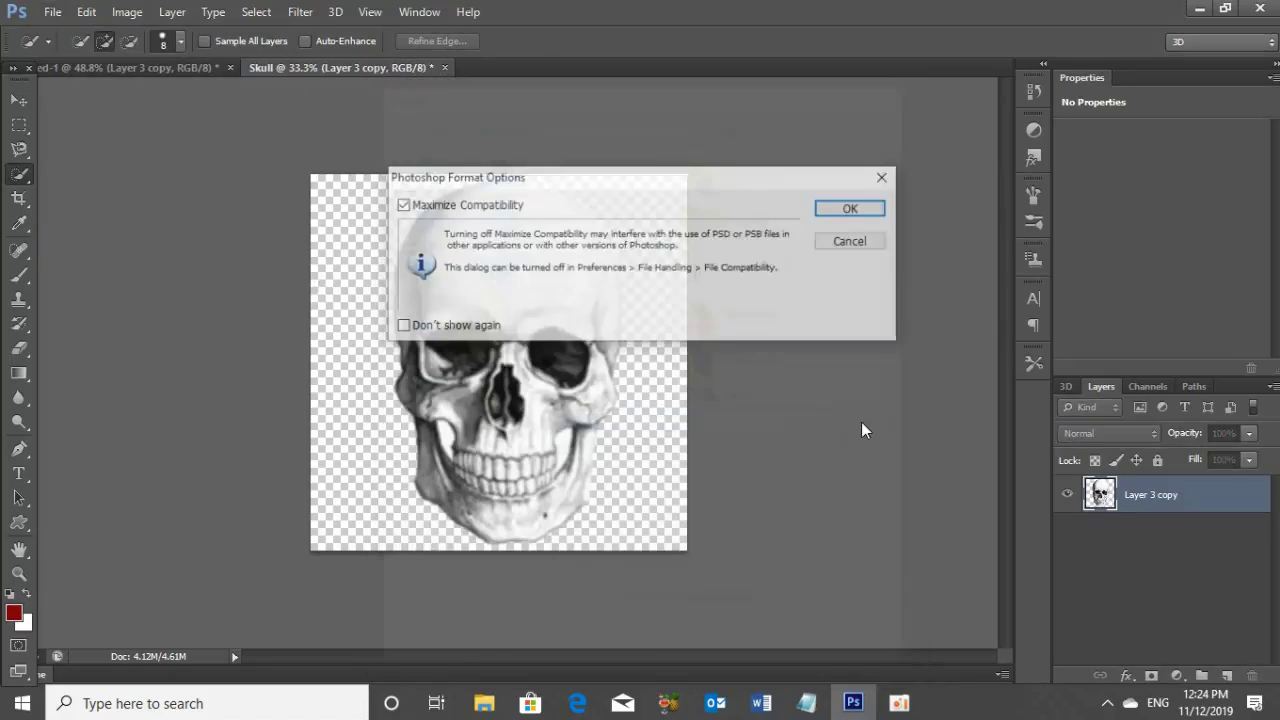
click(866, 211)
click(458, 68)
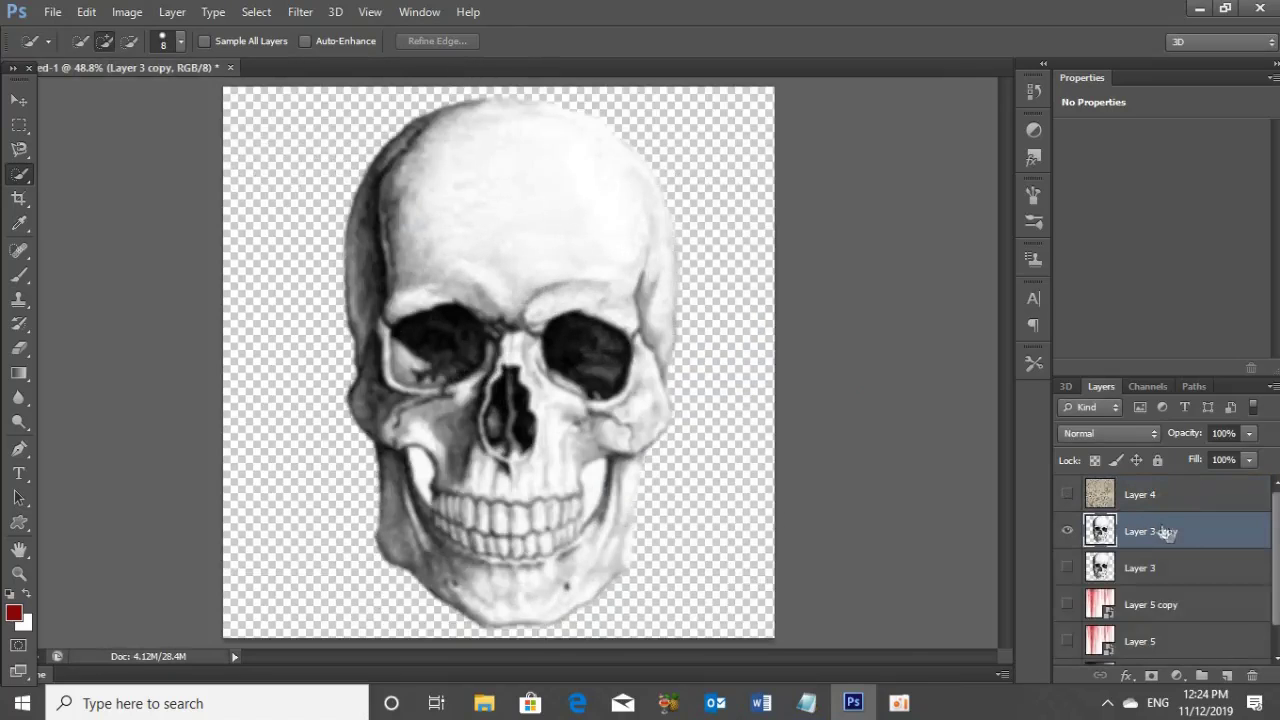
Delete Layer 3 copy, make Layer 0 and Layer 5 visible, and select Layer 5.
drag(1168, 532, 1250, 614)
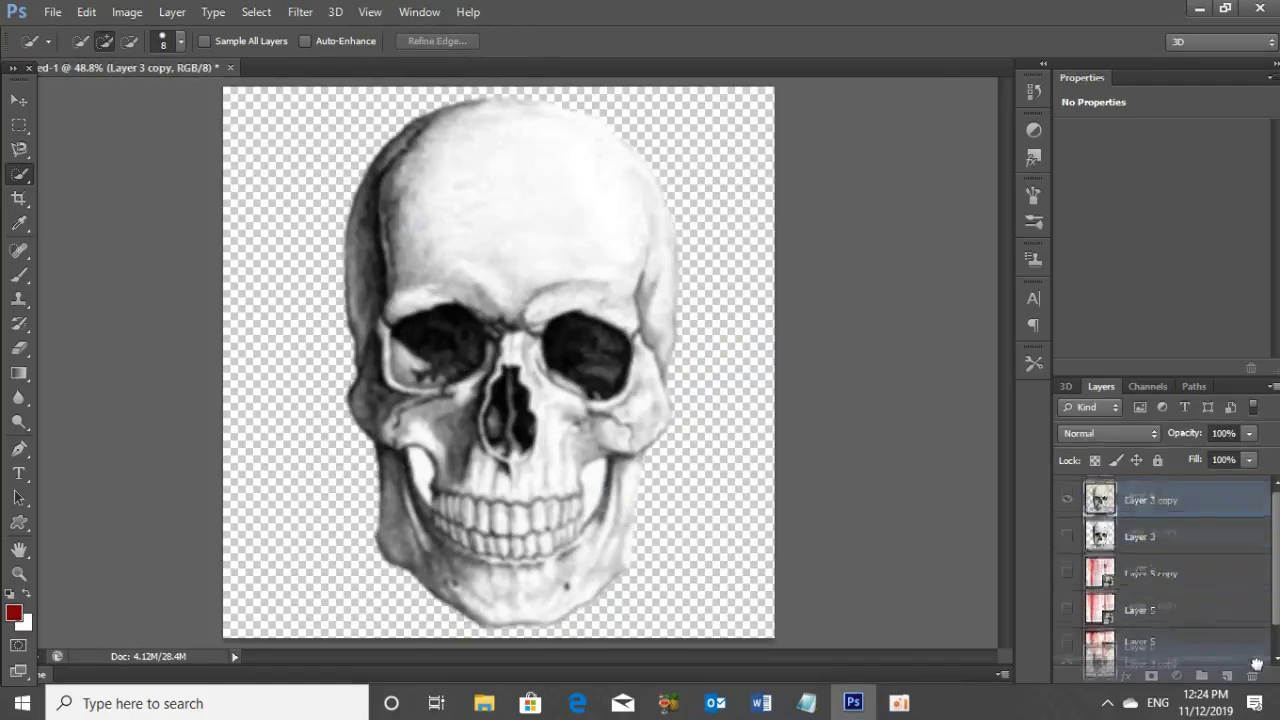
drag(1250, 614, 1252, 676)
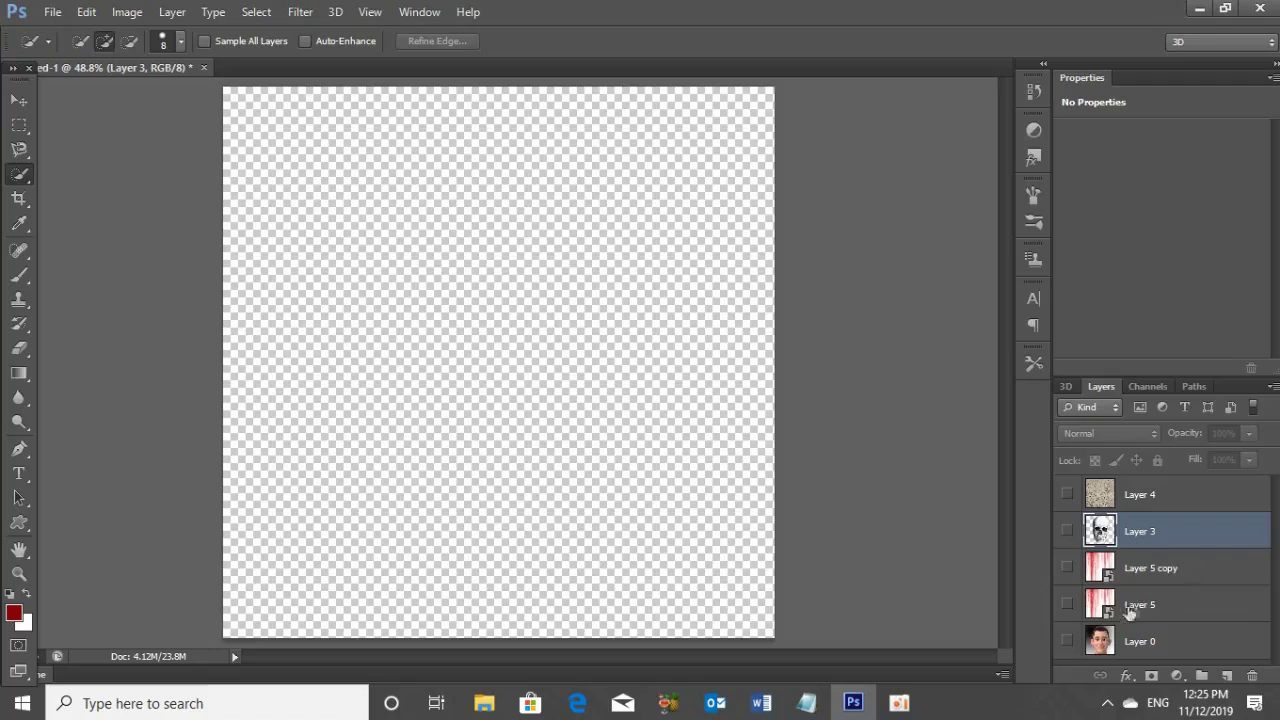
click(1067, 641)
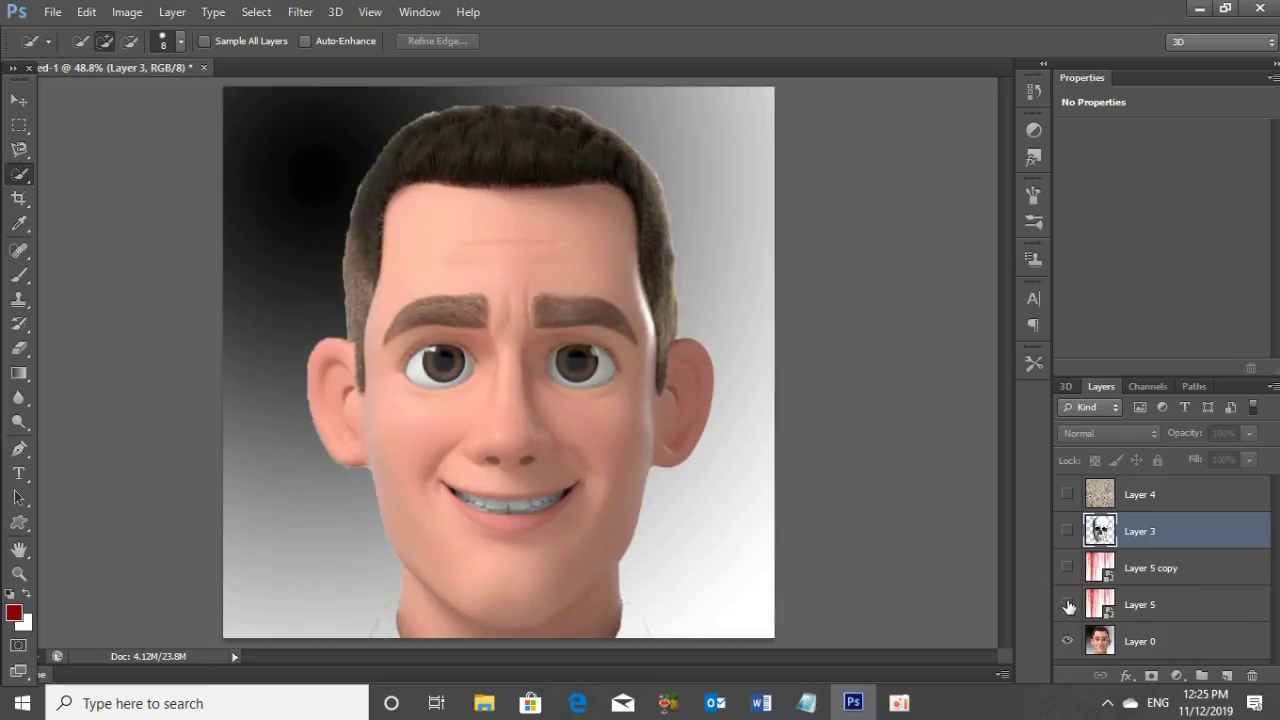
click(1067, 604)
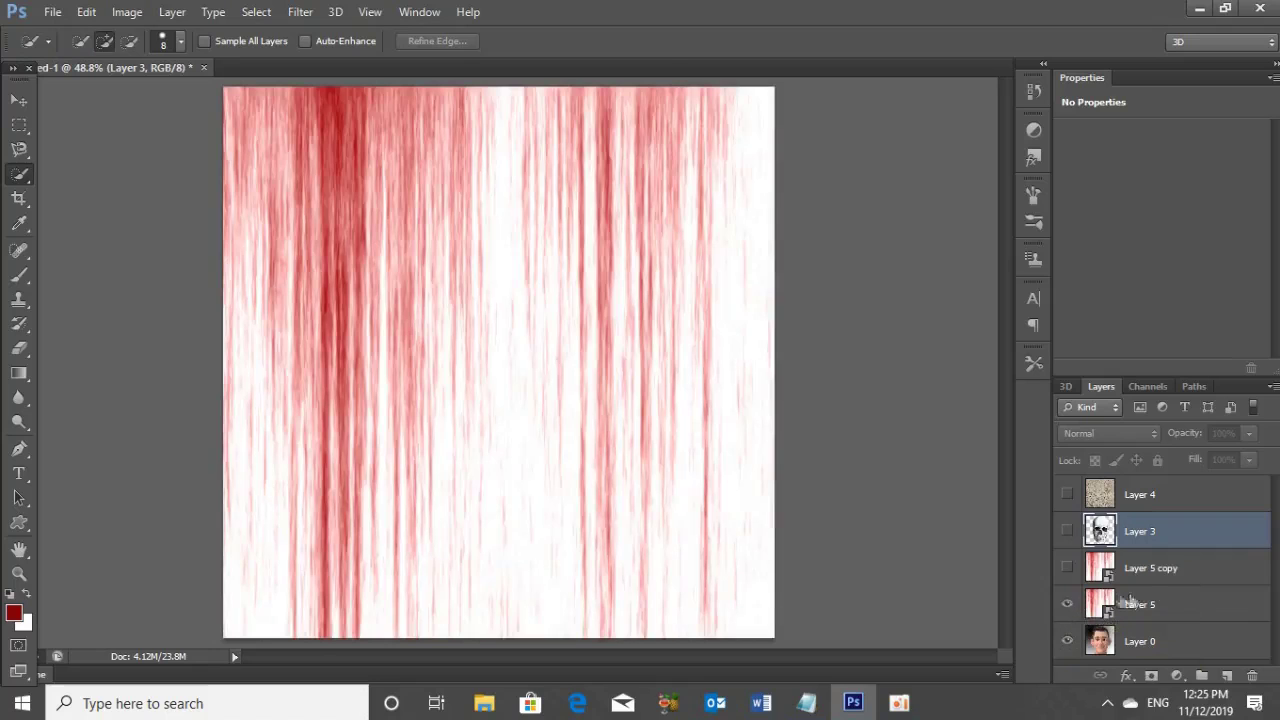
click(1151, 599)
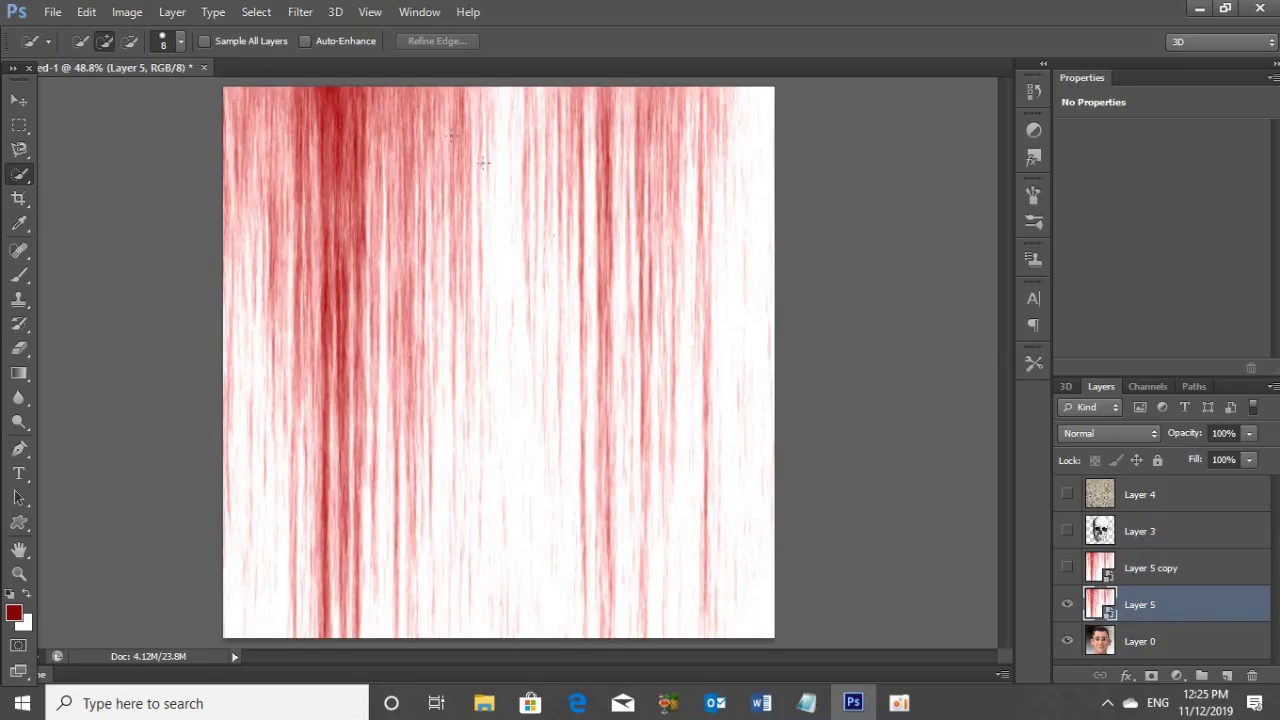
Apply Displace (scale 10/10, Repeat Edge Pixels) to Layer 5 using Face.psd as the map.
click(300, 12)
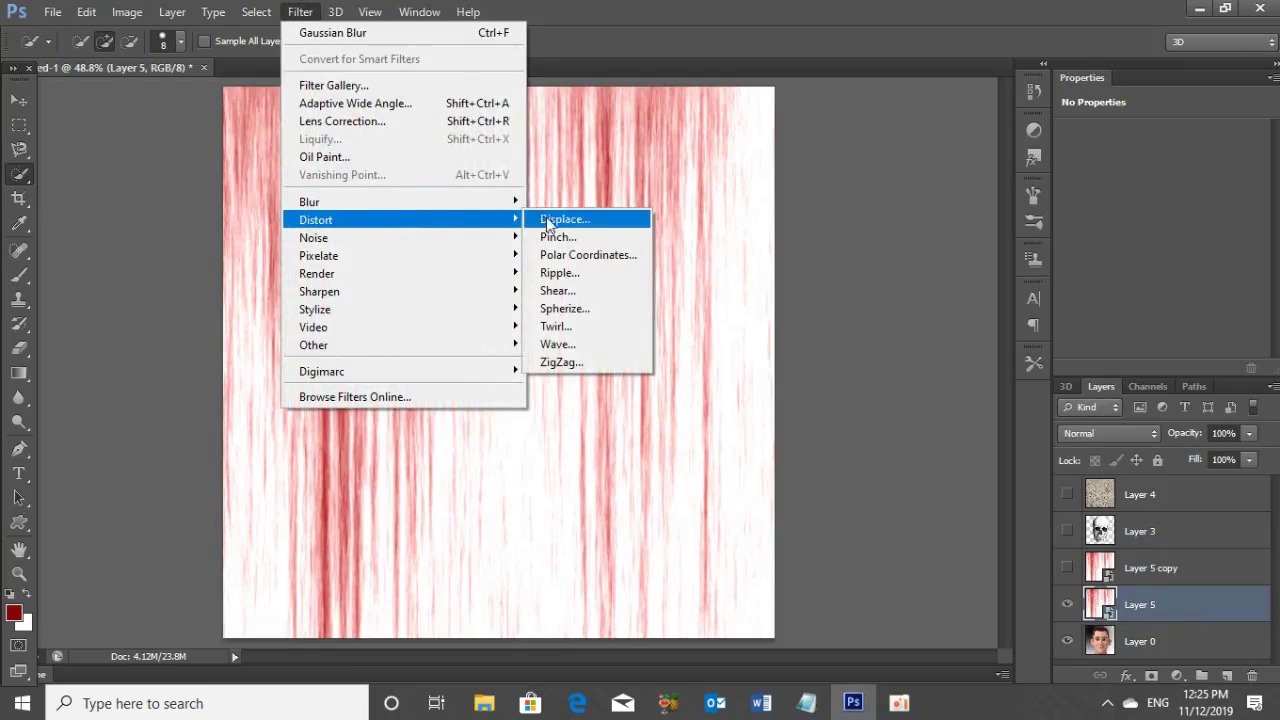
click(546, 219)
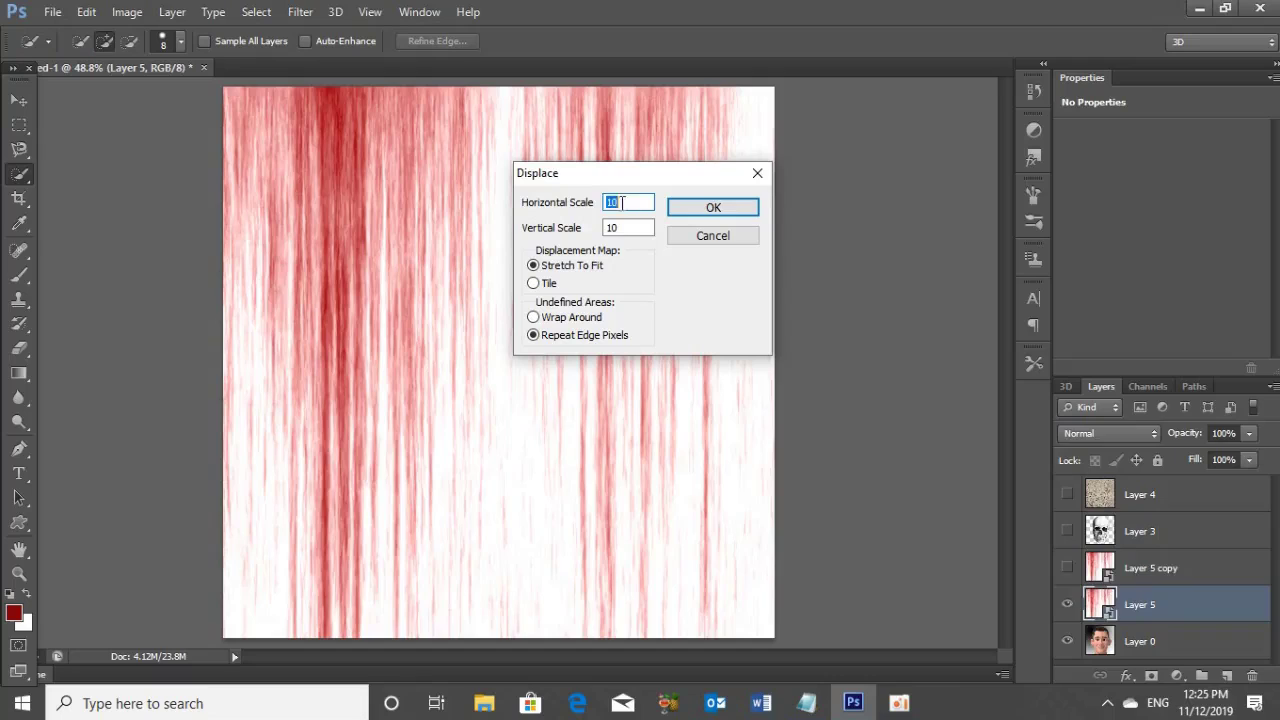
key(Tab)
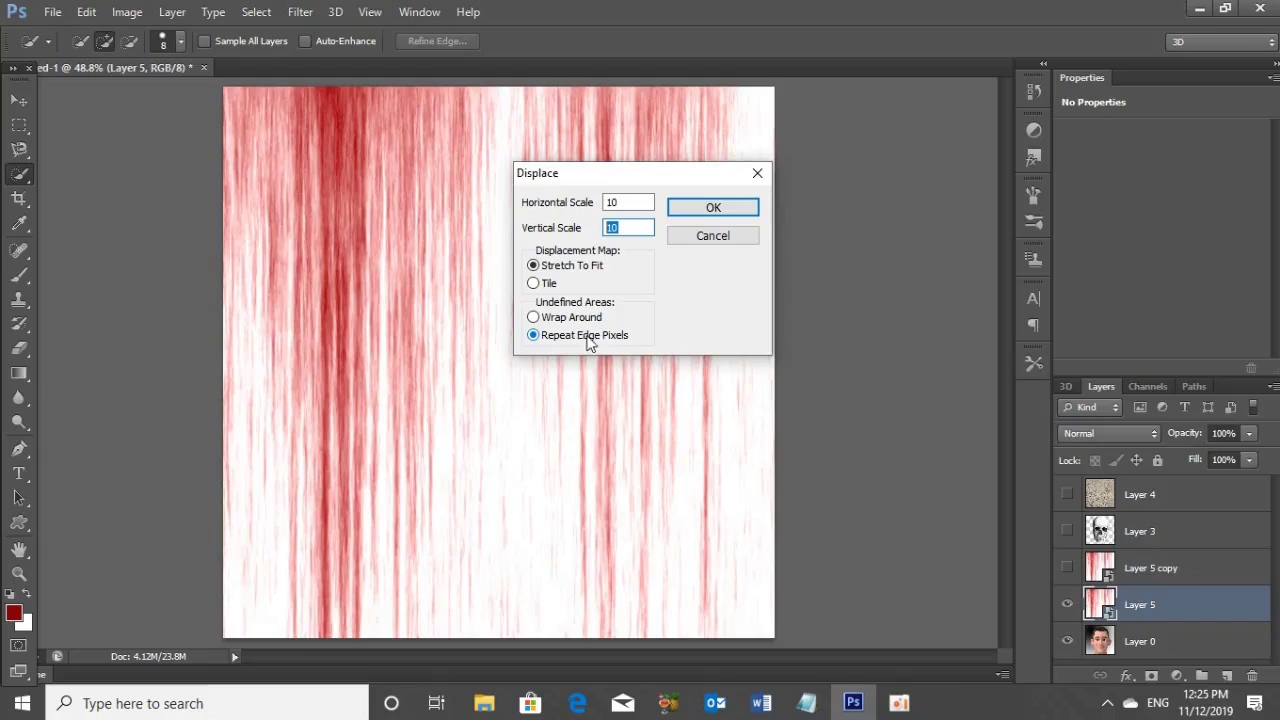
click(713, 210)
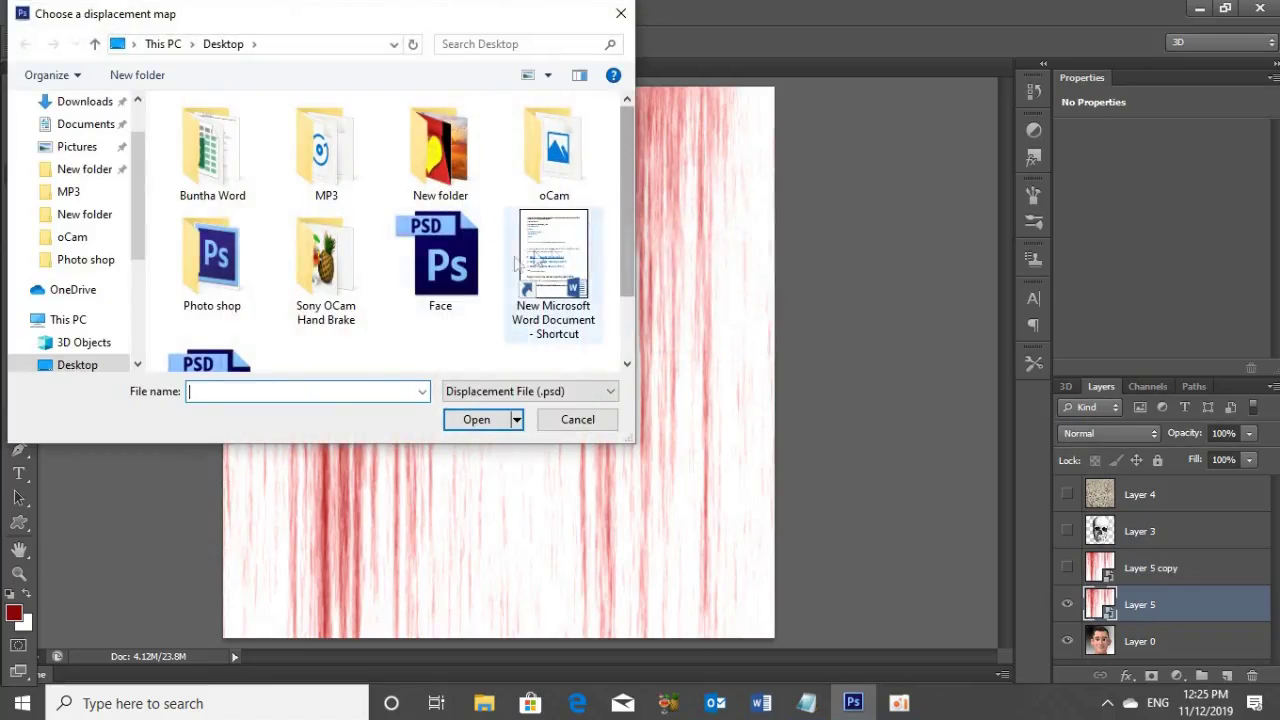
click(445, 305)
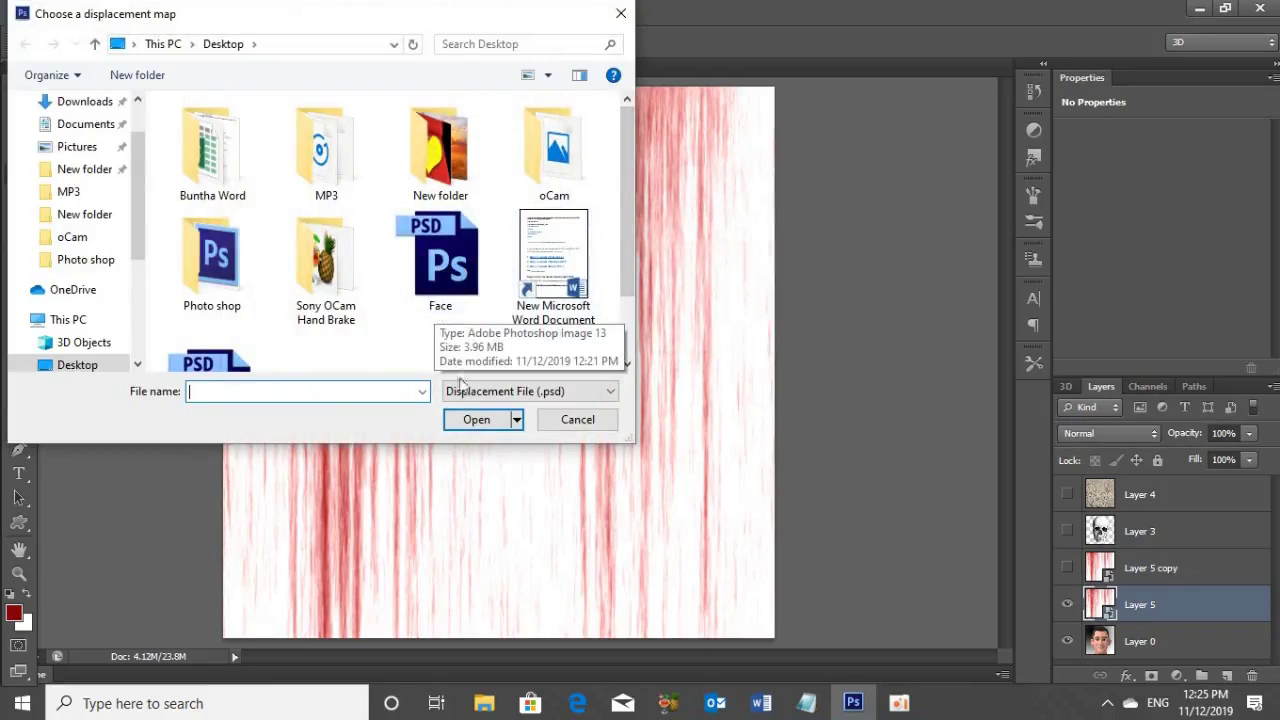
click(478, 419)
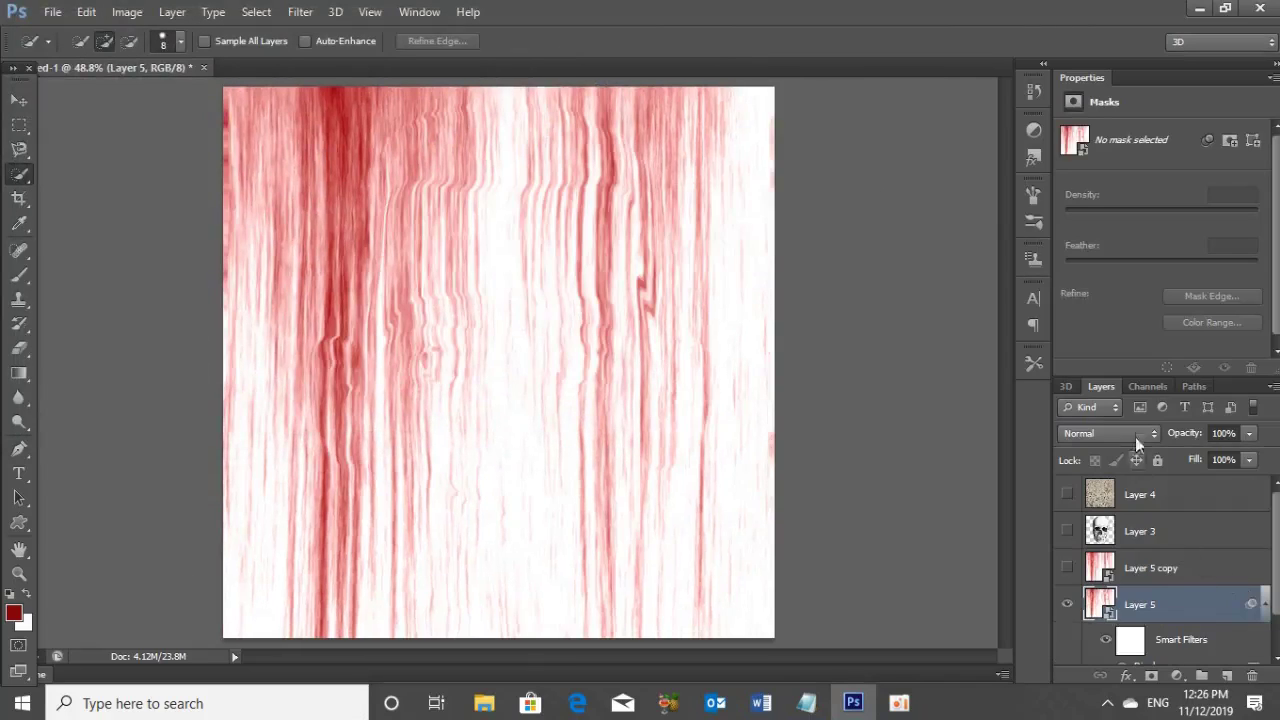
Load the head channel as a selection and use it as a layer mask on Layer 5.
click(1146, 386)
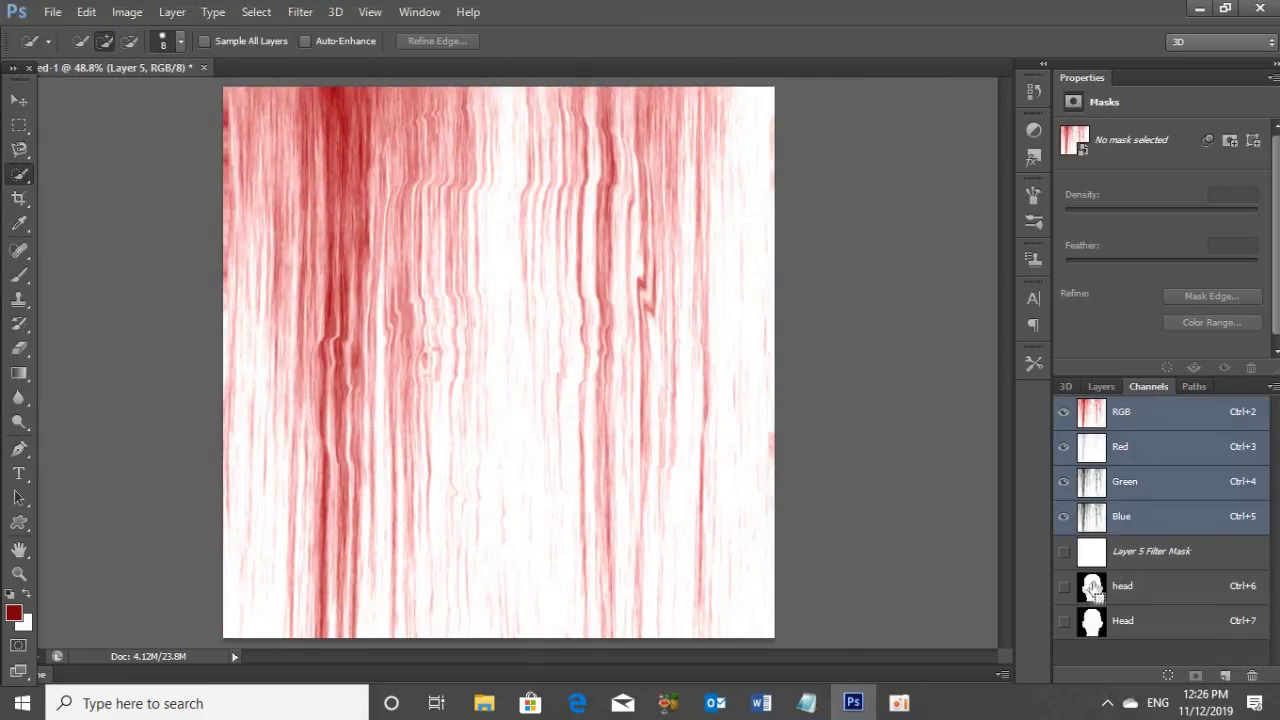
ctrl+click(1093, 586)
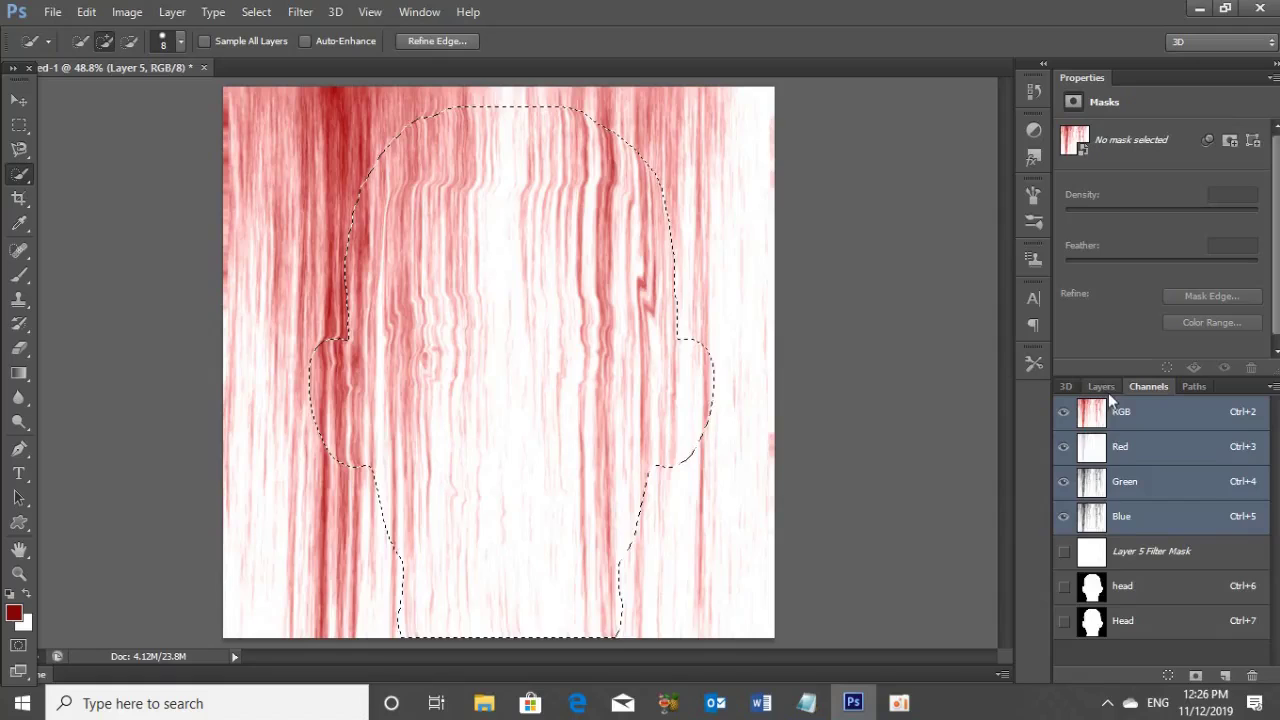
click(1103, 387)
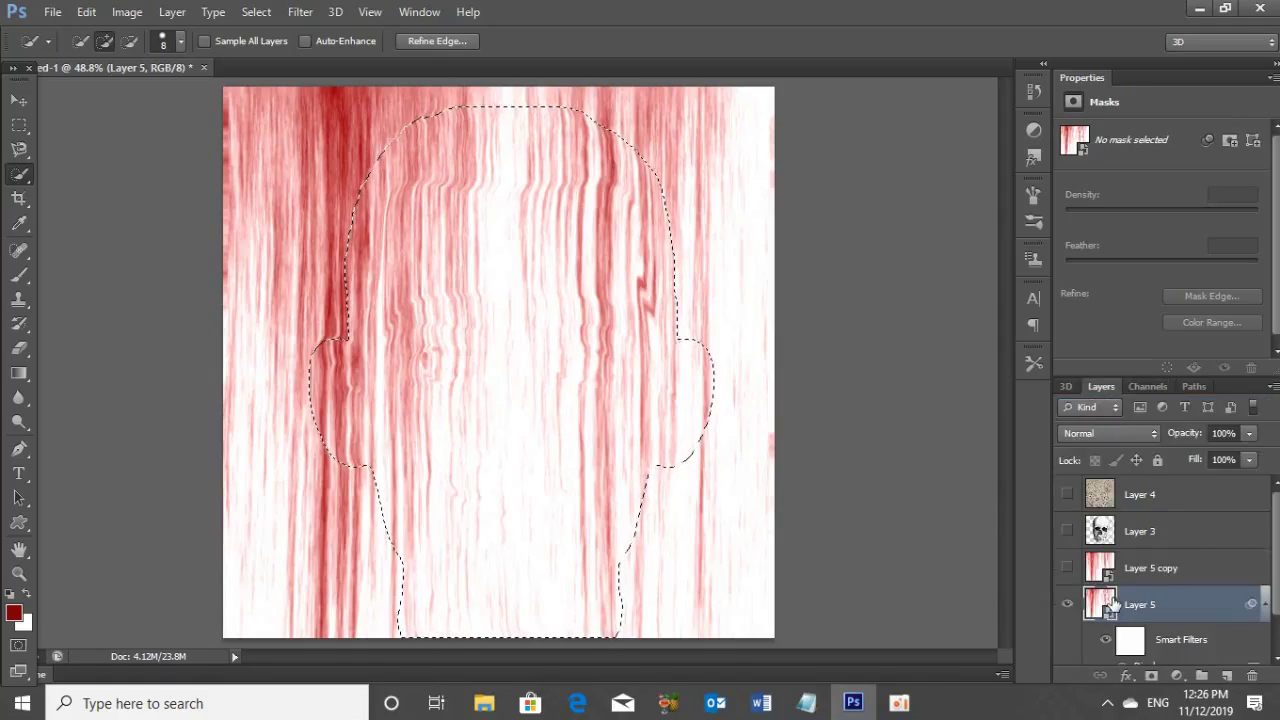
click(1150, 678)
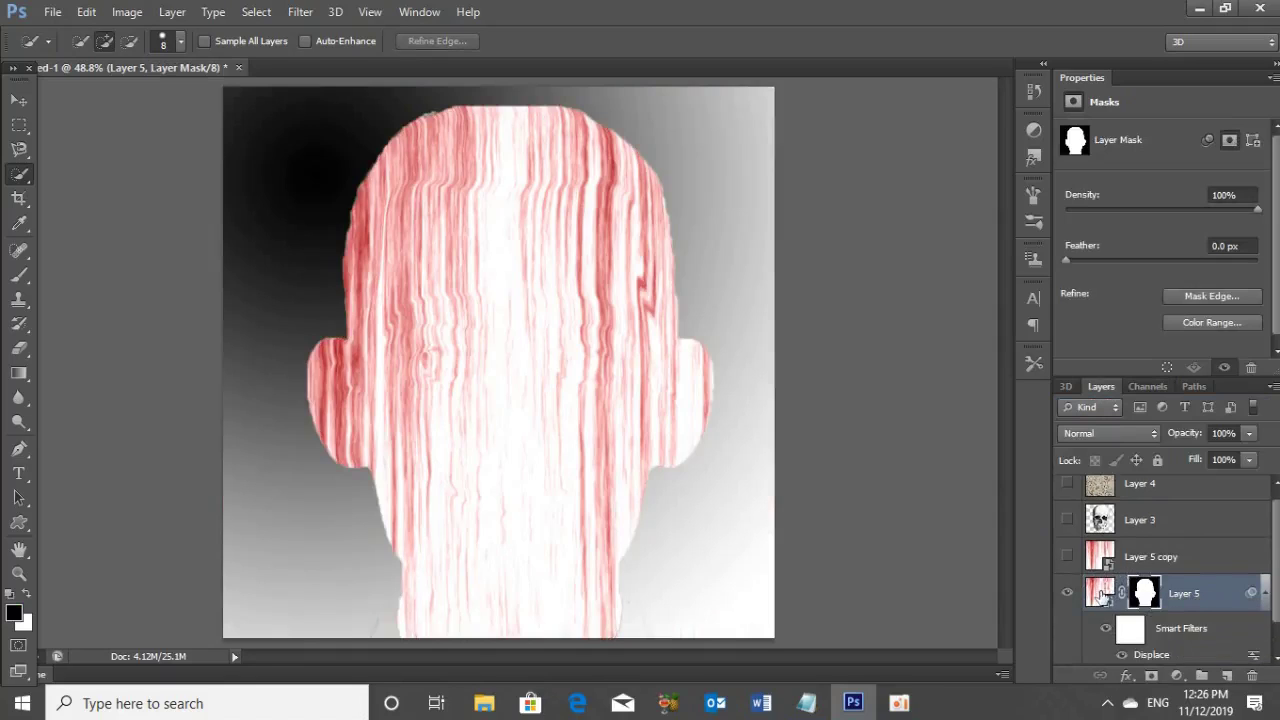
Set Layer 5's blend mode to Color Burn.
click(1098, 594)
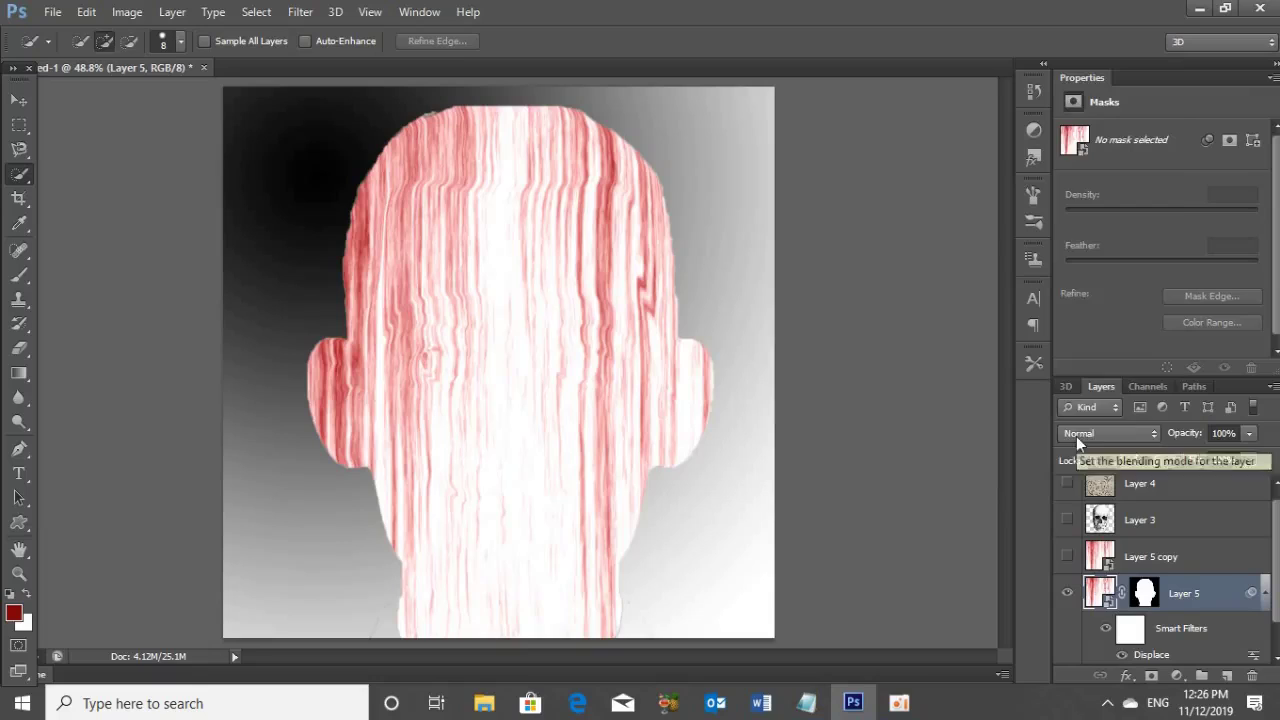
click(1076, 436)
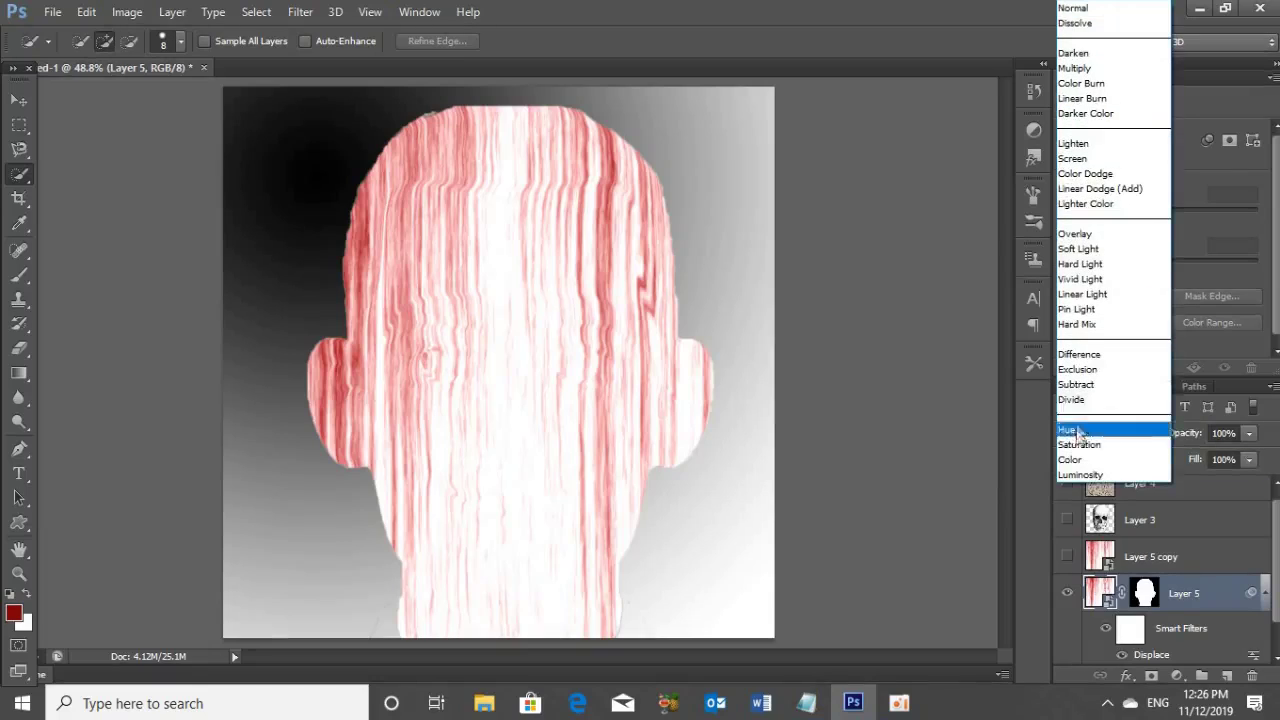
click(1095, 84)
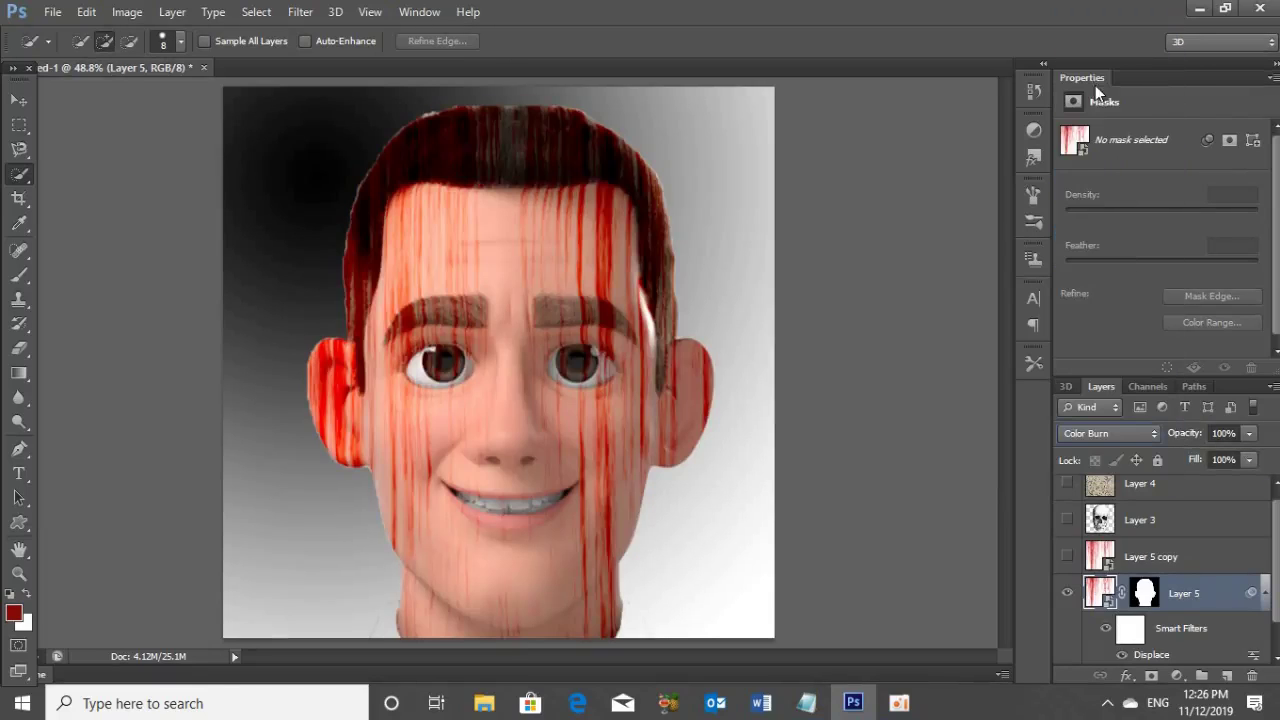
click(1135, 557)
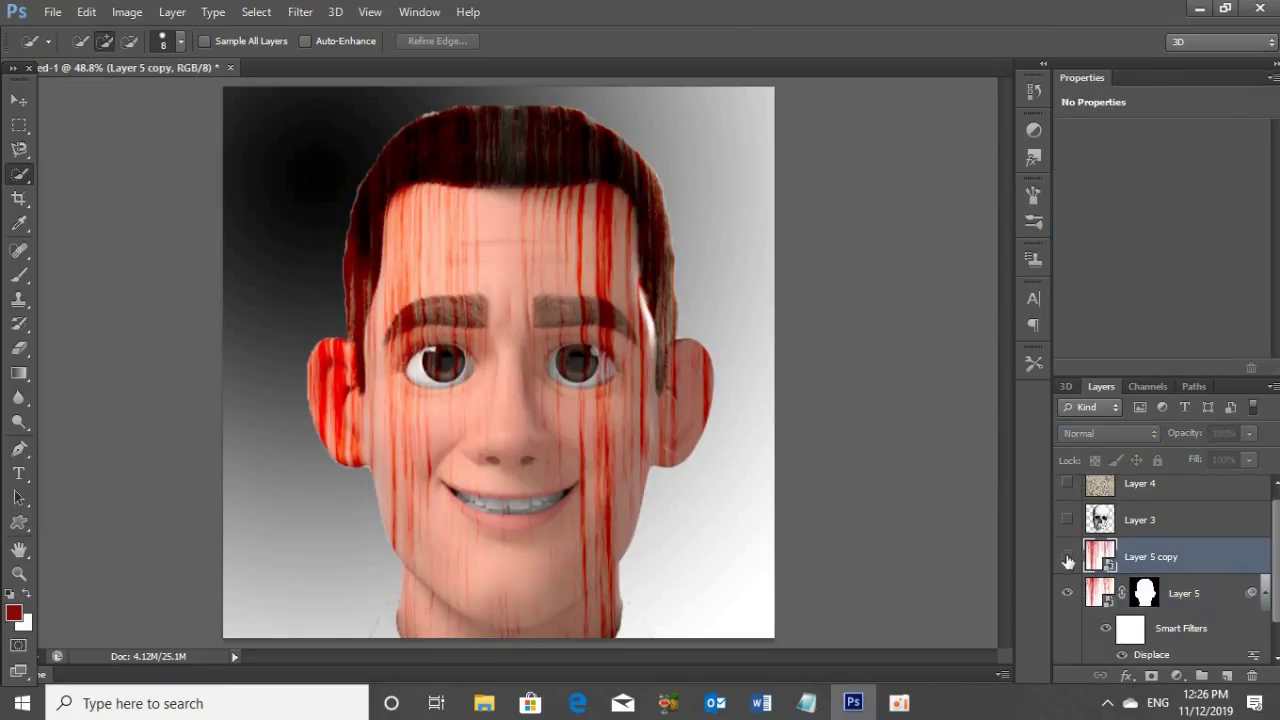
Show Layer 5 copy and Layer 3, and move Layer 5 copy above the skull layer.
click(1067, 557)
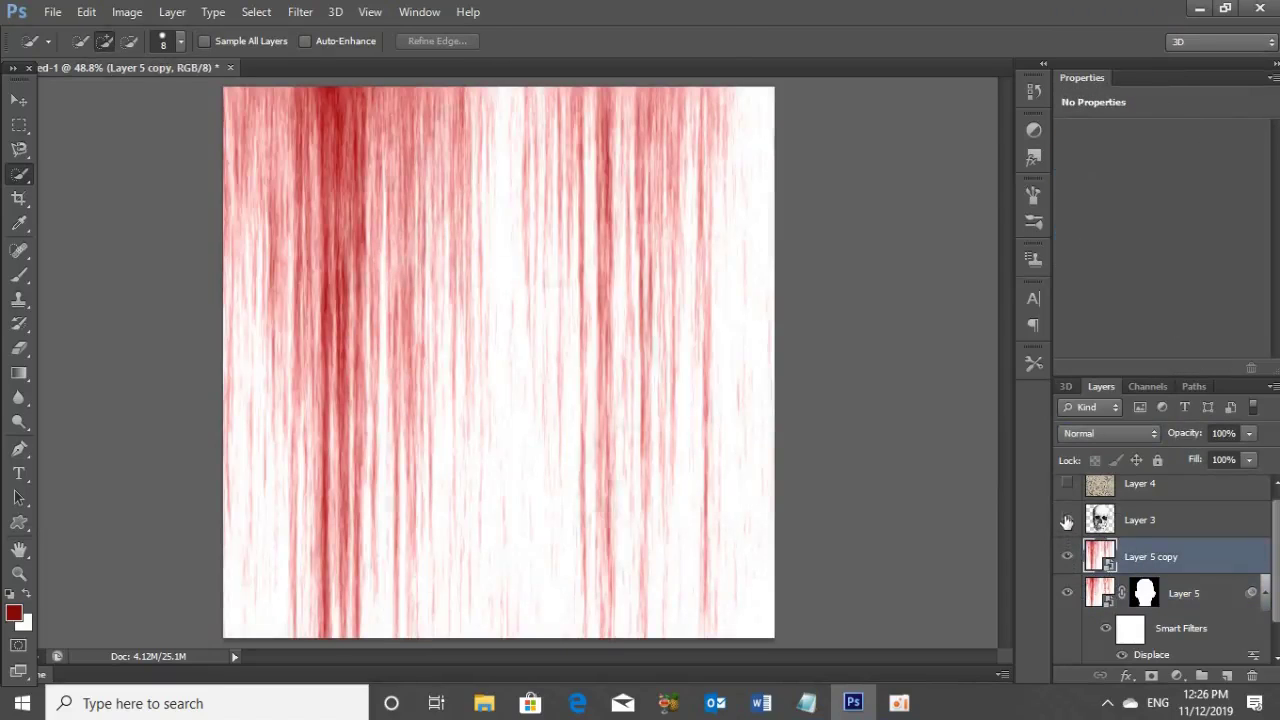
click(1067, 521)
drag(1138, 560, 1140, 515)
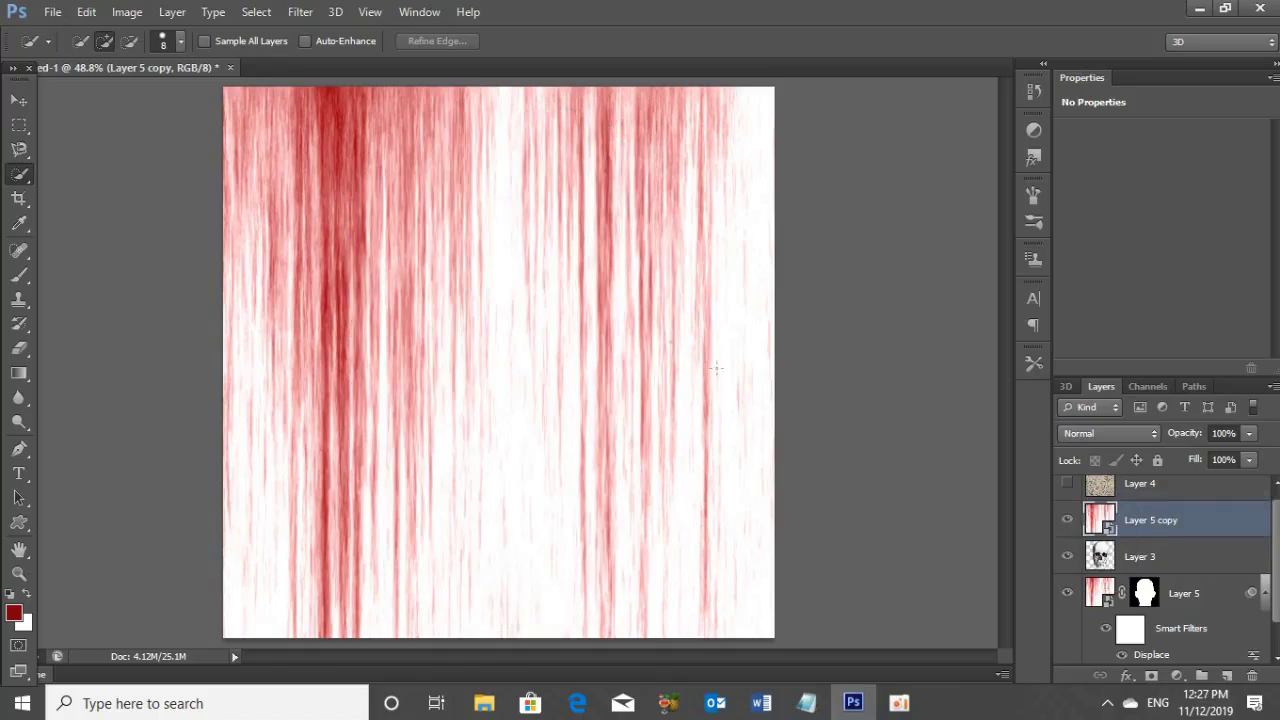
Apply Displace at scale 10 to Layer 5 copy, using Skull.psd as the map.
click(300, 11)
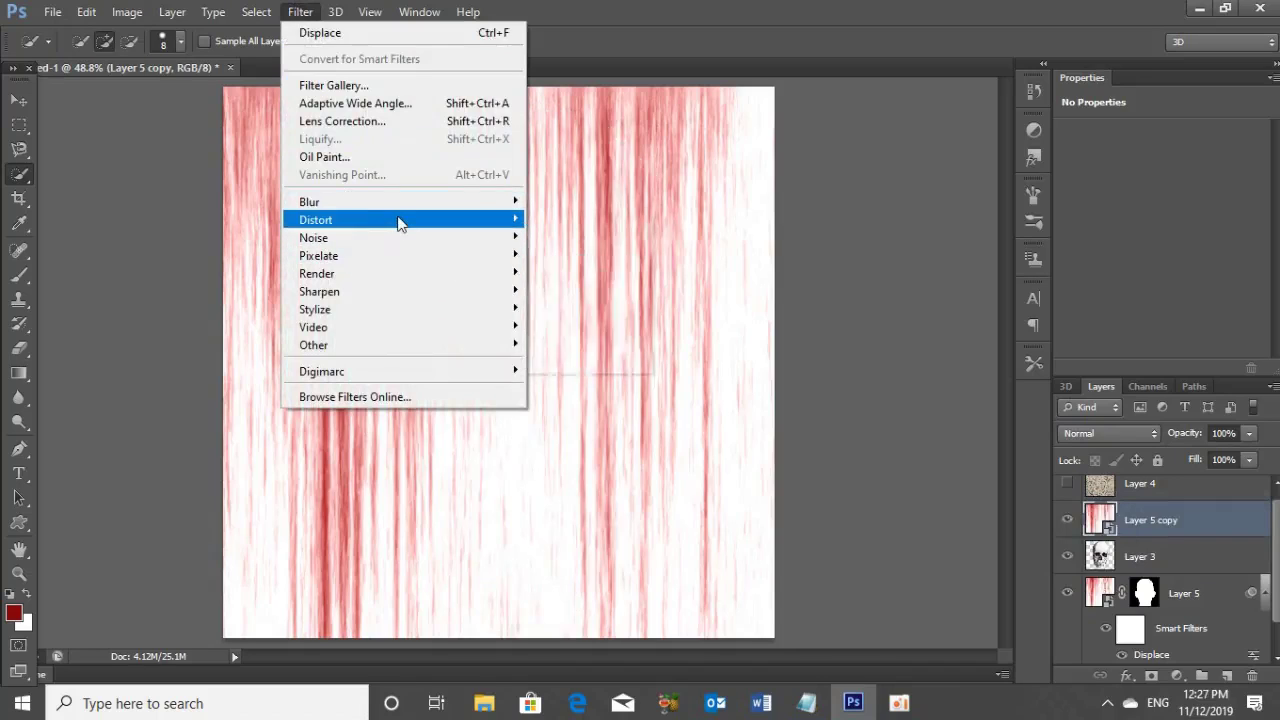
click(552, 219)
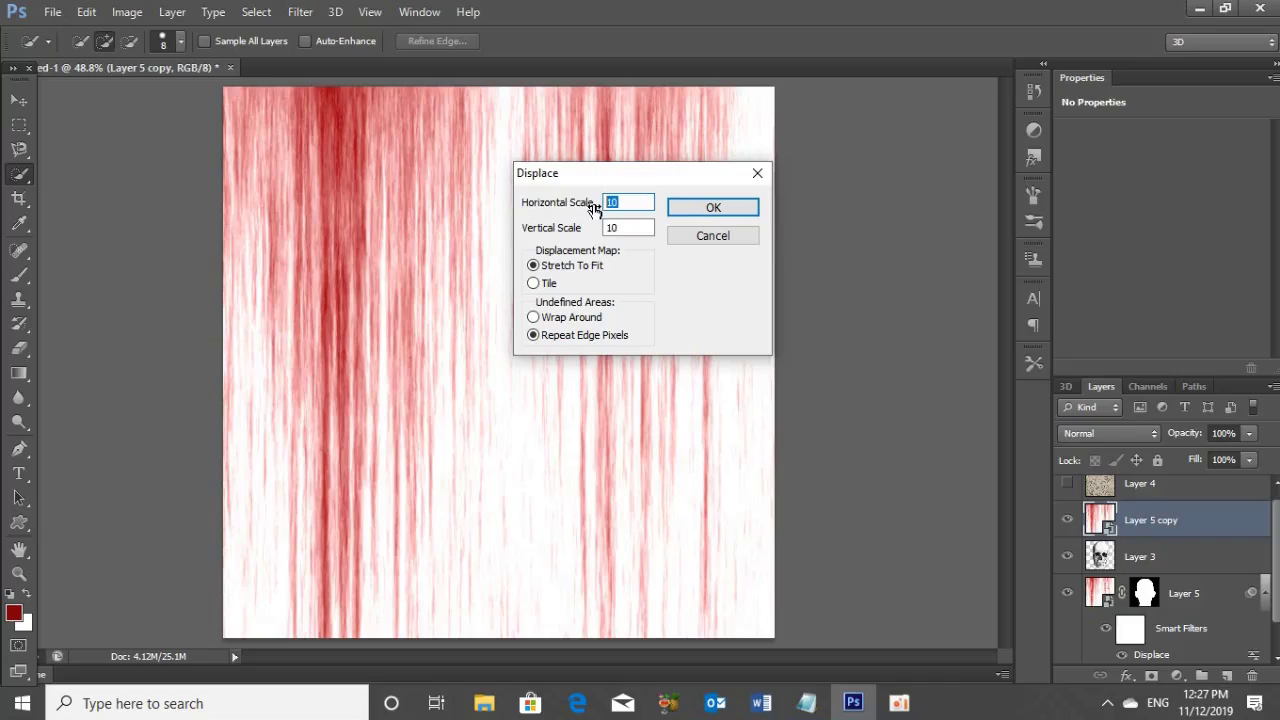
double_click(612, 228)
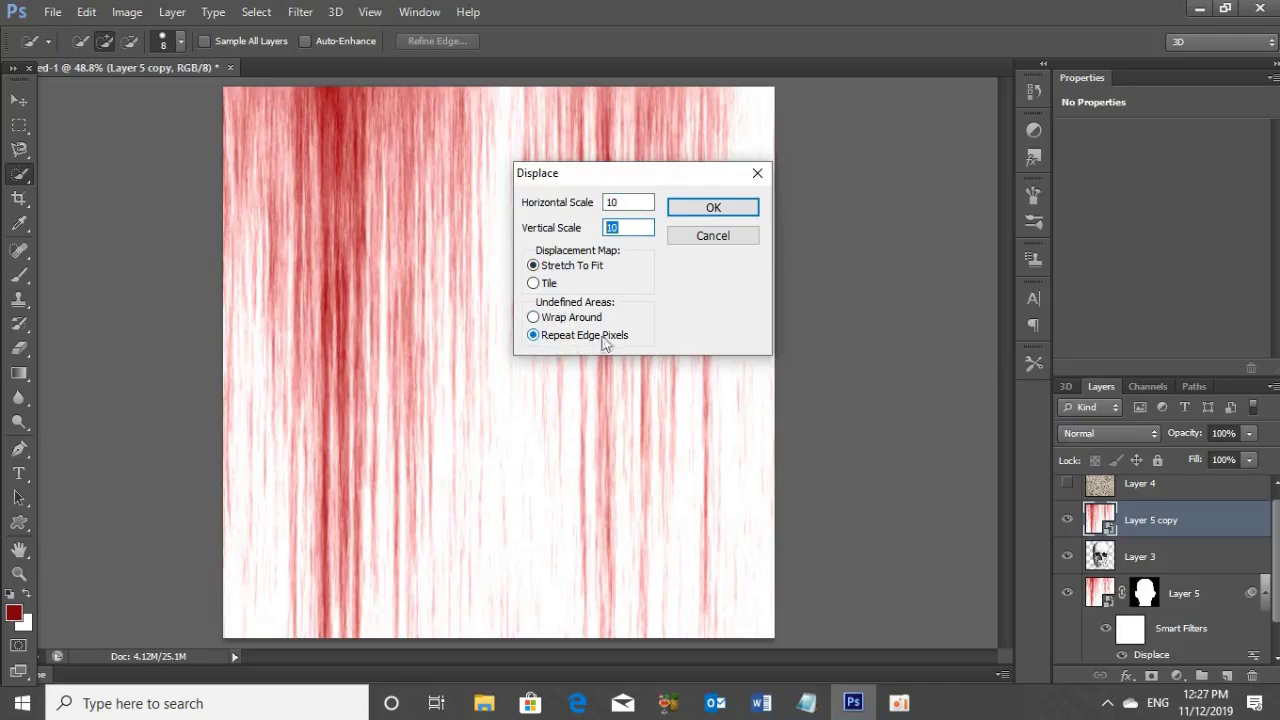
click(709, 210)
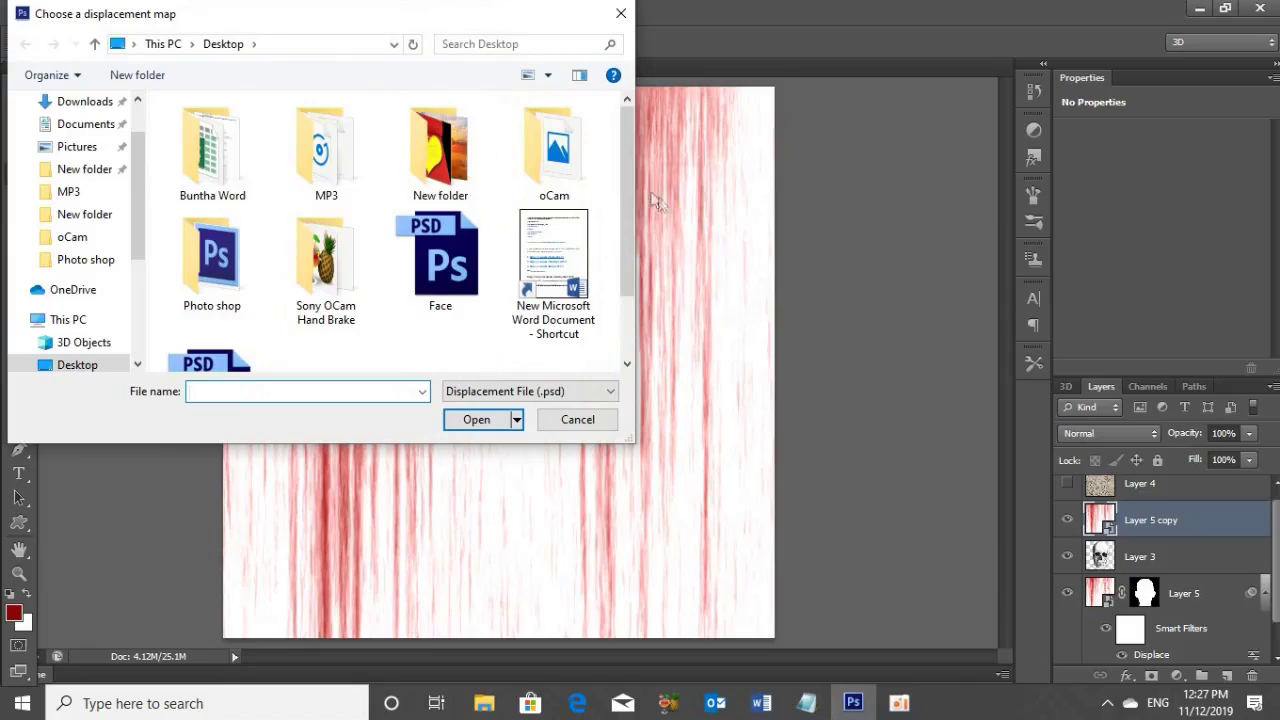
scroll(630, 188, down, 2)
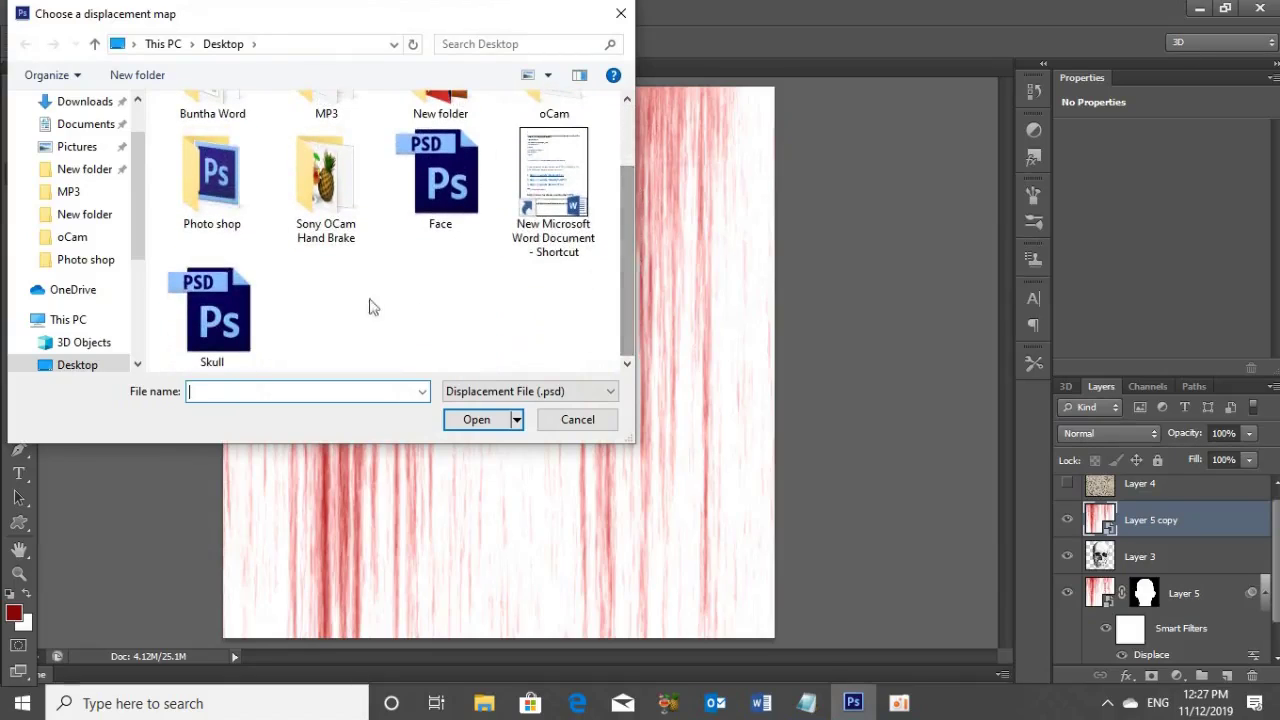
click(216, 334)
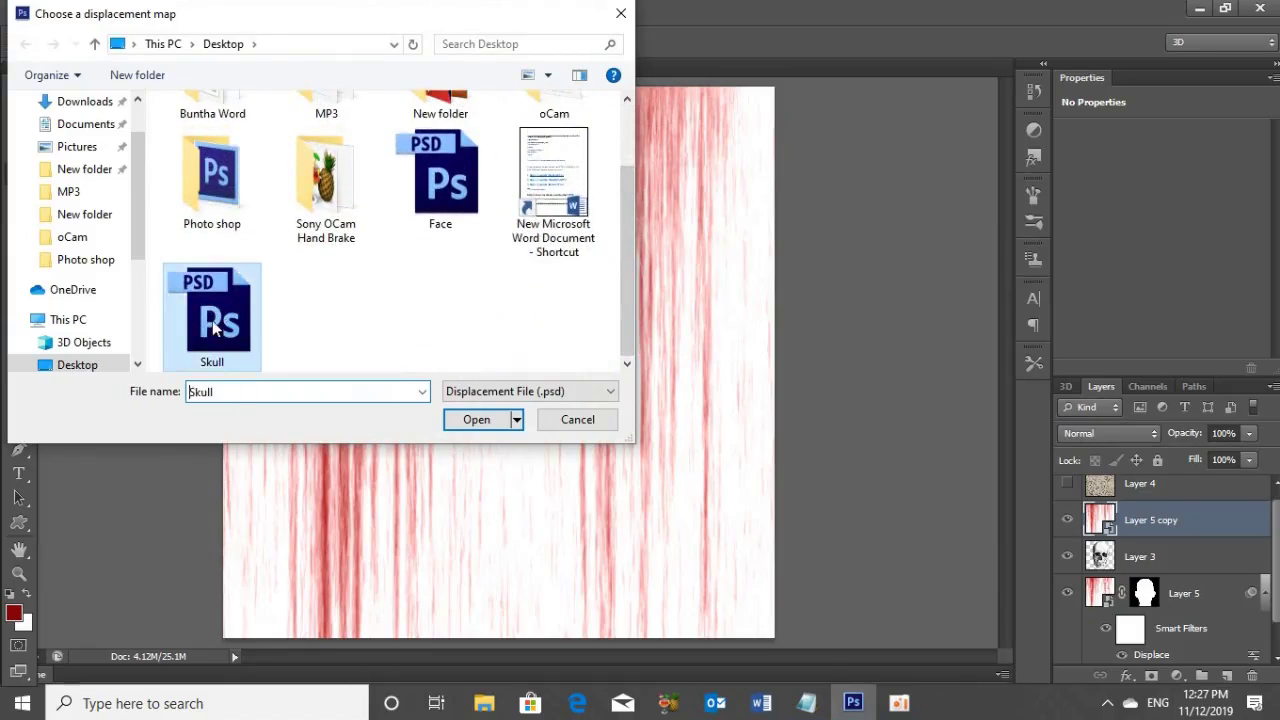
click(476, 421)
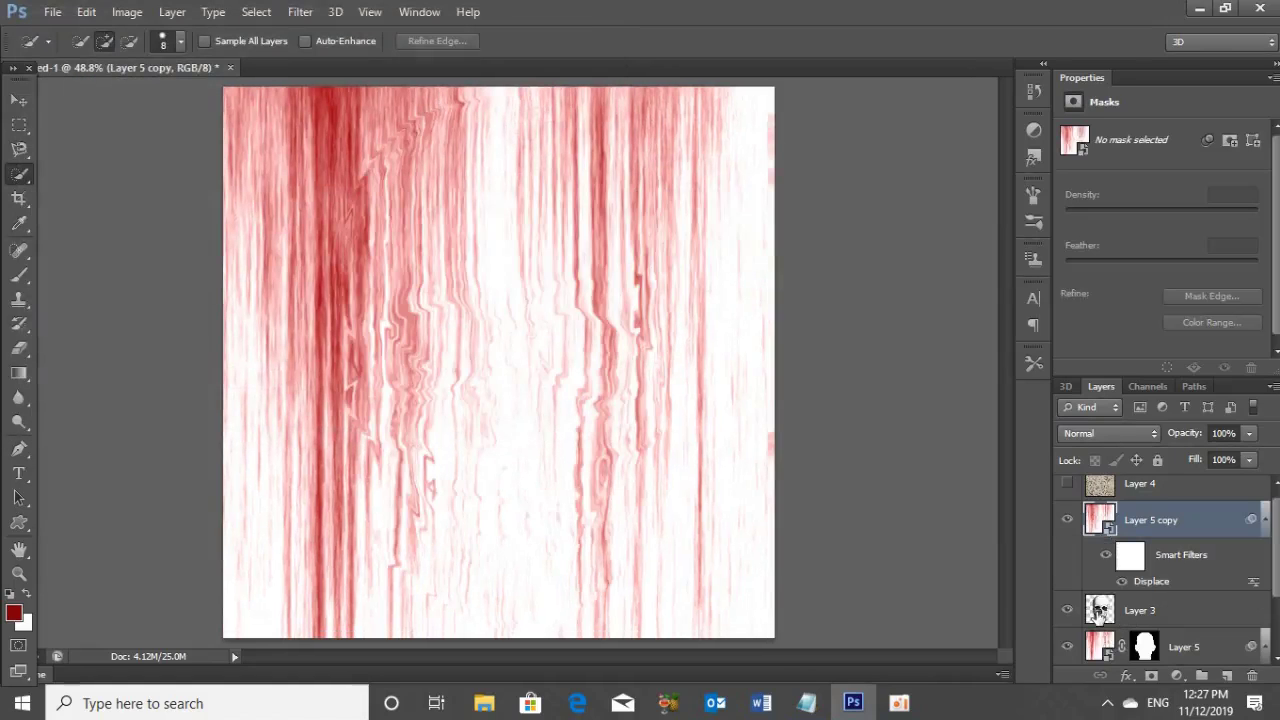
Mask Layer 5 copy to the skull layer's outline and set it to Color Burn.
ctrl+click(1100, 612)
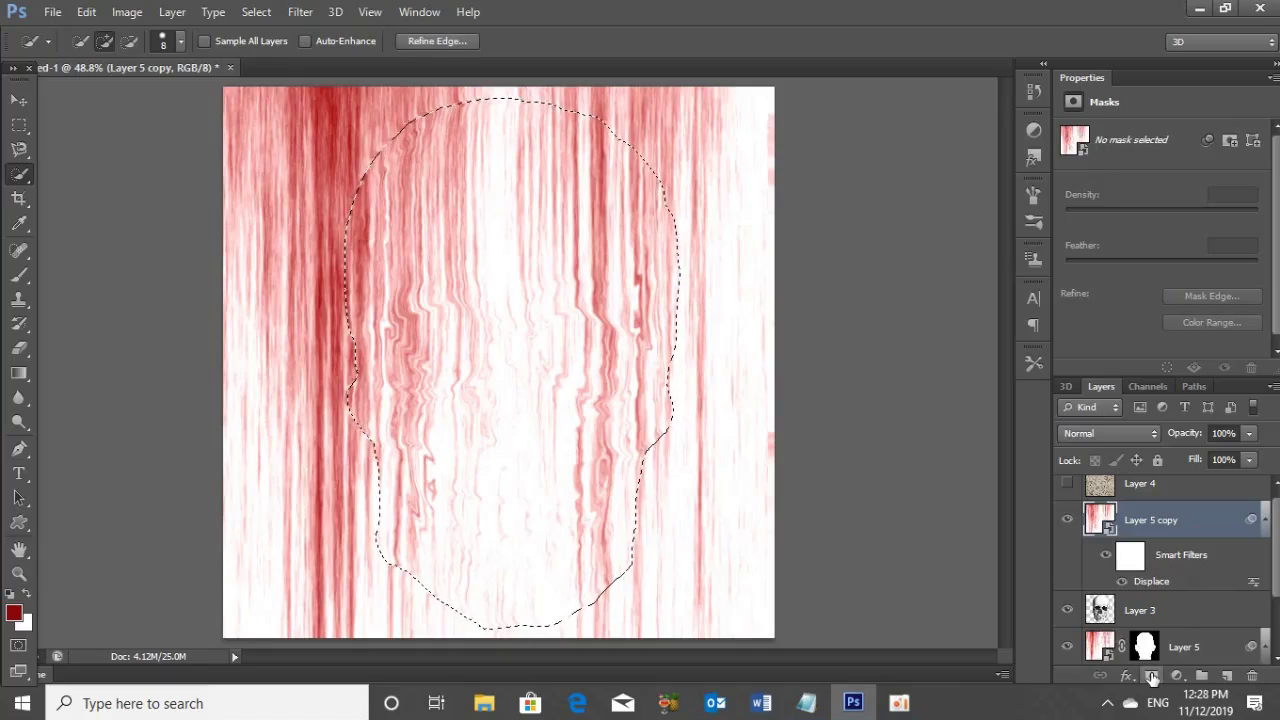
click(1151, 677)
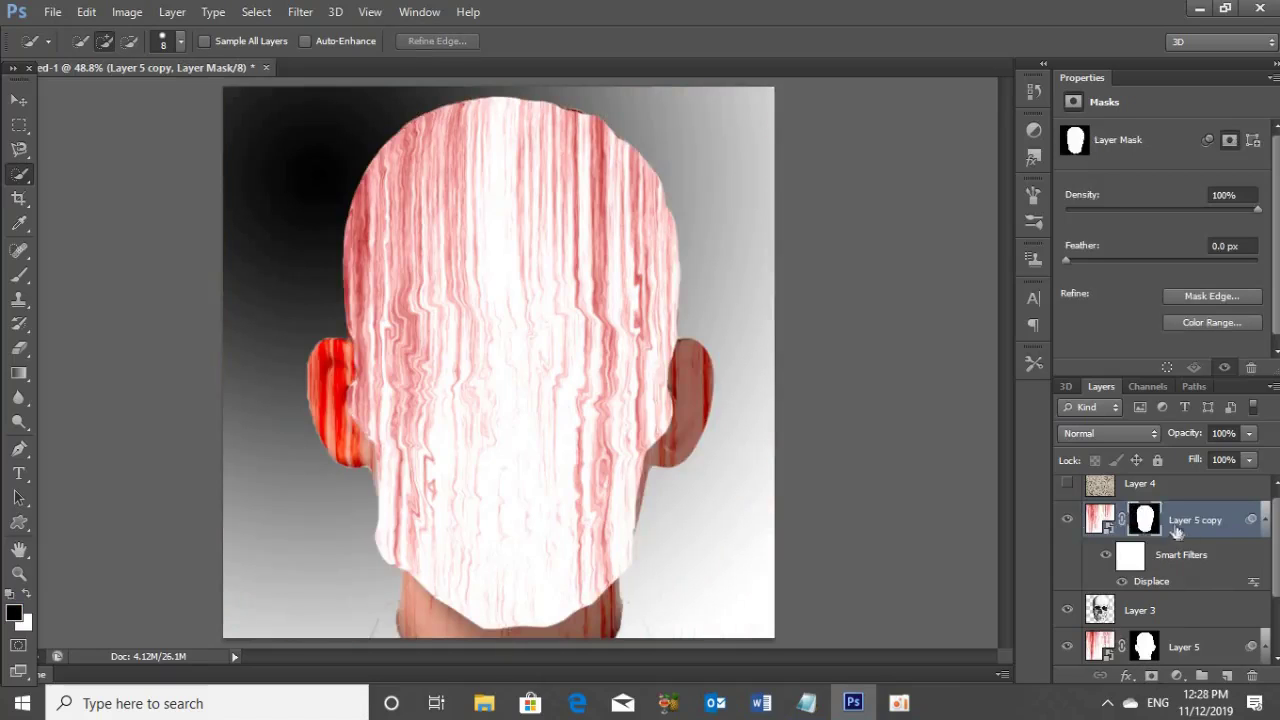
click(1100, 518)
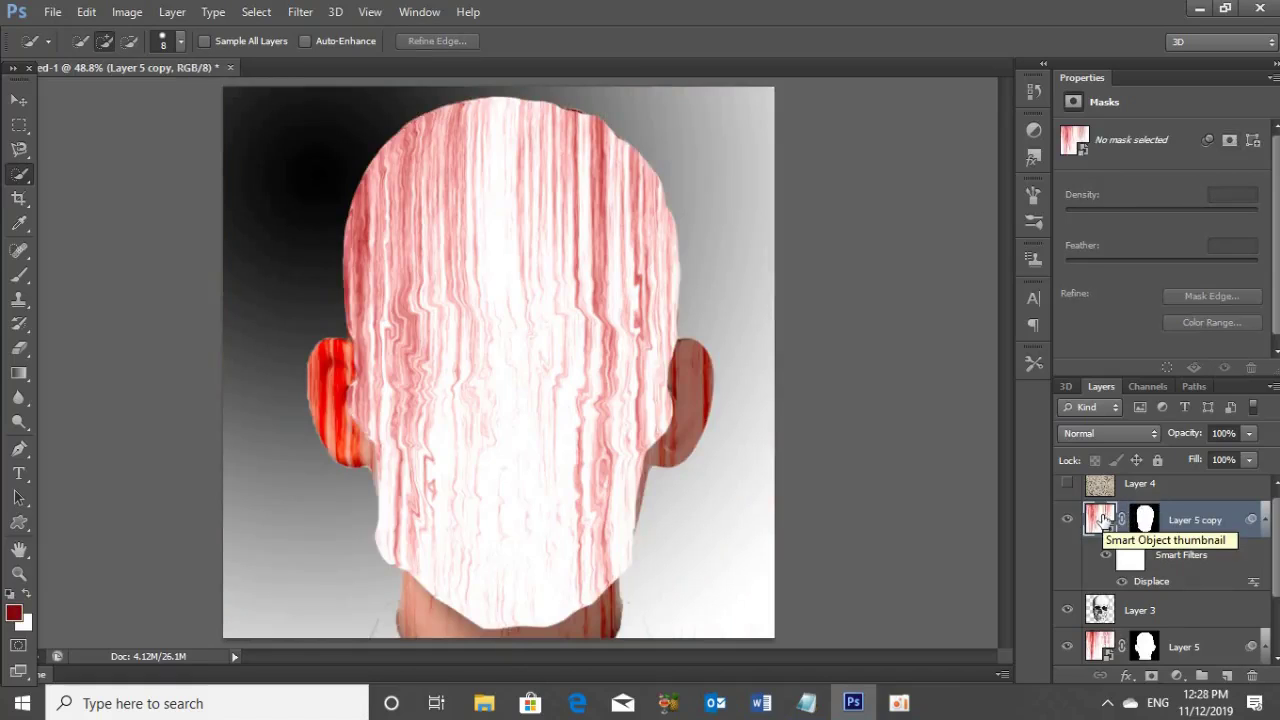
click(1108, 433)
click(1088, 84)
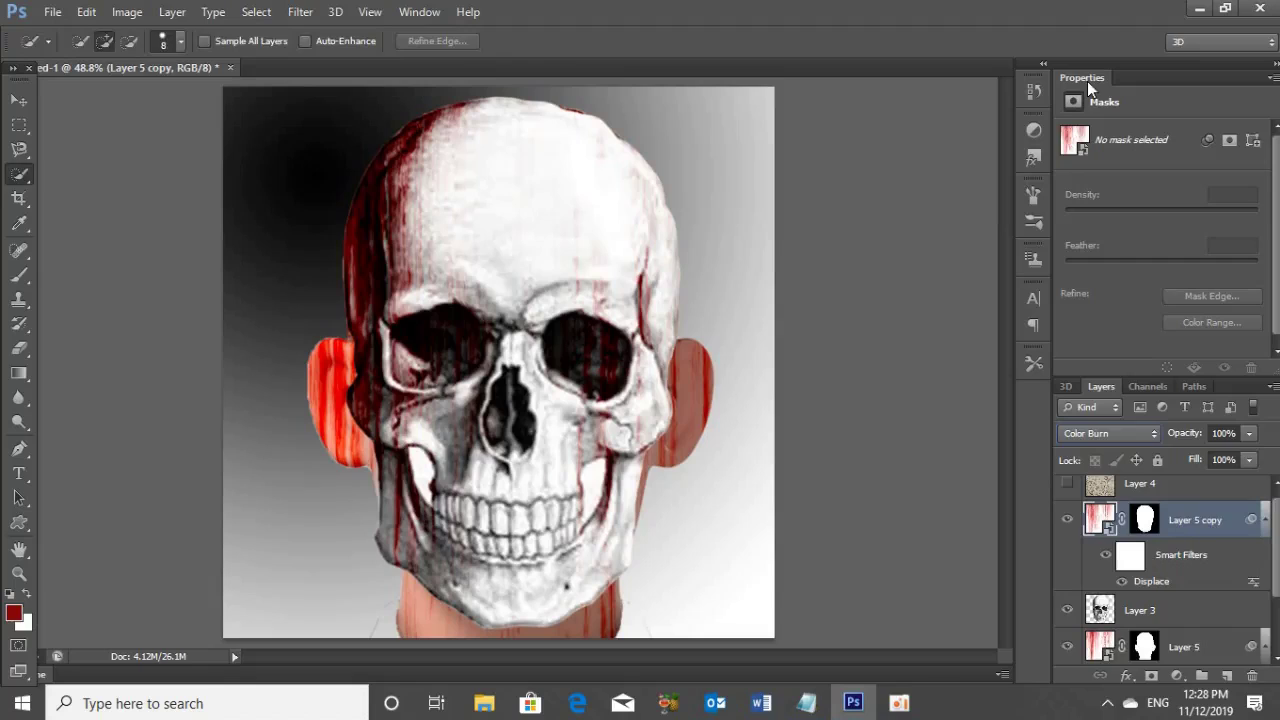
key(b)
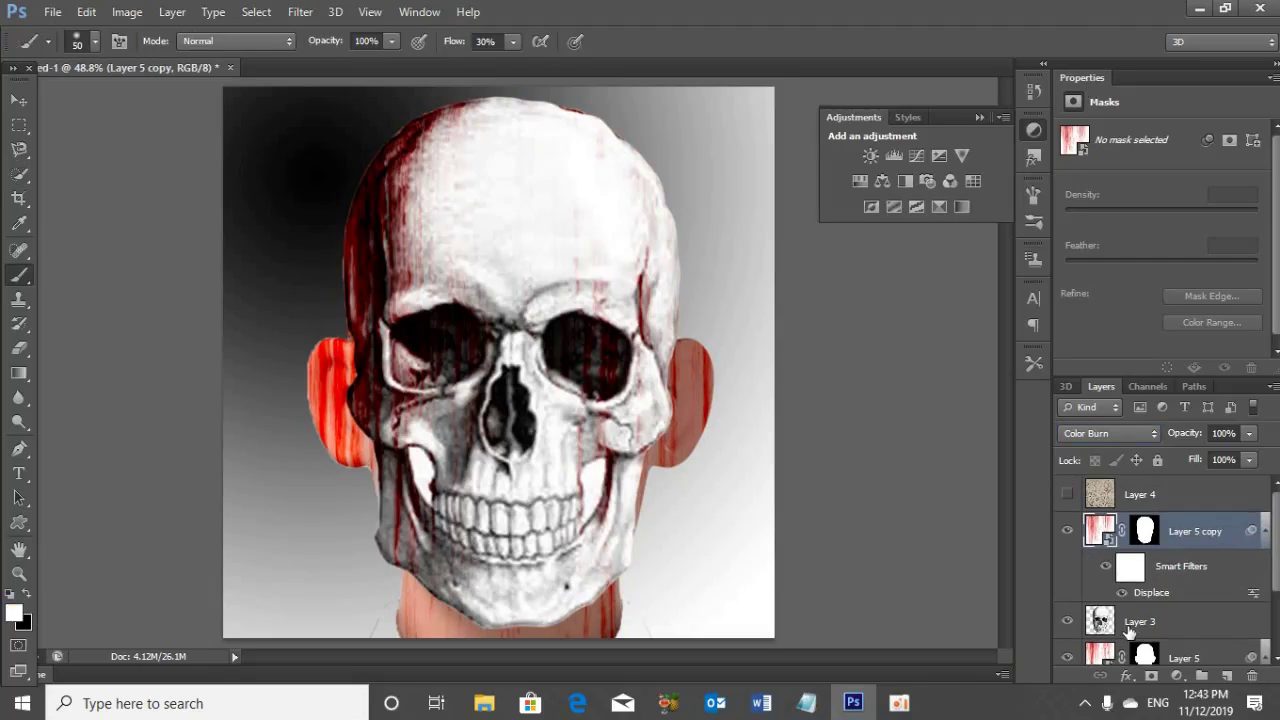
click(1136, 625)
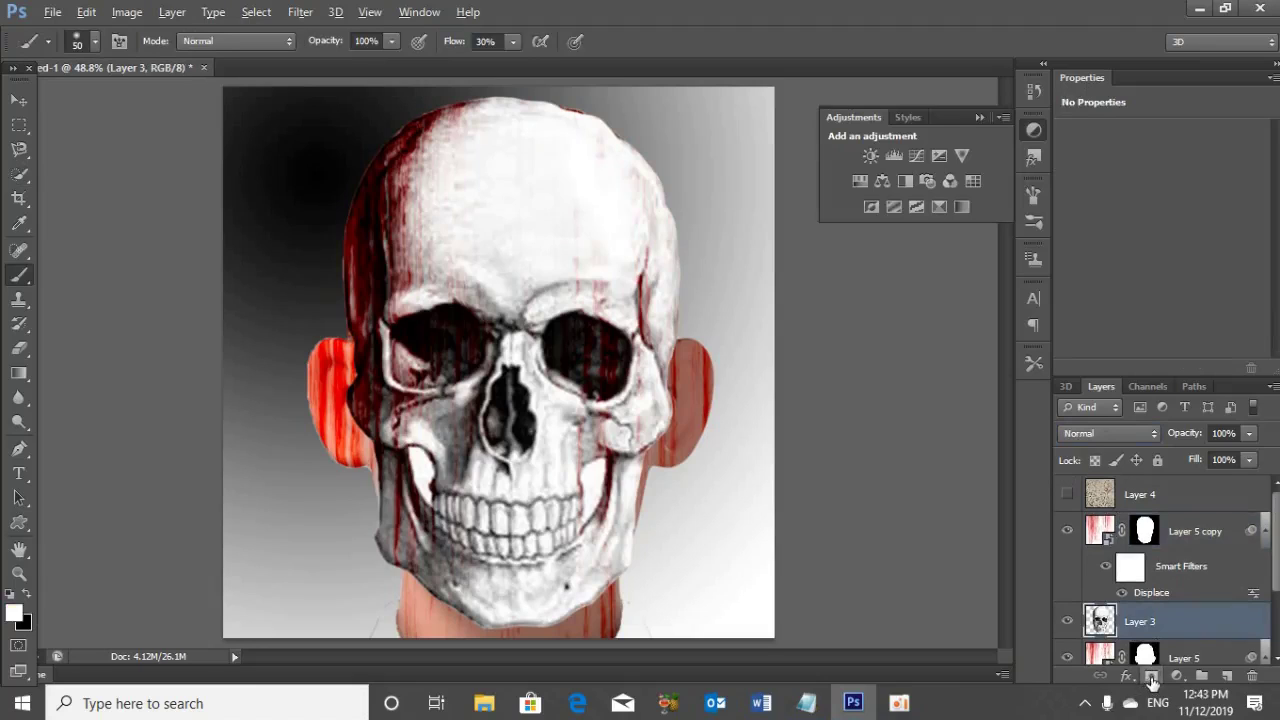
Add a hide-all mask to Layer 3 and set the brush flow to 100%.
alt+click(1152, 678)
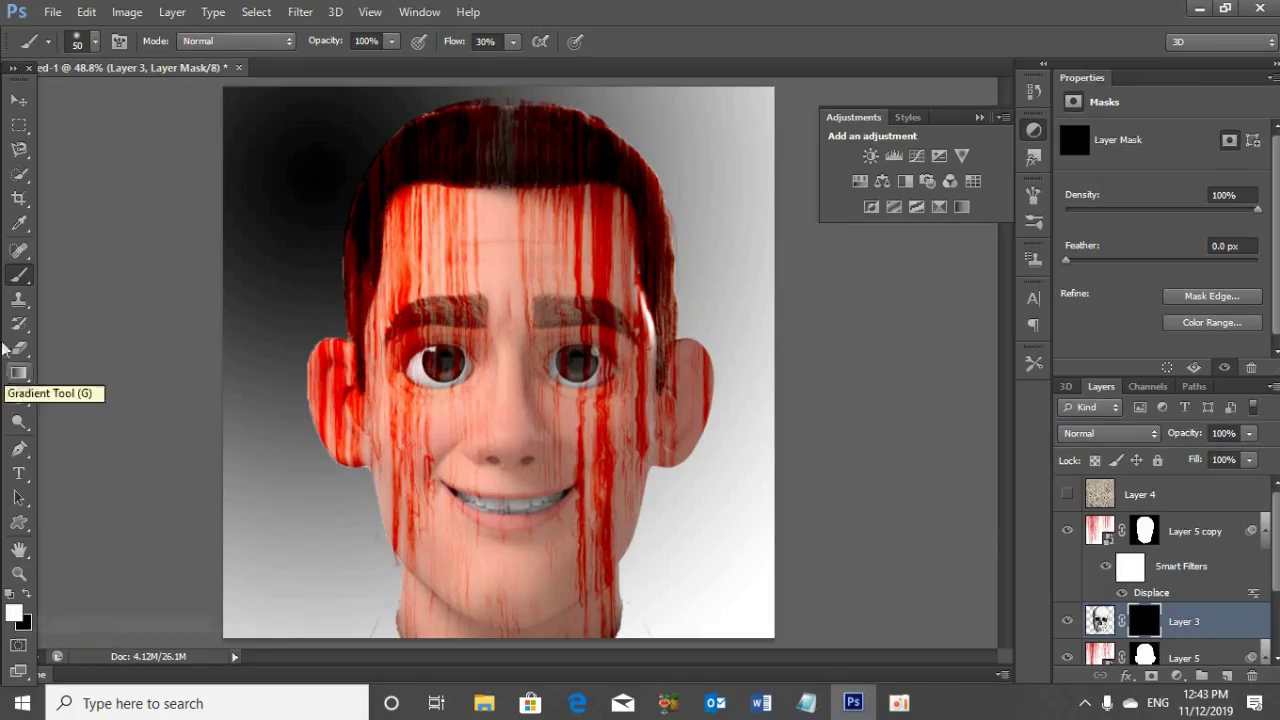
click(95, 42)
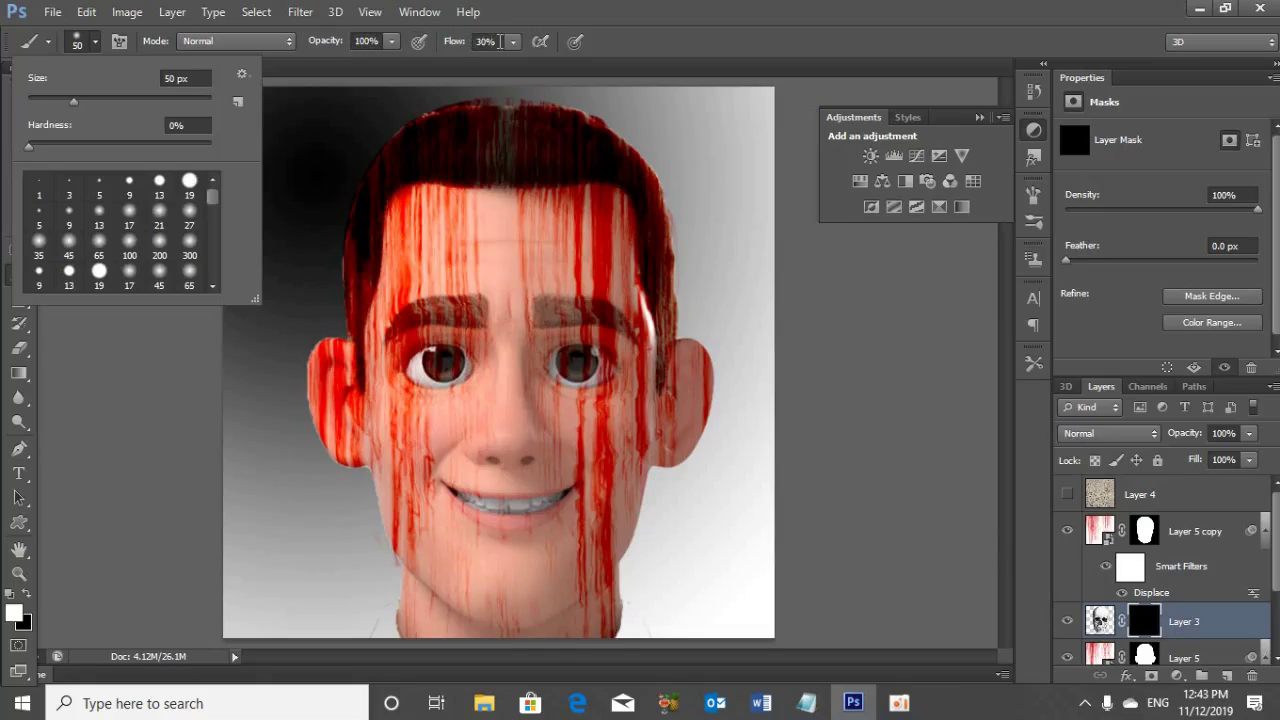
click(485, 41)
text(100)
key(Return)
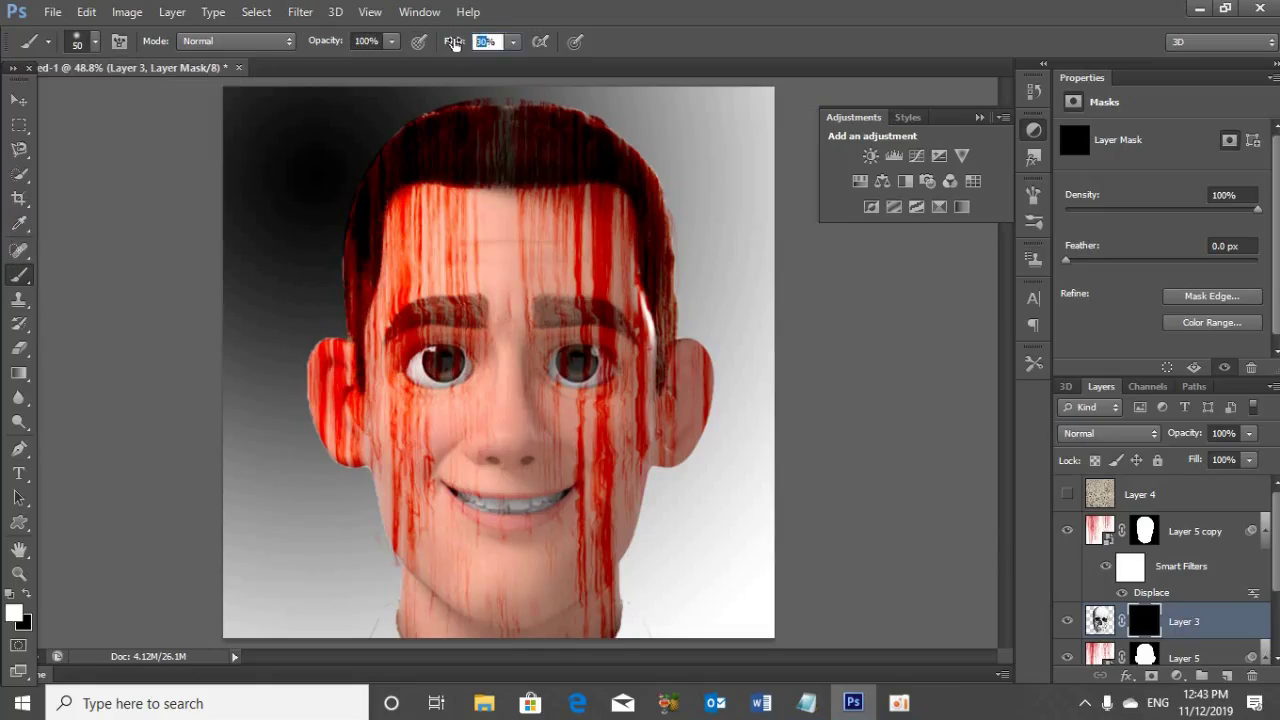
Paint Layer 3's mask to reveal both eye sockets, the nasal cavity and the teeth.
click(979, 117)
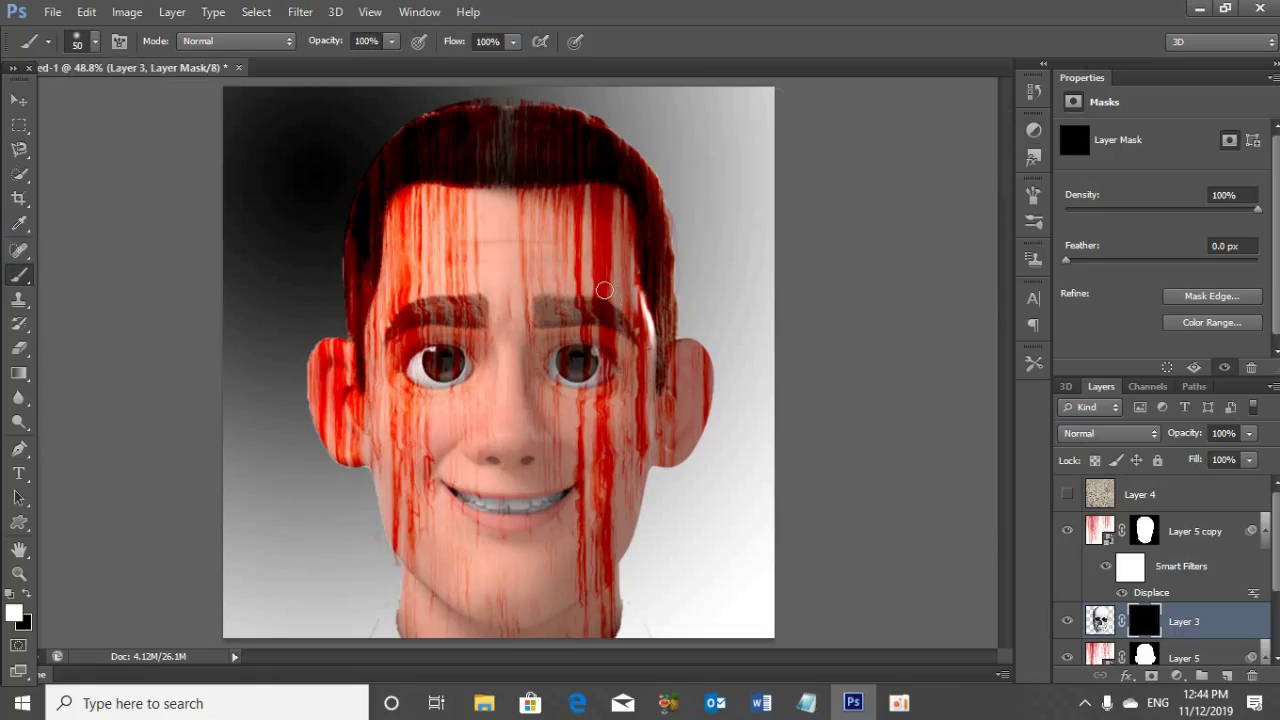
mouse_move(545, 338)
mouse_down()
mouse_move(540, 318)
mouse_move(638, 364)
mouse_up()
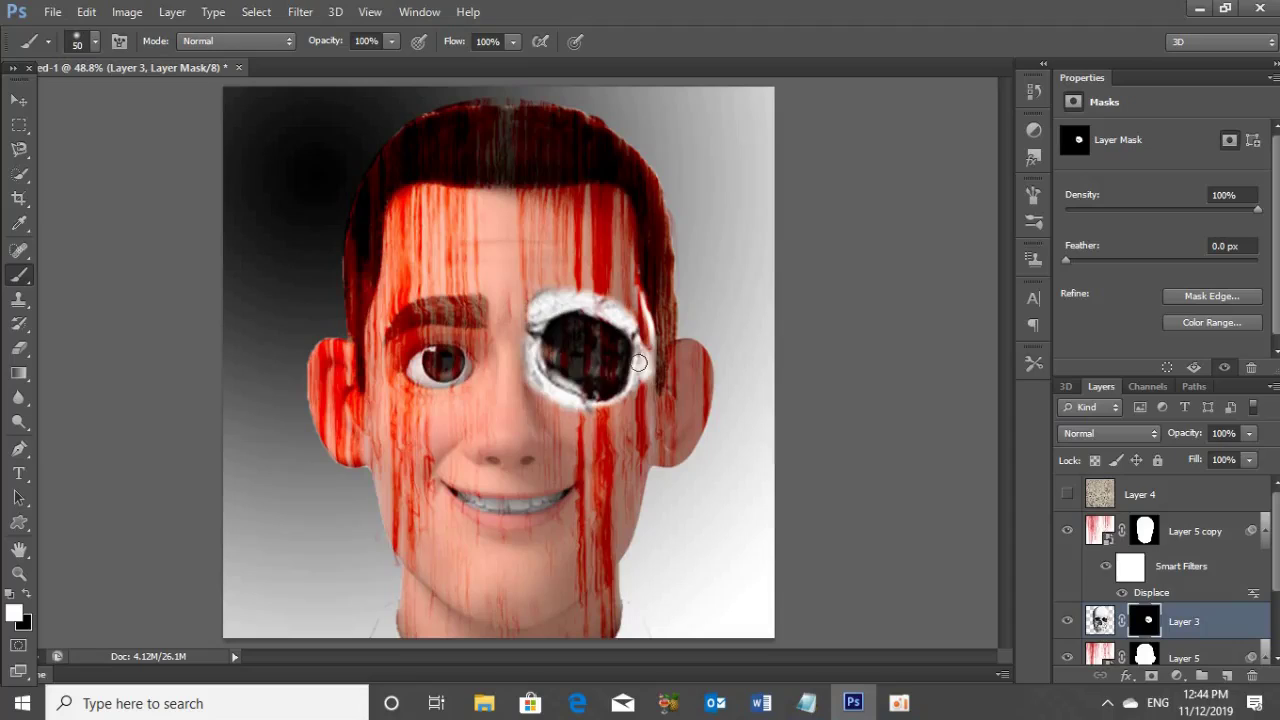
mouse_move(444, 333)
mouse_down()
mouse_move(451, 267)
mouse_move(423, 251)
mouse_up()
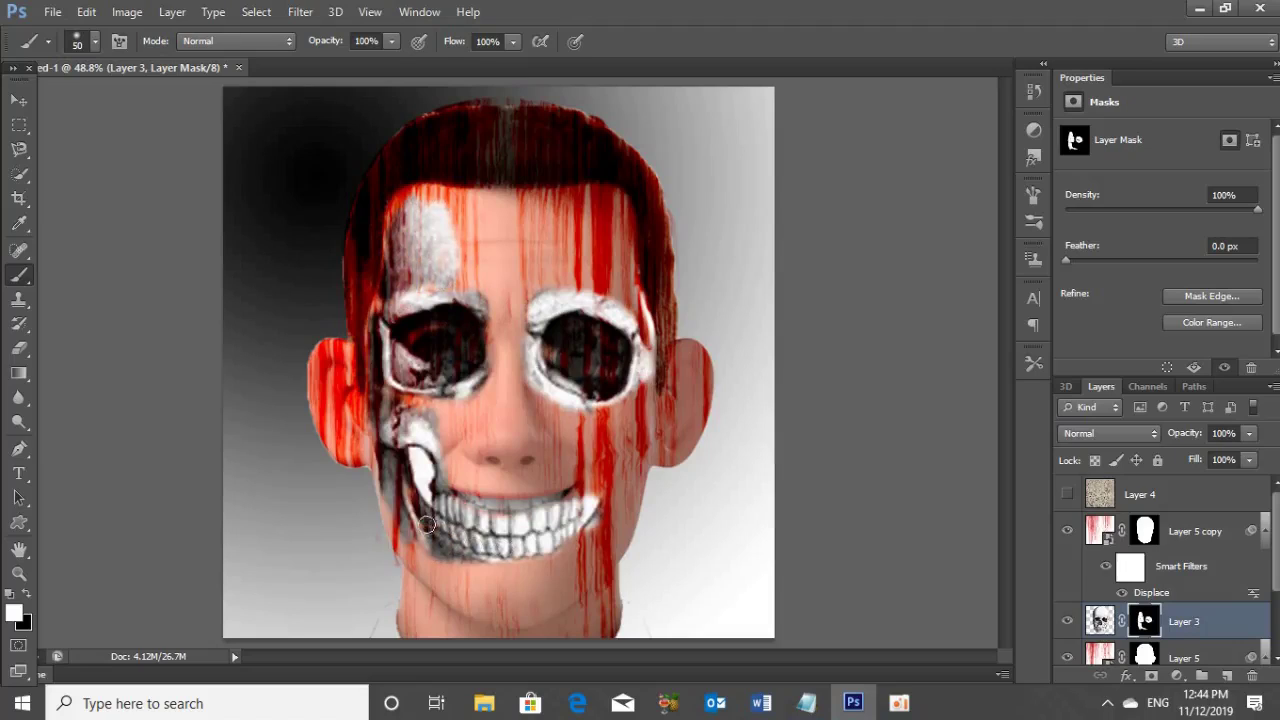
drag(502, 447, 563, 360)
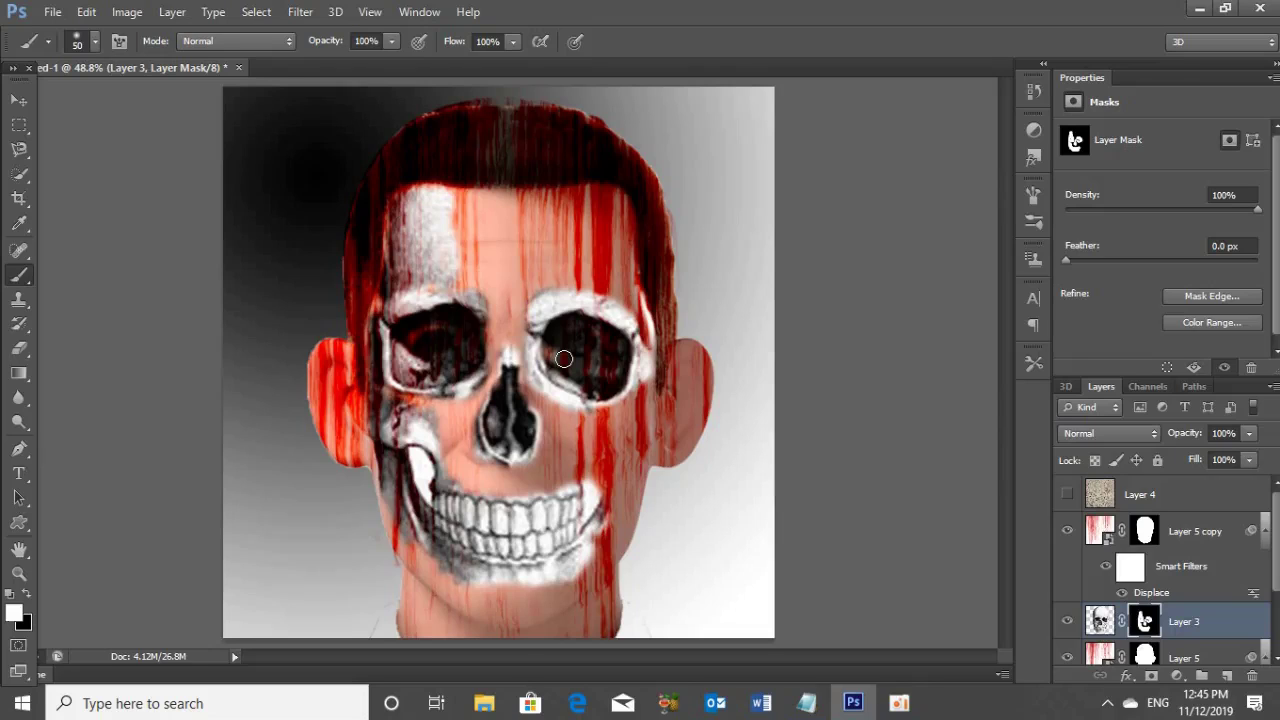
Add a Curves adjustment clipped to Layer 3 to darken the skull and raise its contrast.
click(1179, 677)
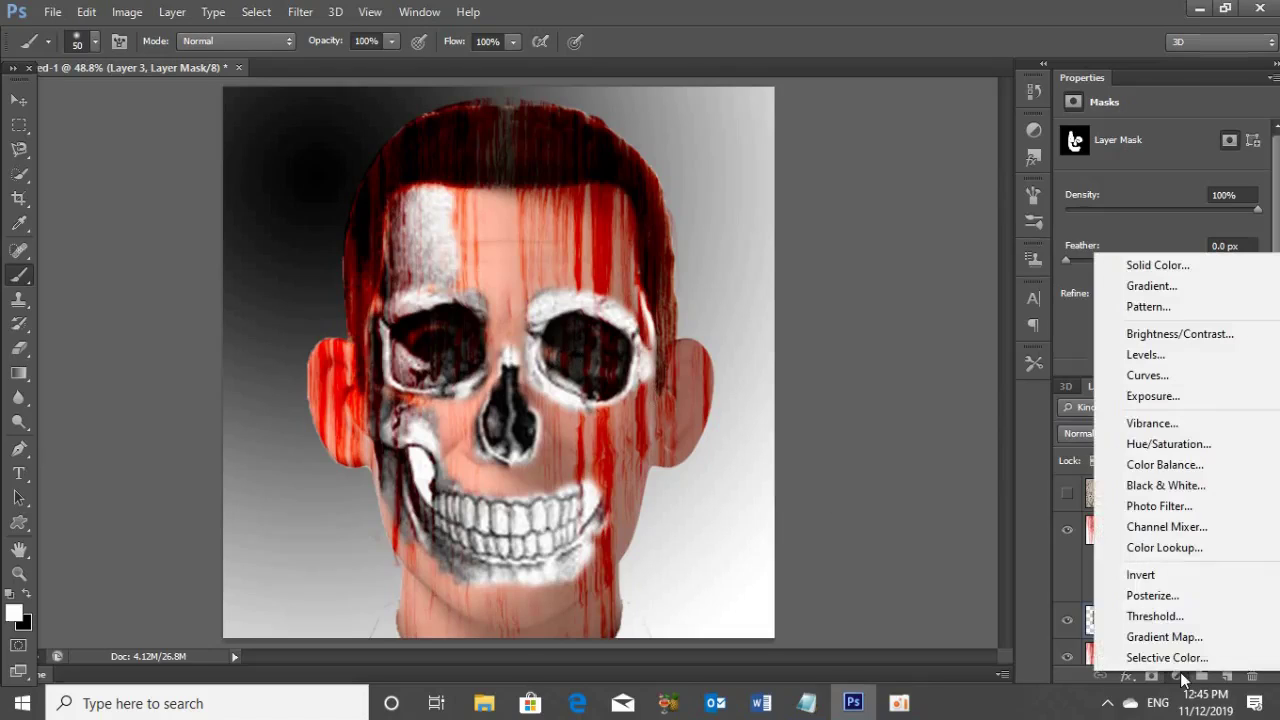
click(1162, 376)
click(1141, 368)
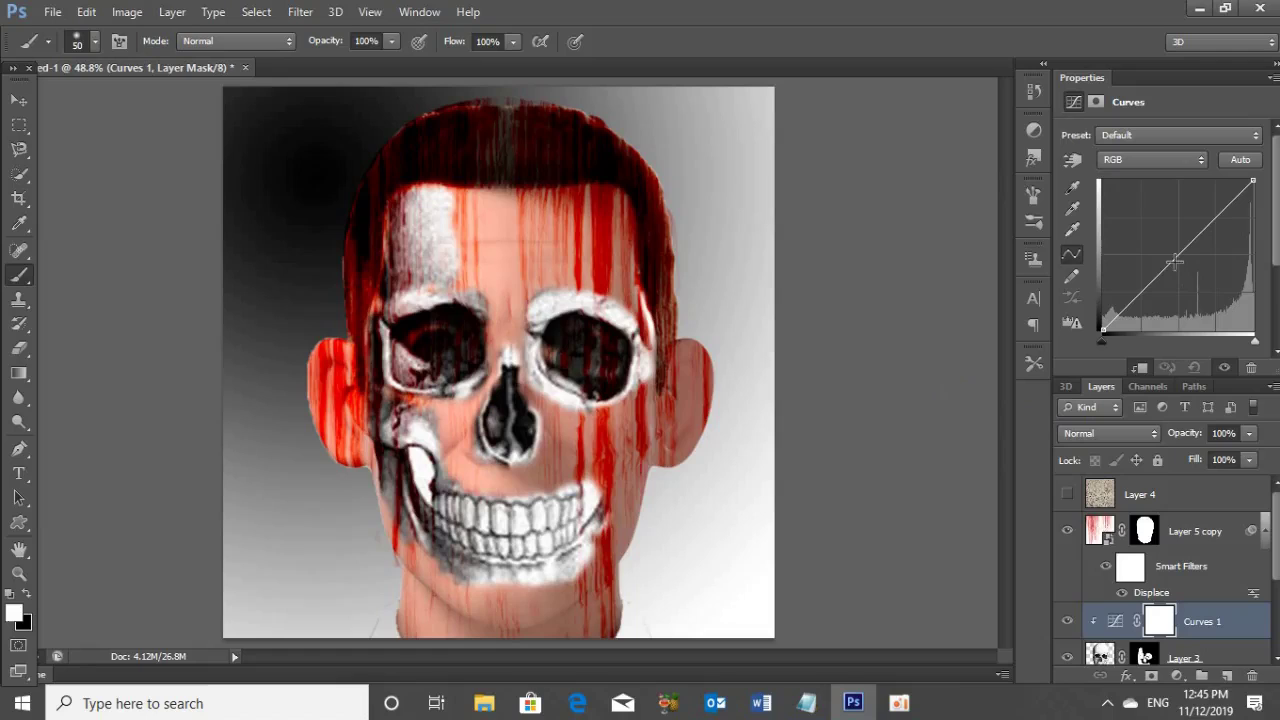
drag(1171, 258, 1183, 290)
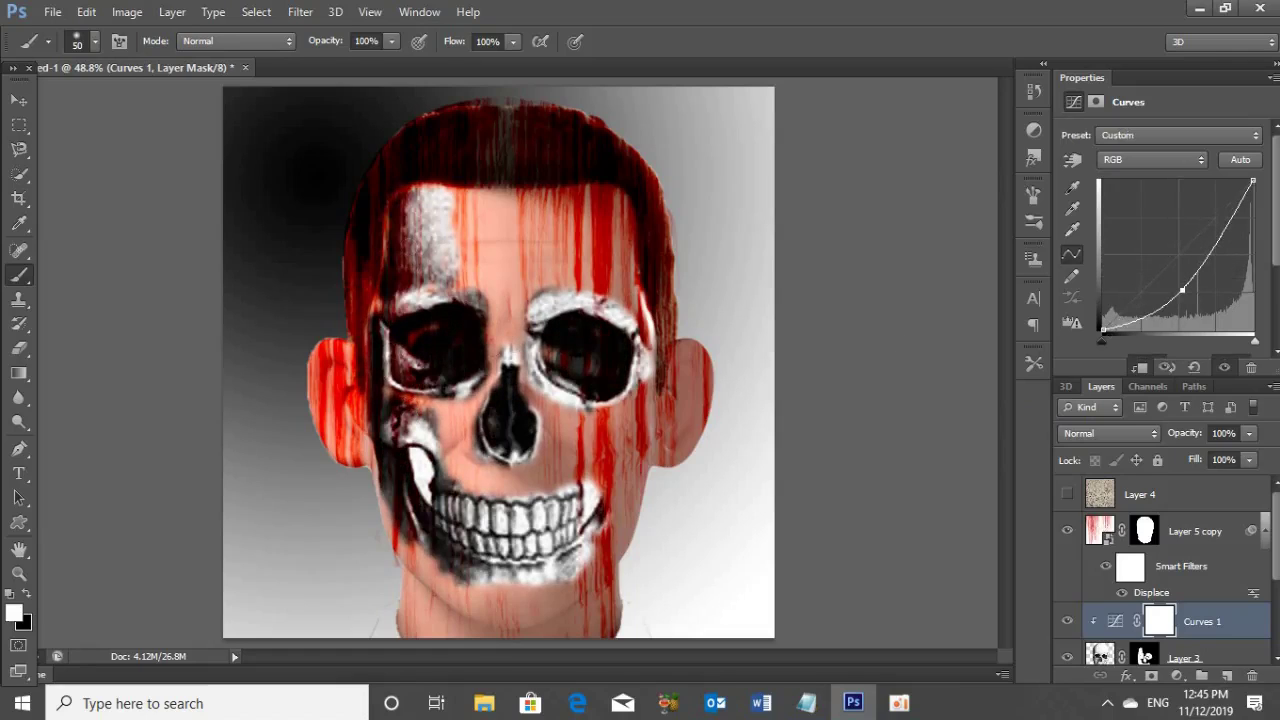
drag(1224, 231, 1215, 231)
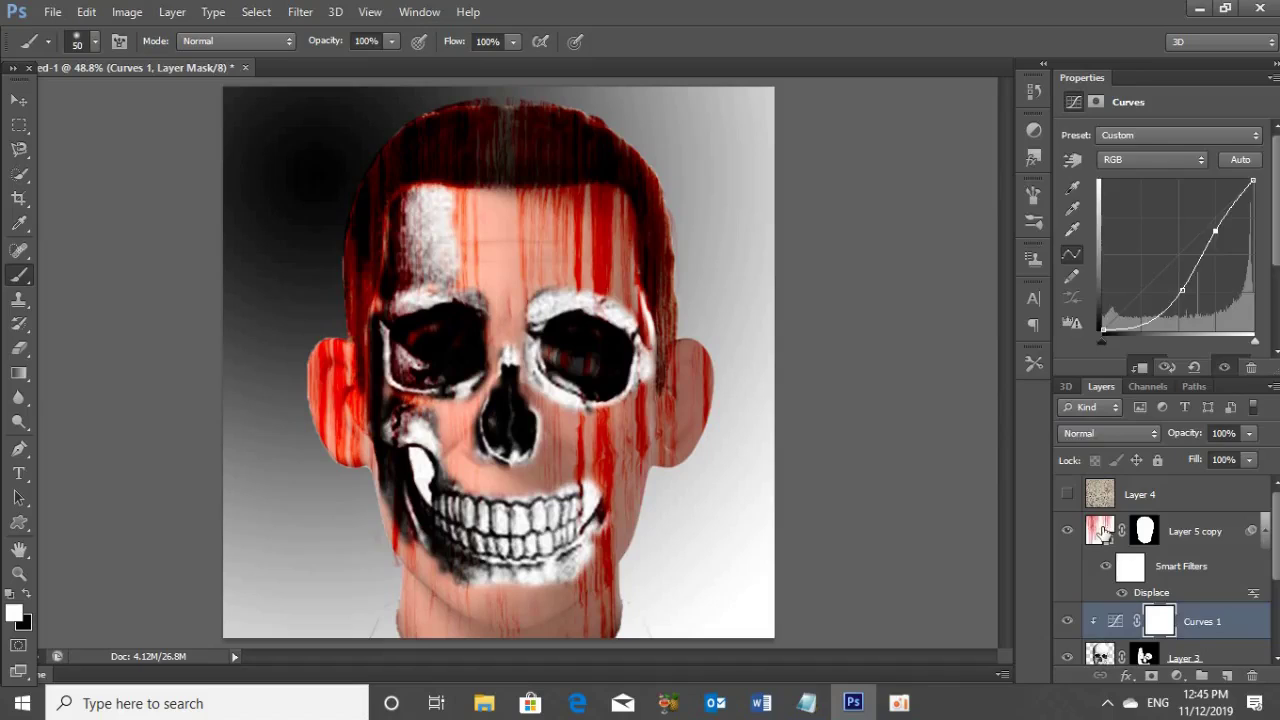
Add a second Curves layer above Layer 5 copy with an S-shaped contrast curve.
click(1100, 532)
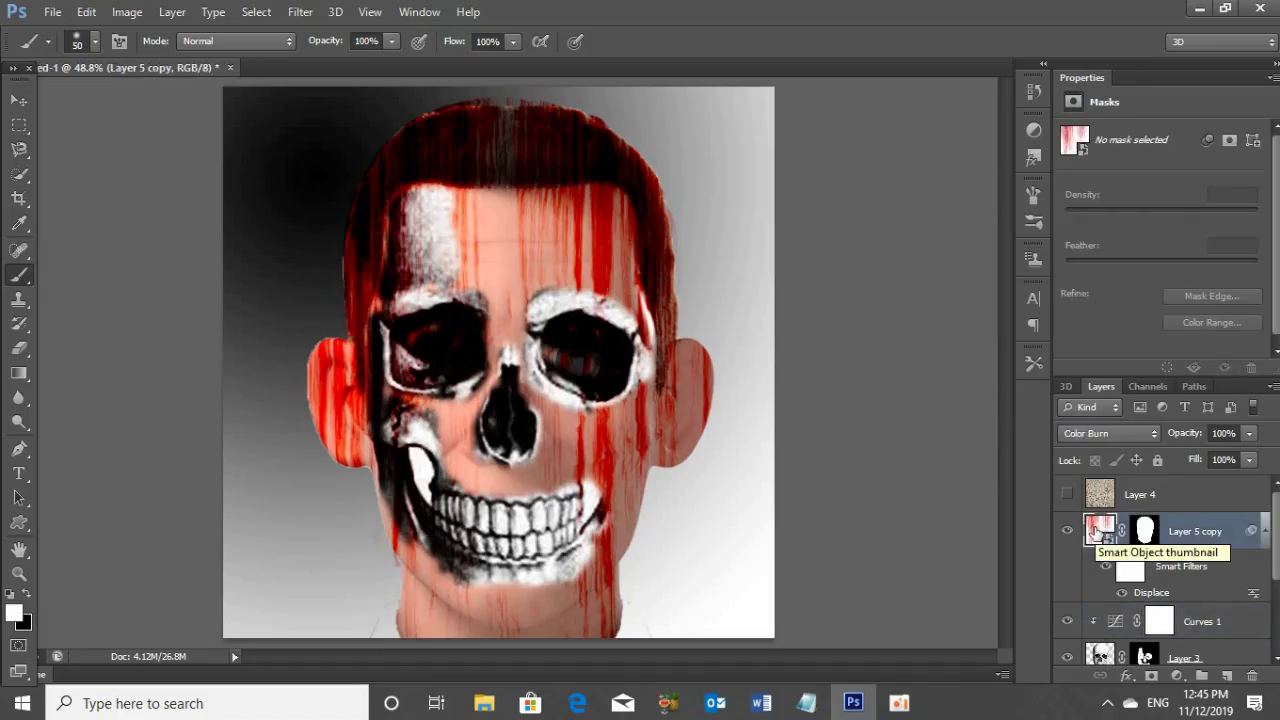
click(1177, 678)
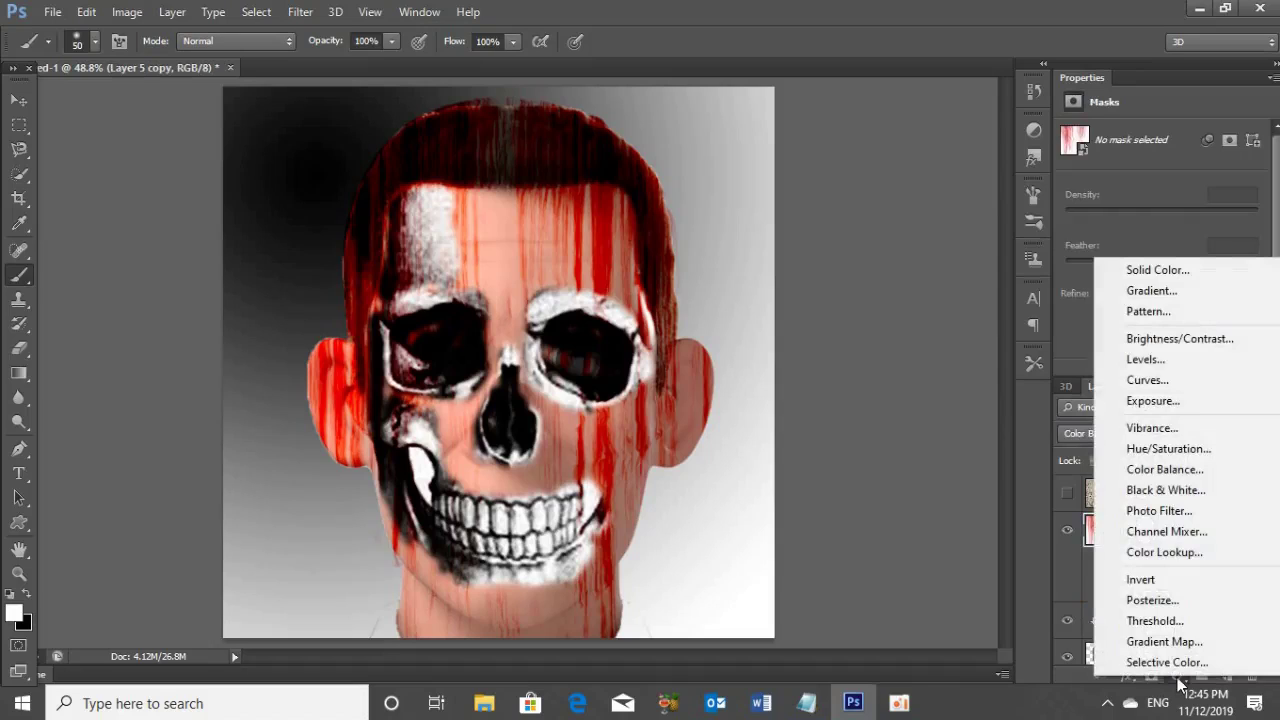
click(1150, 380)
click(1136, 297)
drag(1136, 297, 1144, 302)
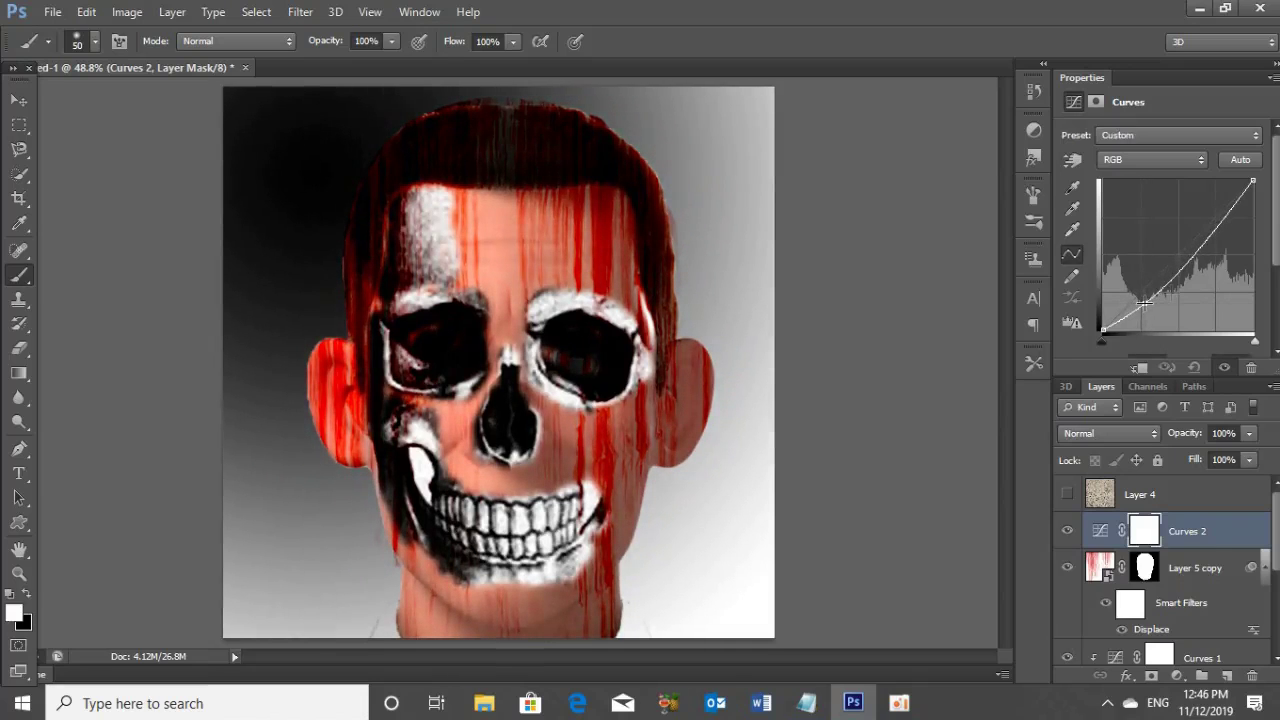
drag(1222, 240, 1203, 212)
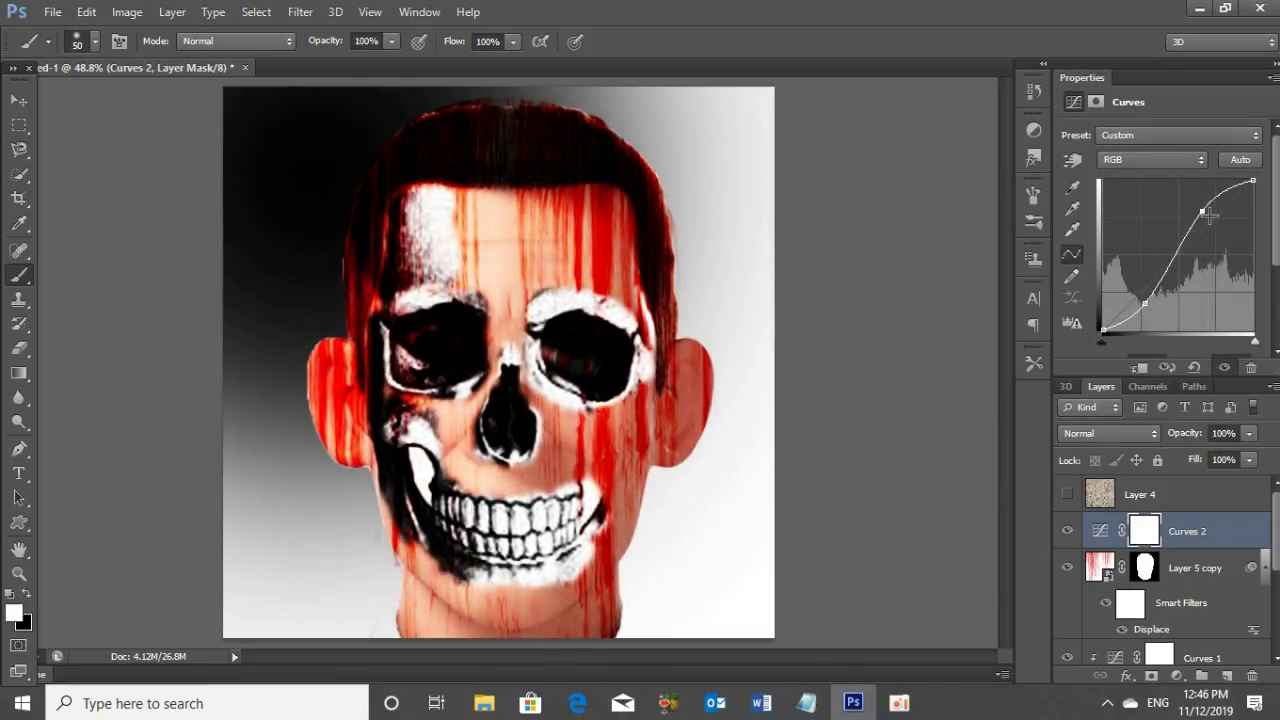
click(417, 12)
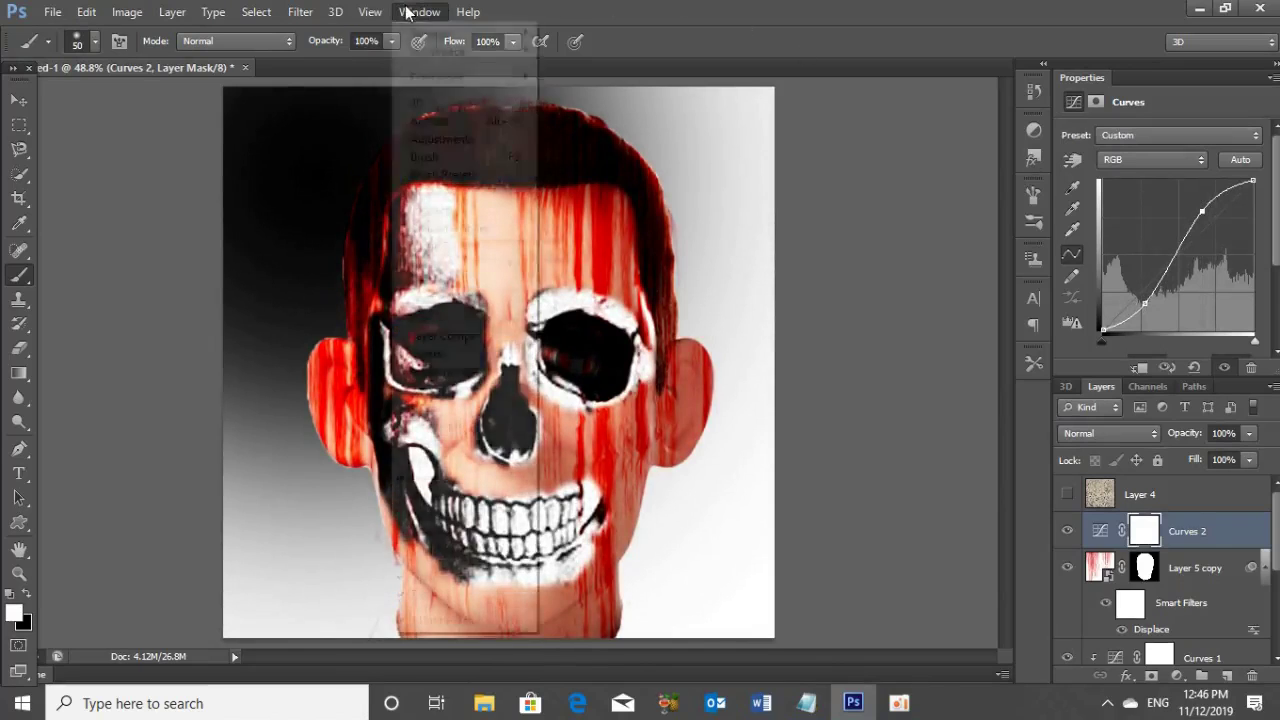
click(441, 139)
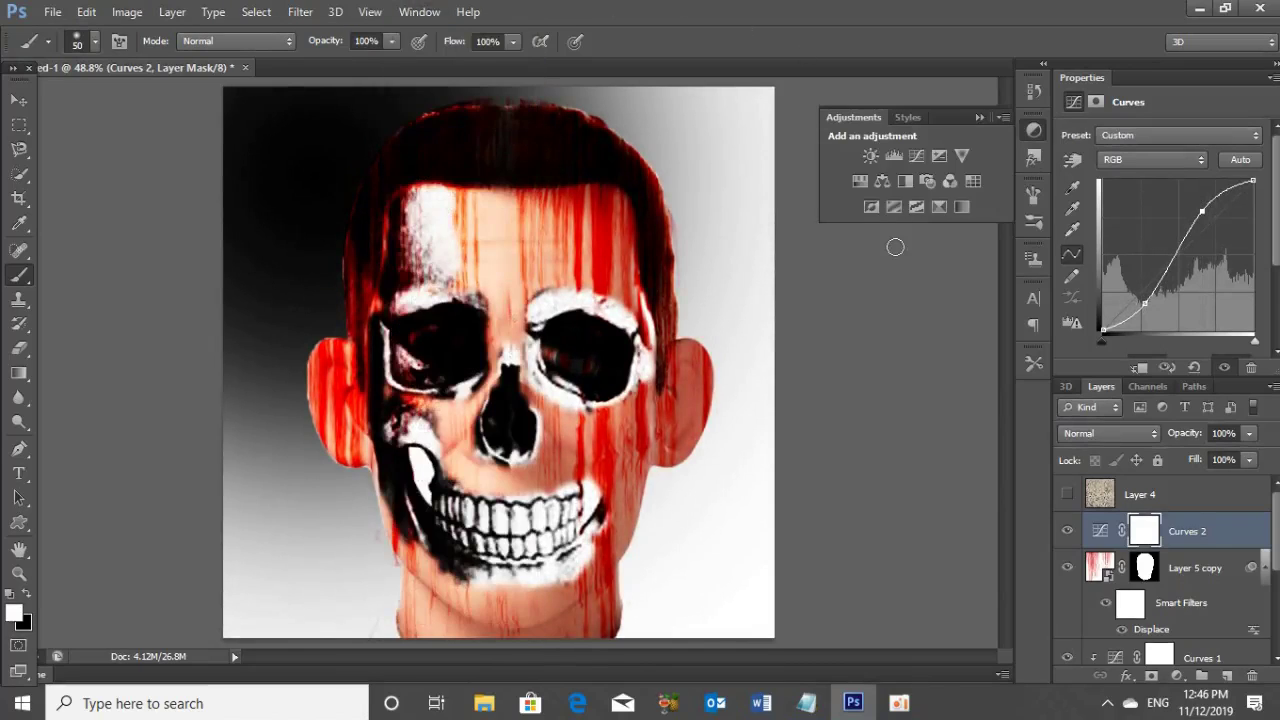
Add a colorized Hue/Saturation layer with Hue 34 and Saturation 38.
click(858, 181)
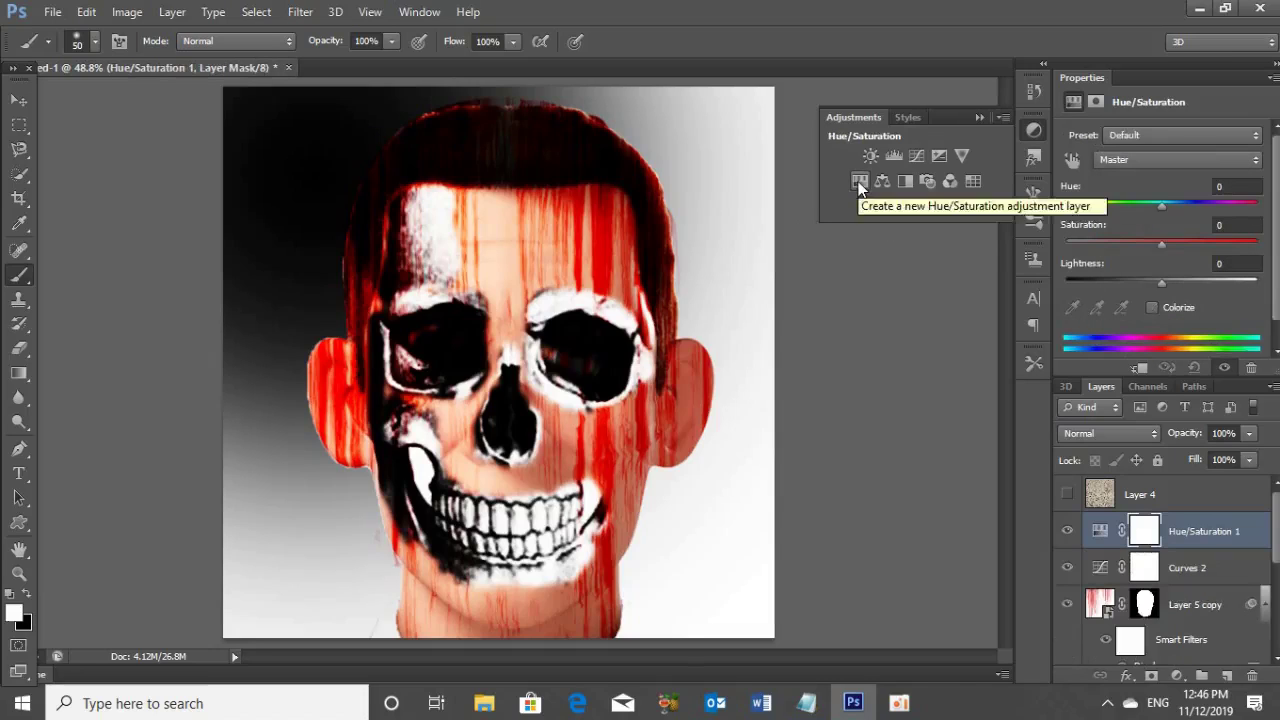
click(1152, 308)
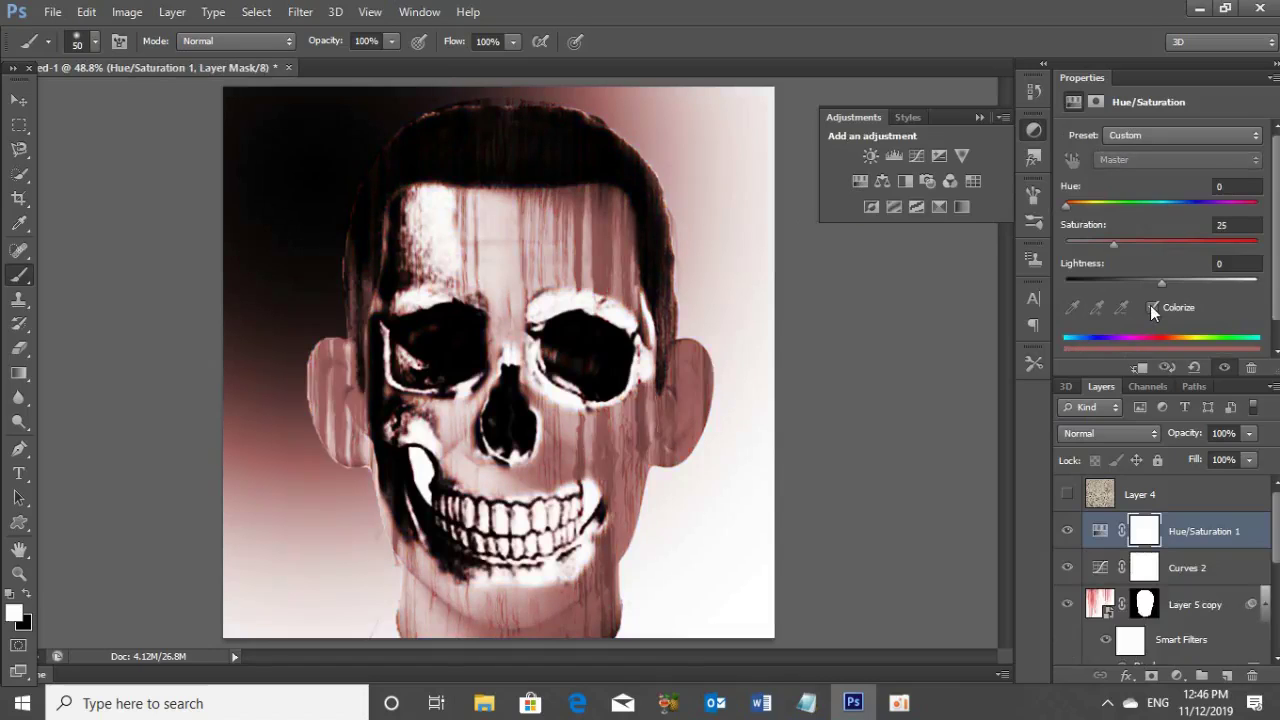
click(1196, 189)
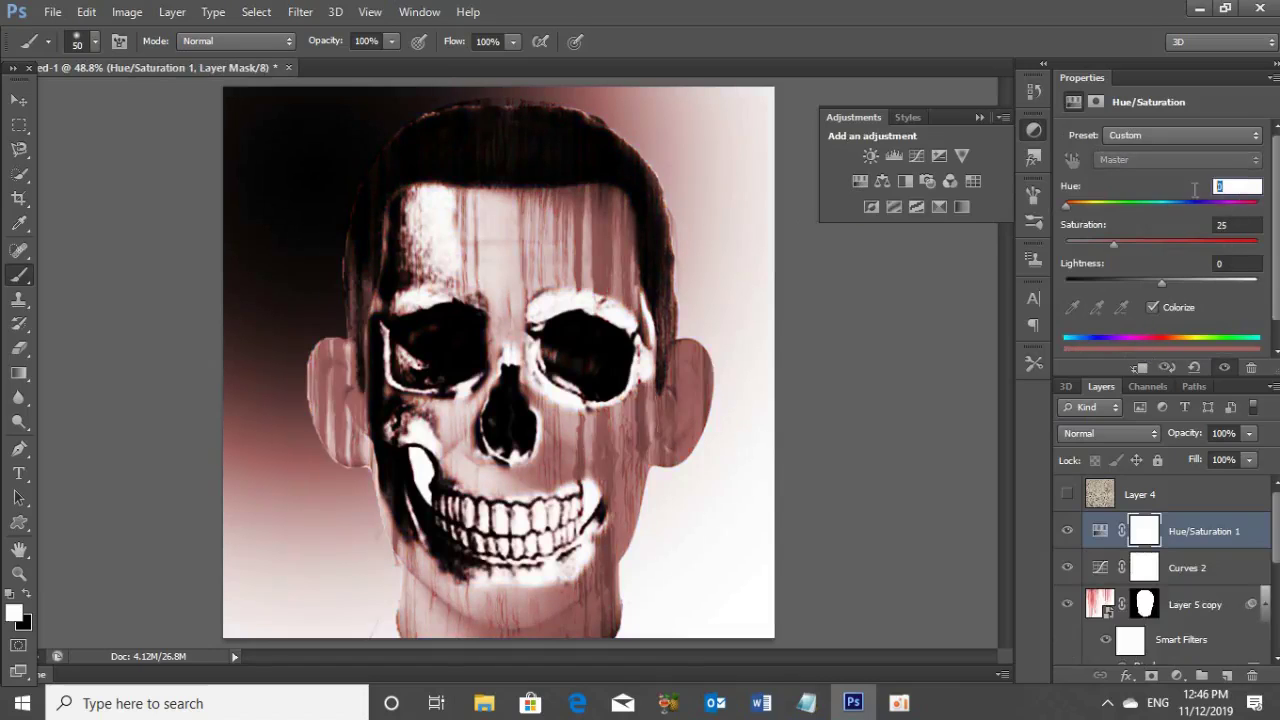
text(+3)
text(4)
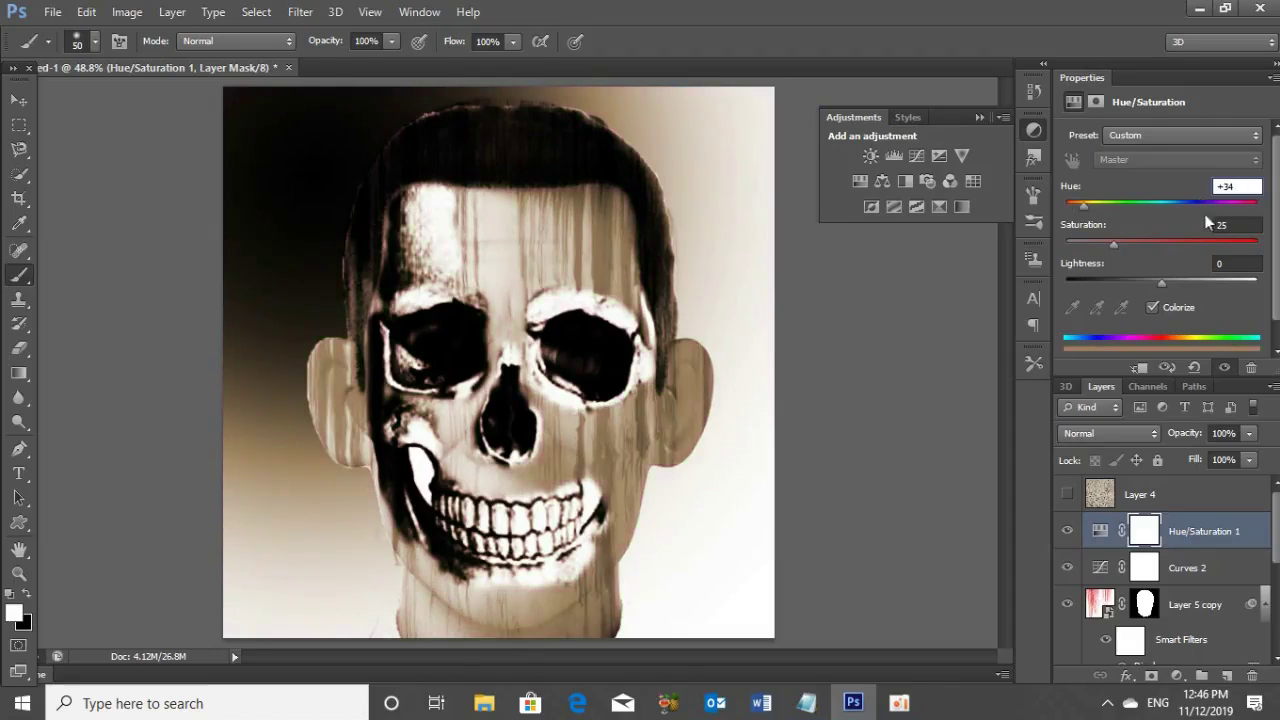
click(1232, 224)
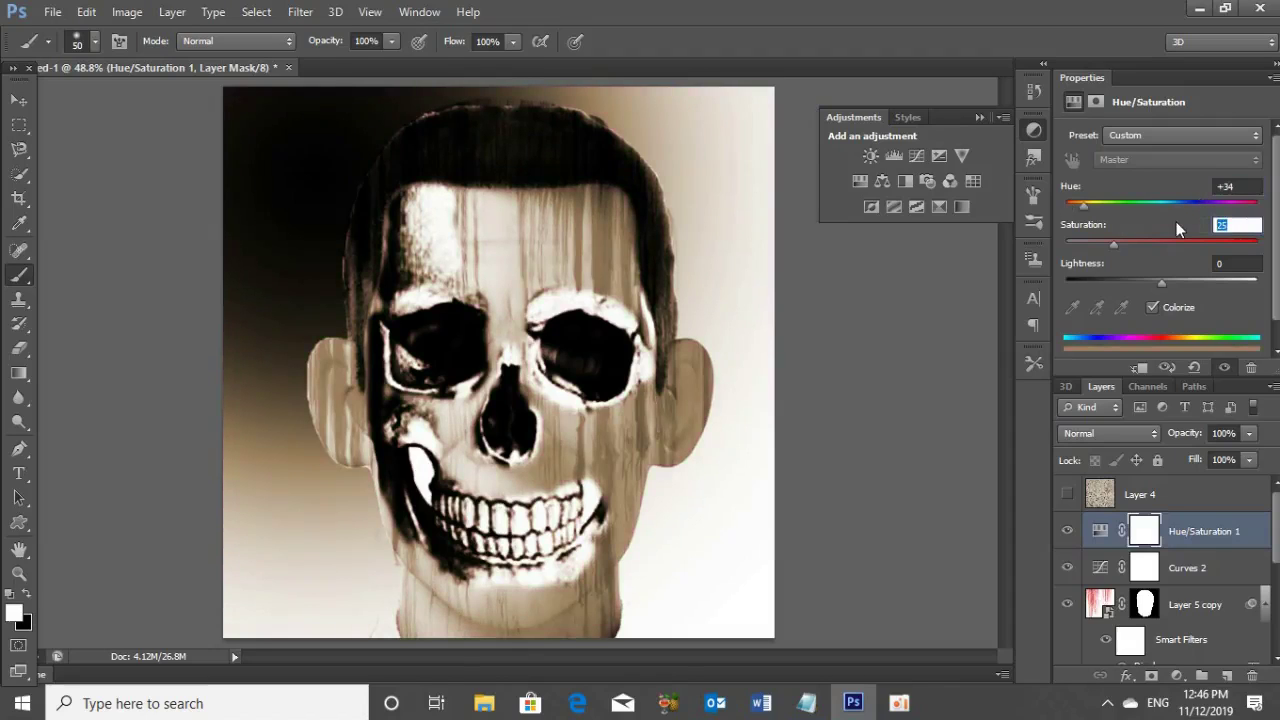
text(38)
click(1034, 130)
Add a Levels adjustment layer with the white input level set to 213.
click(1178, 676)
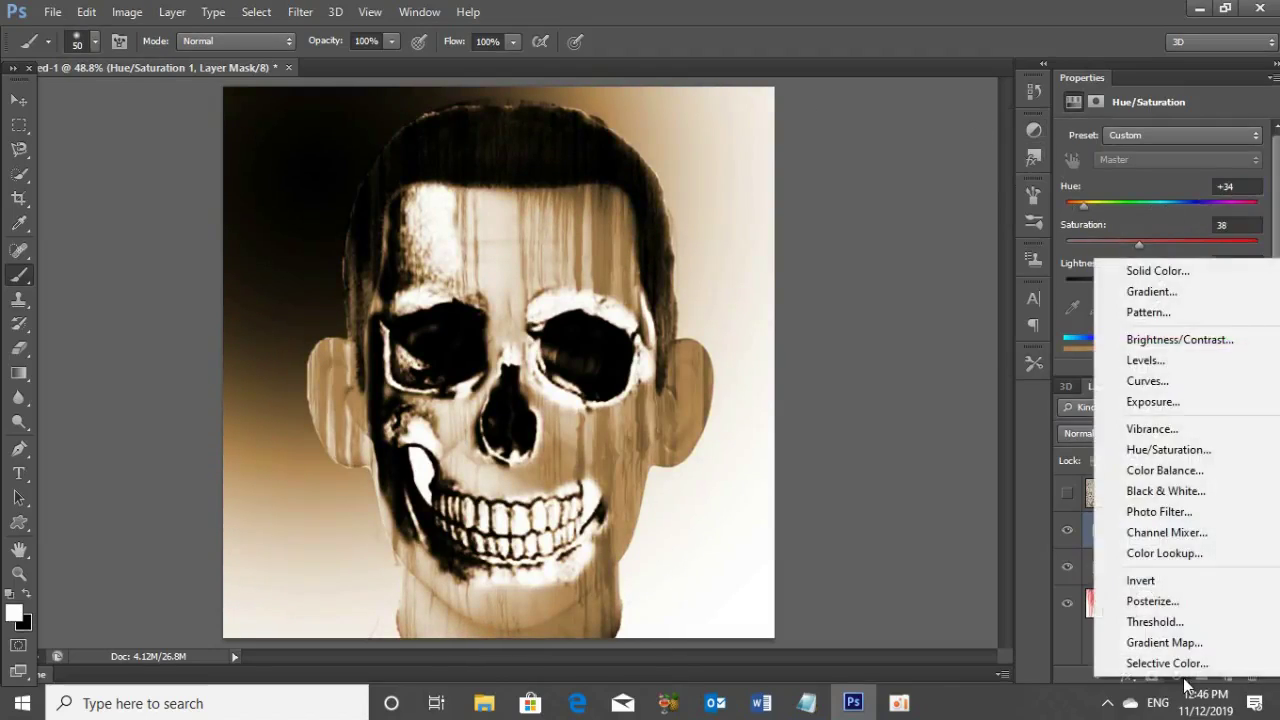
click(1140, 360)
click(1238, 291)
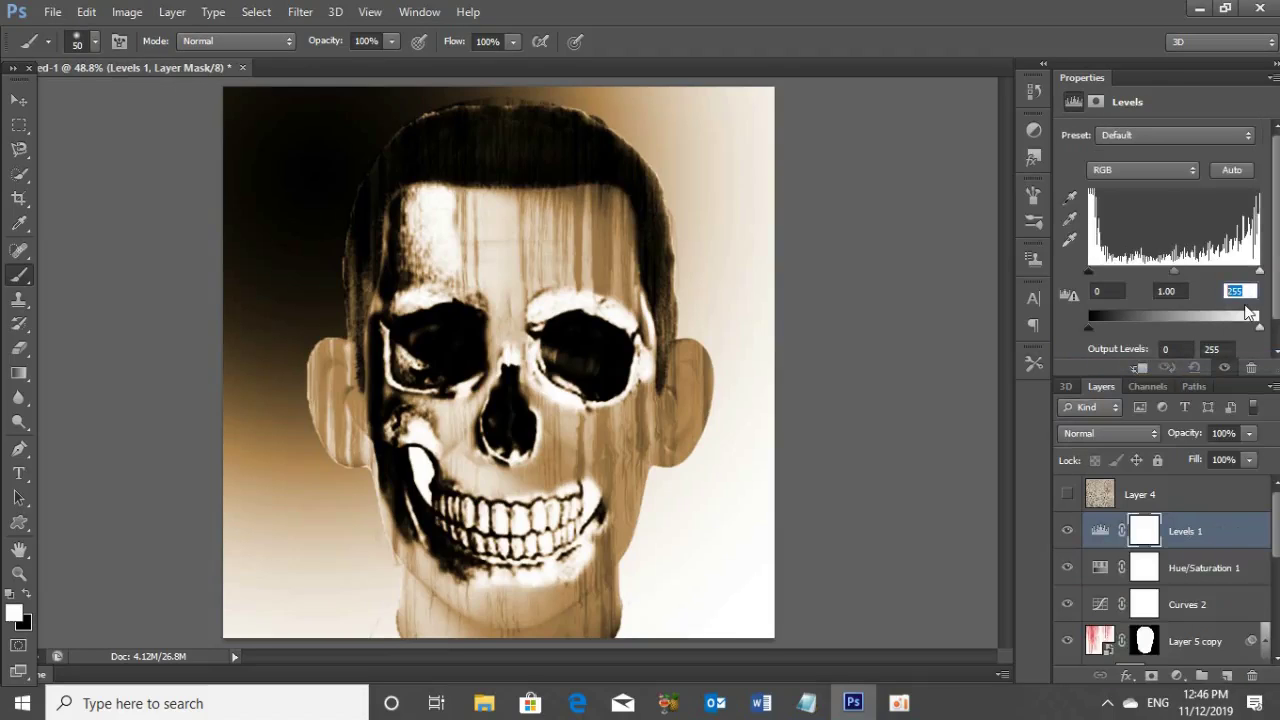
text(213)
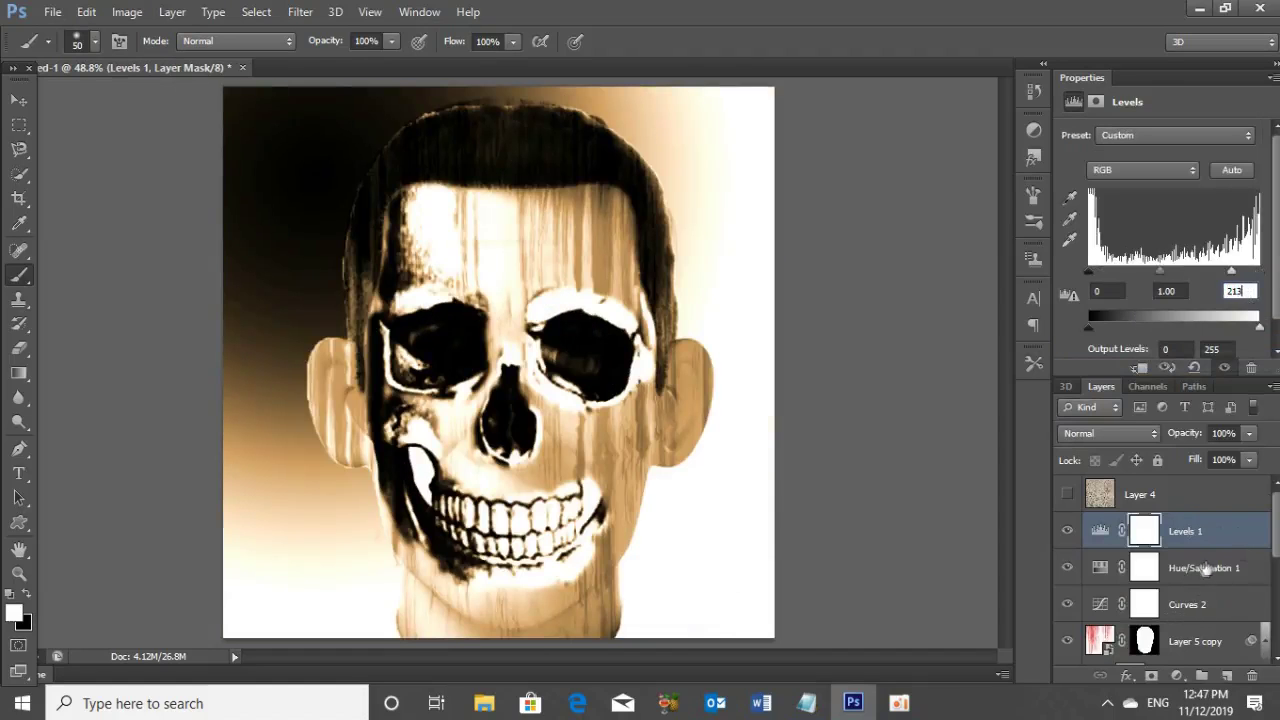
click(1196, 570)
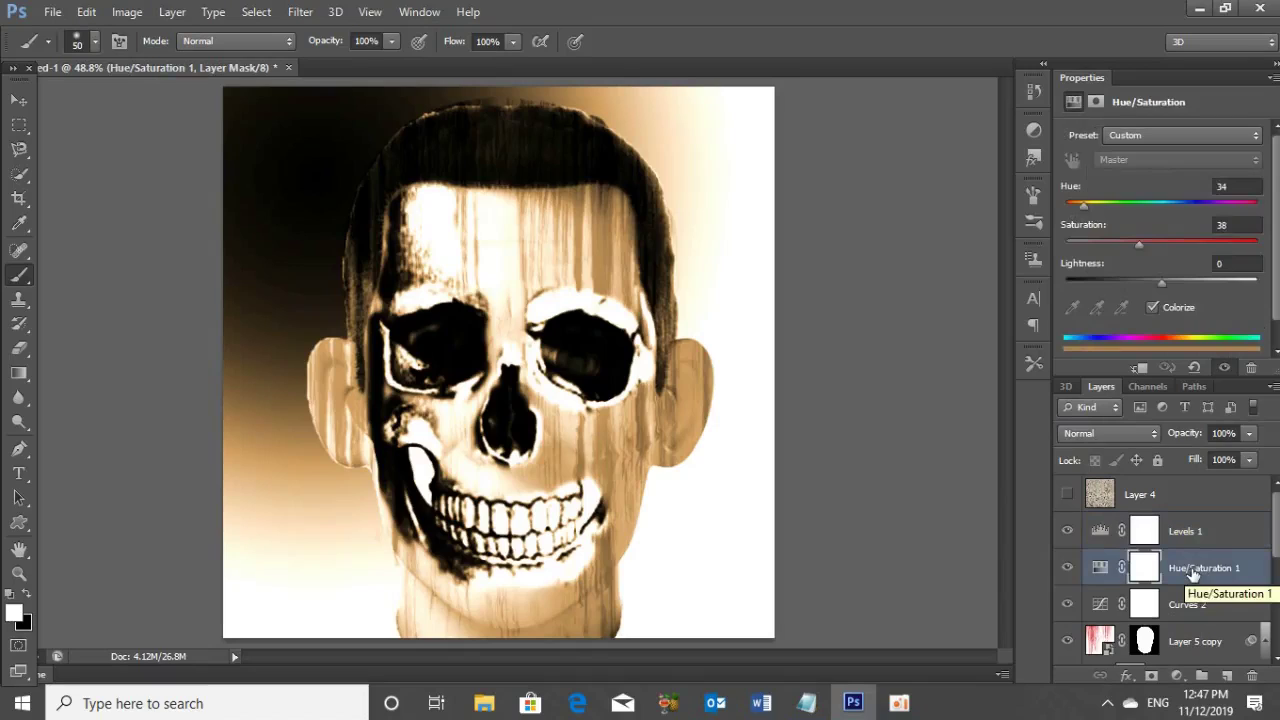
key(x)
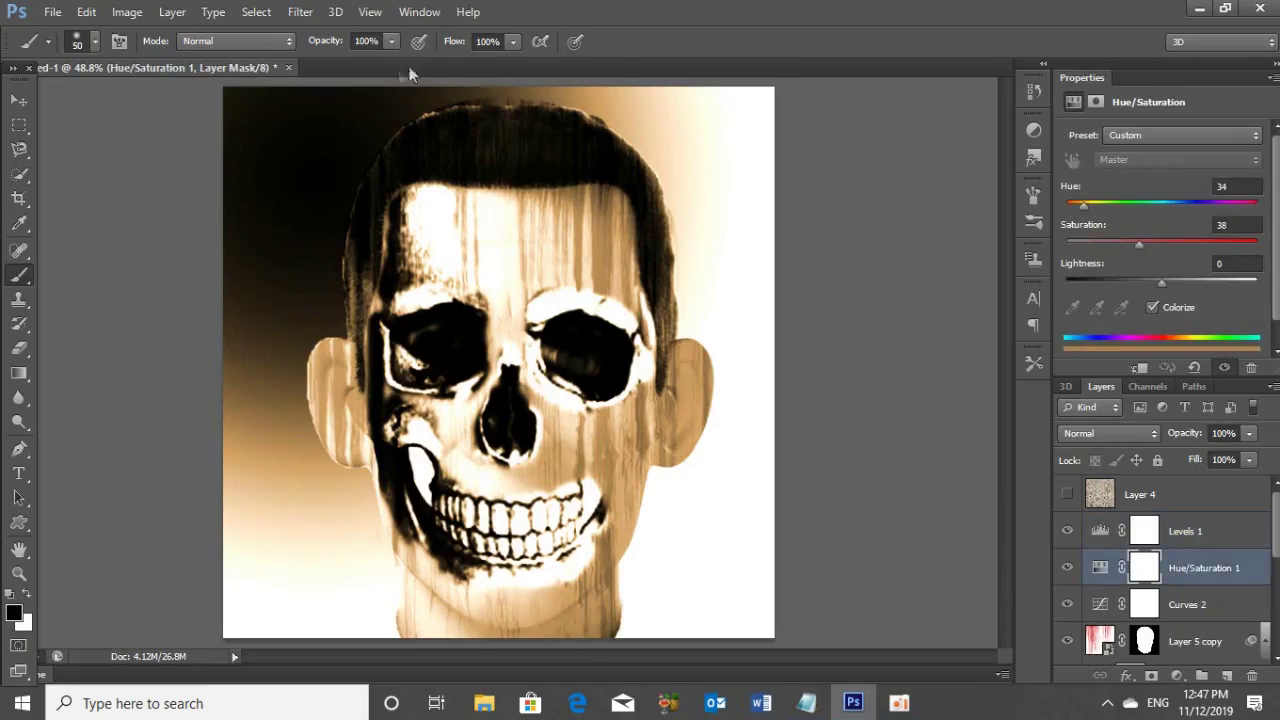
At 30% brush flow, paint red streaks on the forehead, right cheek and jaw through the Hue/Saturation mask.
click(490, 40)
text(30)
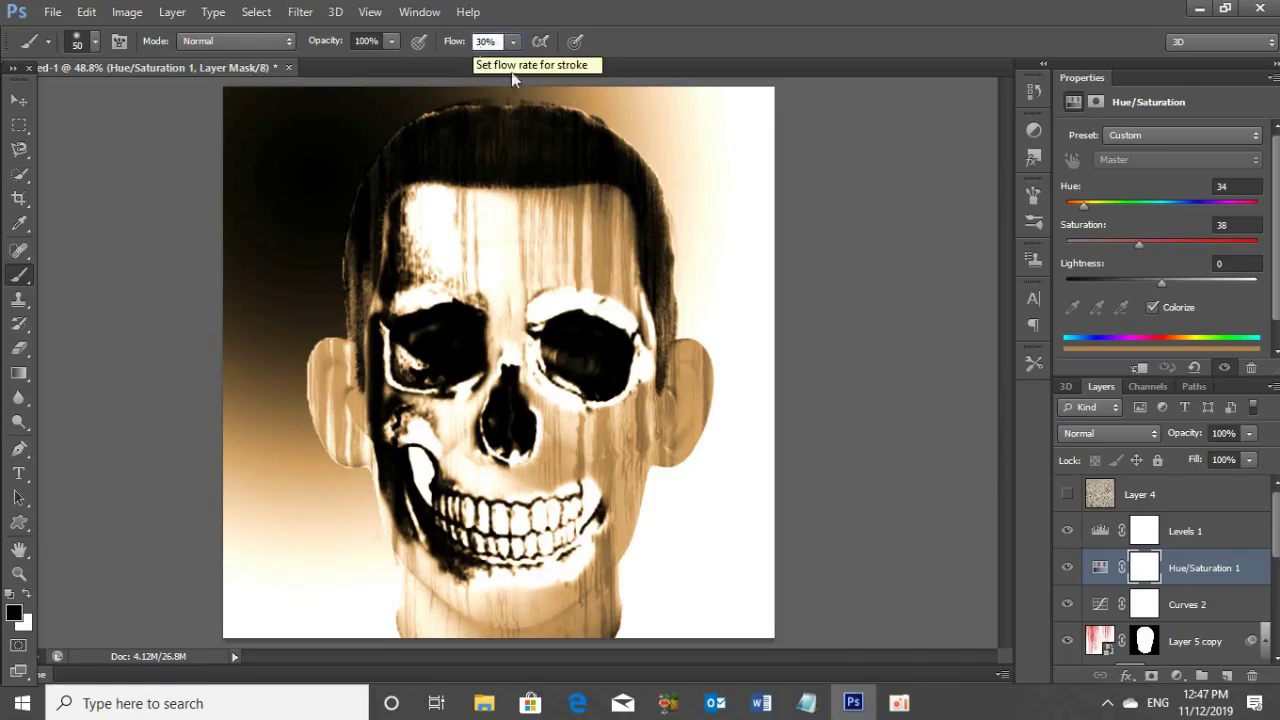
drag(576, 192, 576, 265)
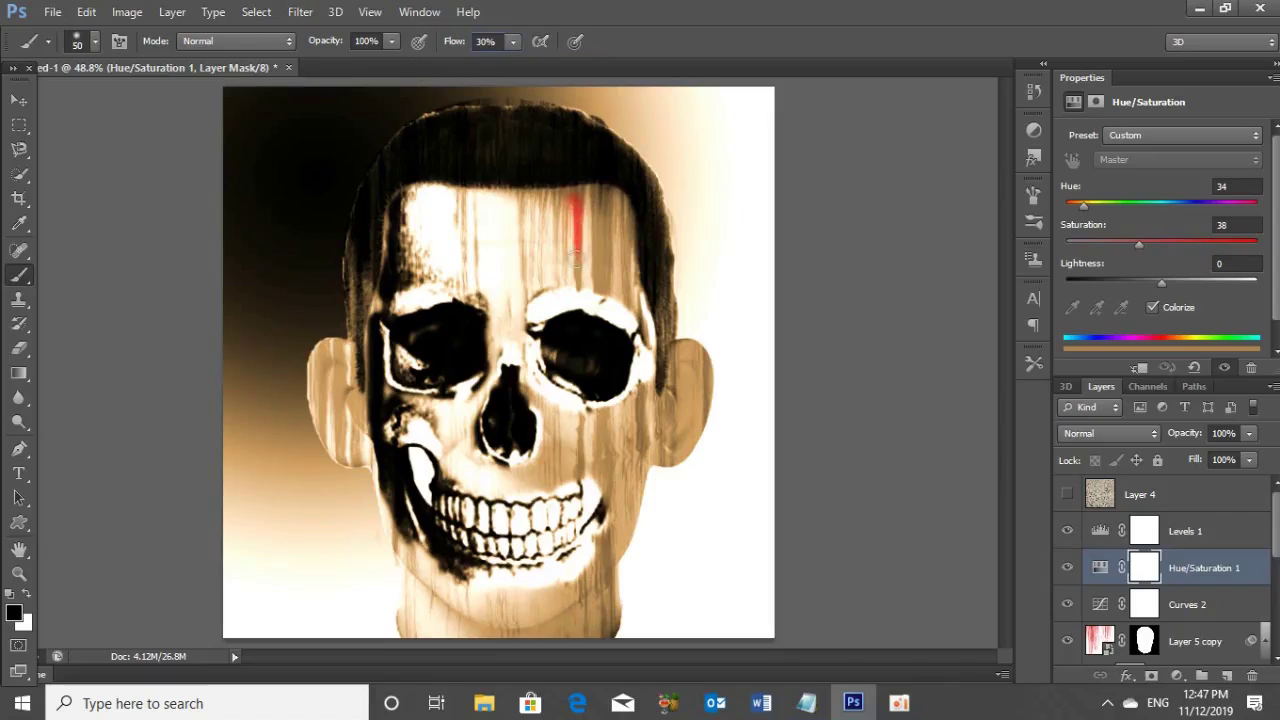
mouse_move(550, 188)
mouse_down()
mouse_move(548, 245)
mouse_move(516, 290)
mouse_up()
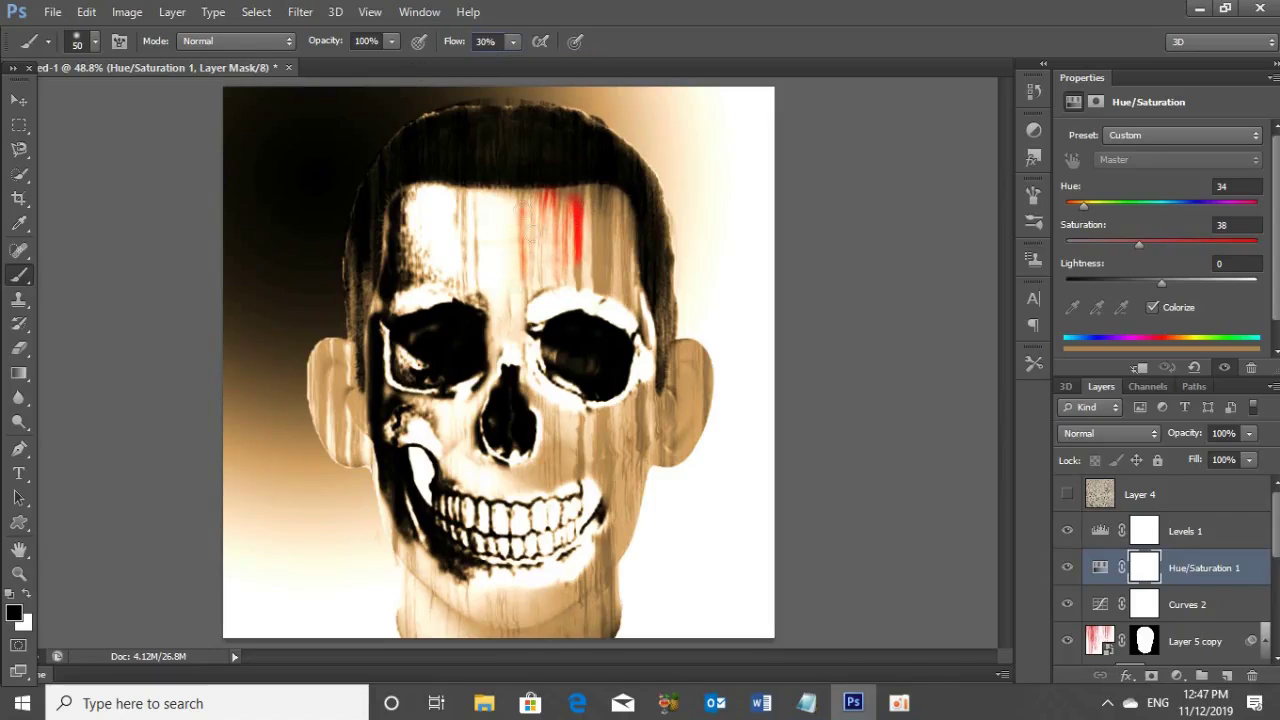
drag(600, 217, 640, 335)
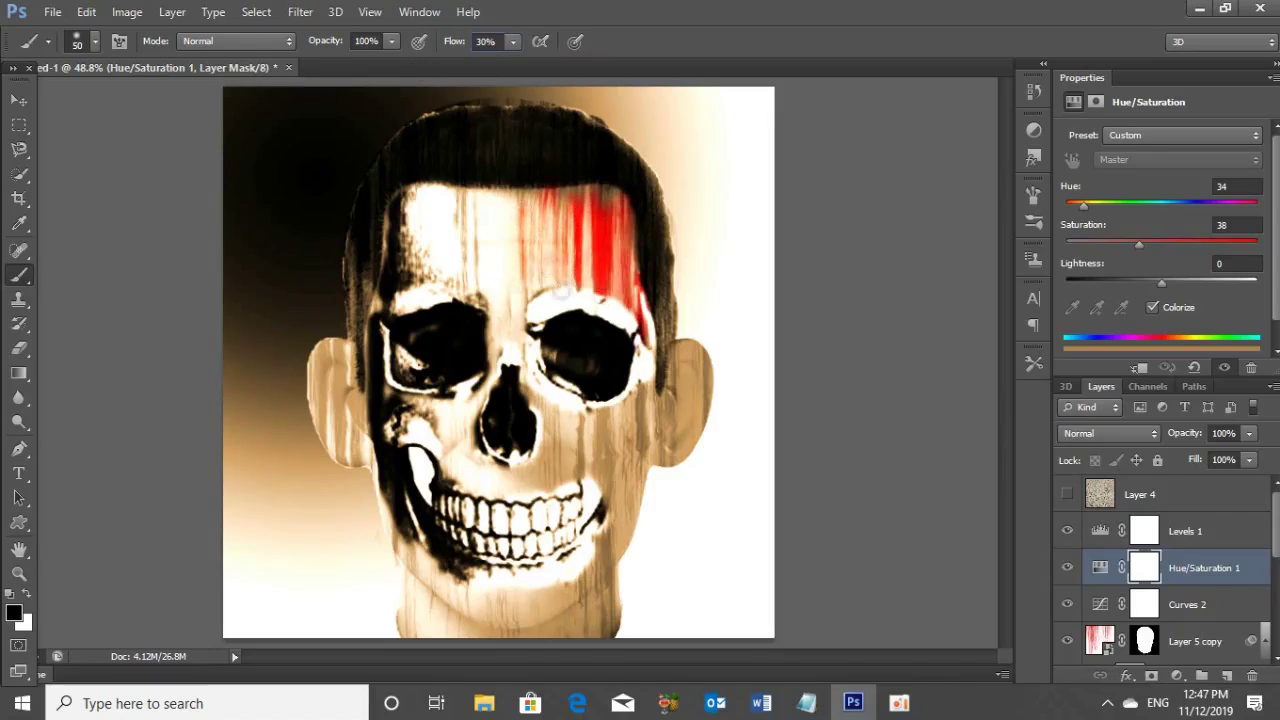
drag(640, 385, 560, 480)
drag(642, 415, 600, 540)
drag(628, 498, 600, 585)
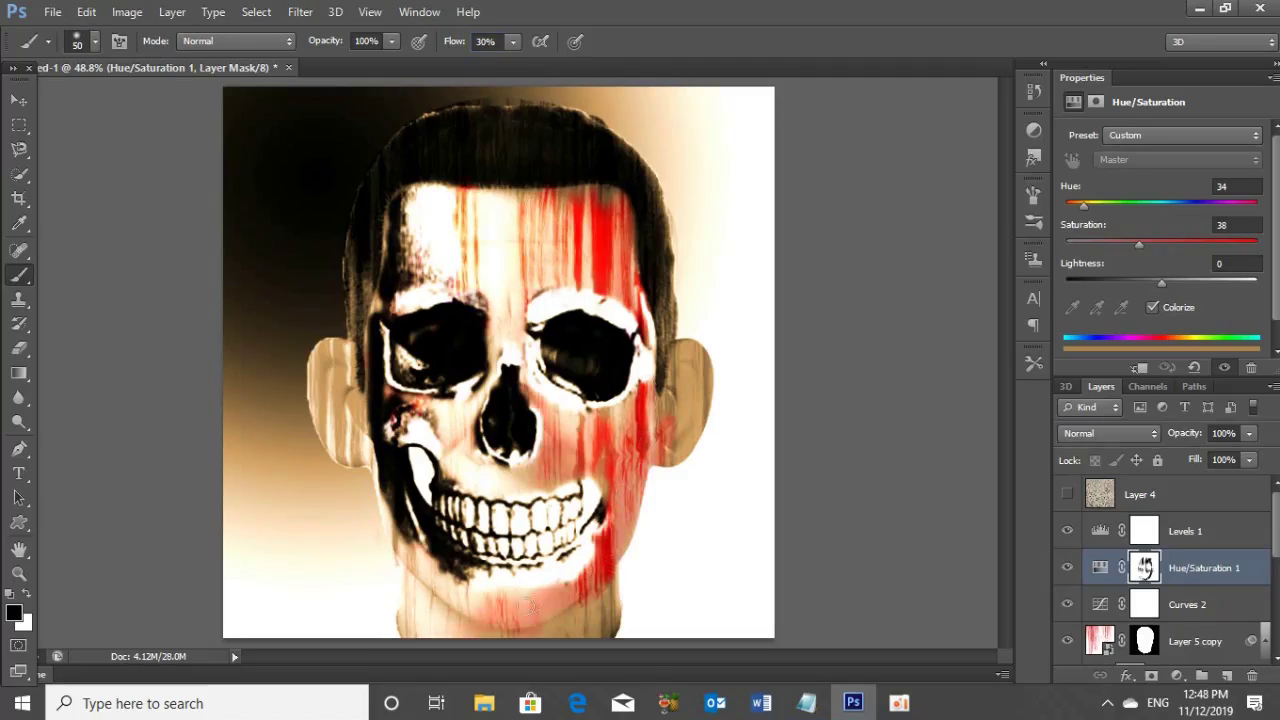
key(x)
key(alt+bracketright)
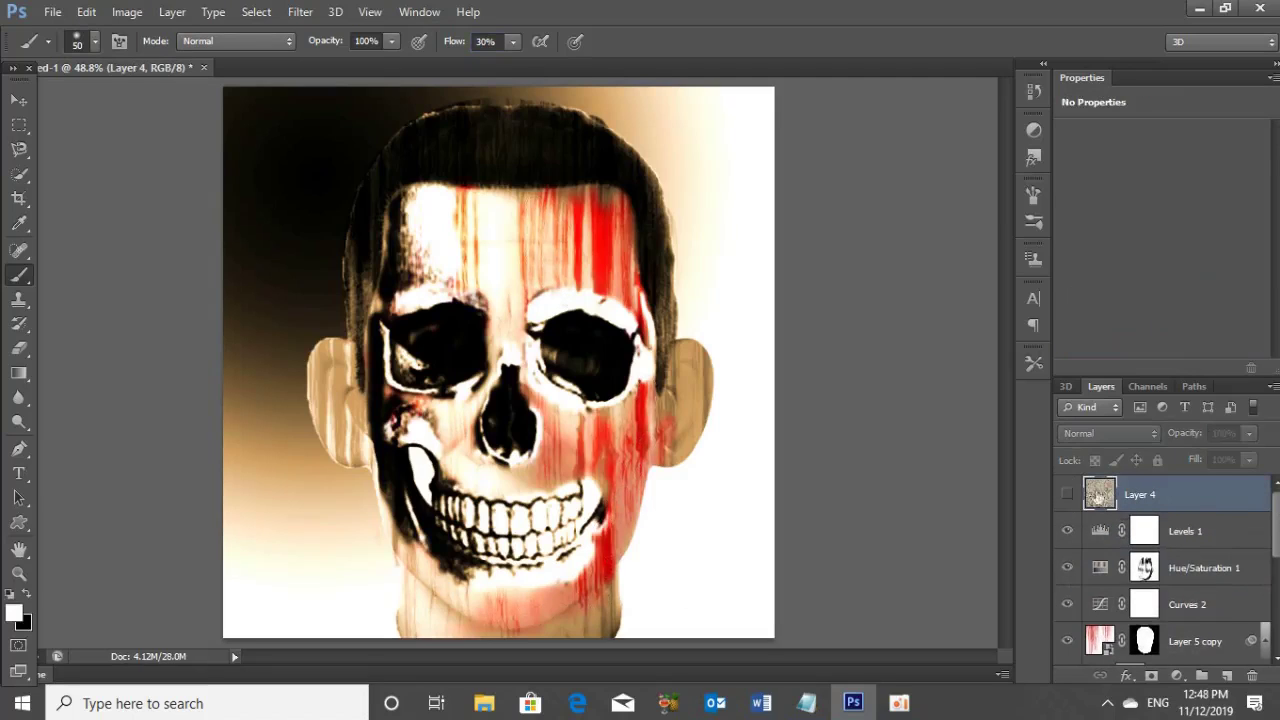
Show Layer 4 in Linear Burn mode with a black mask hiding the texture.
click(1067, 495)
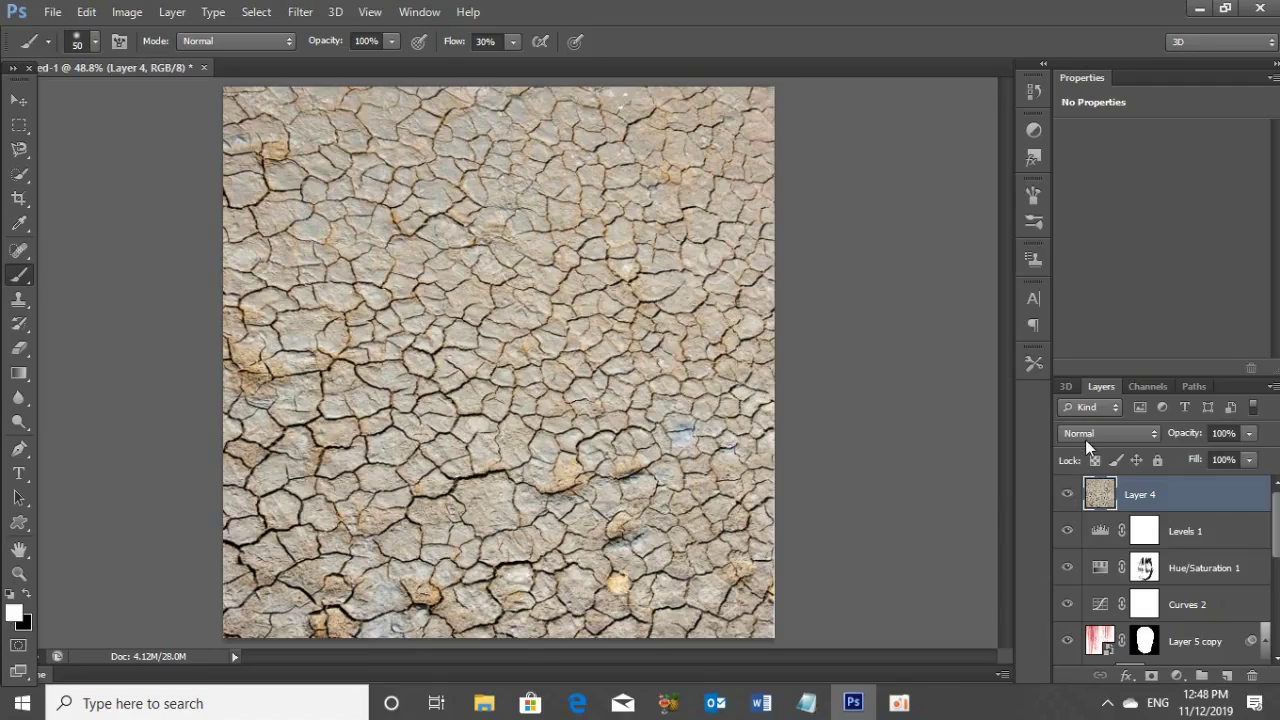
click(1087, 447)
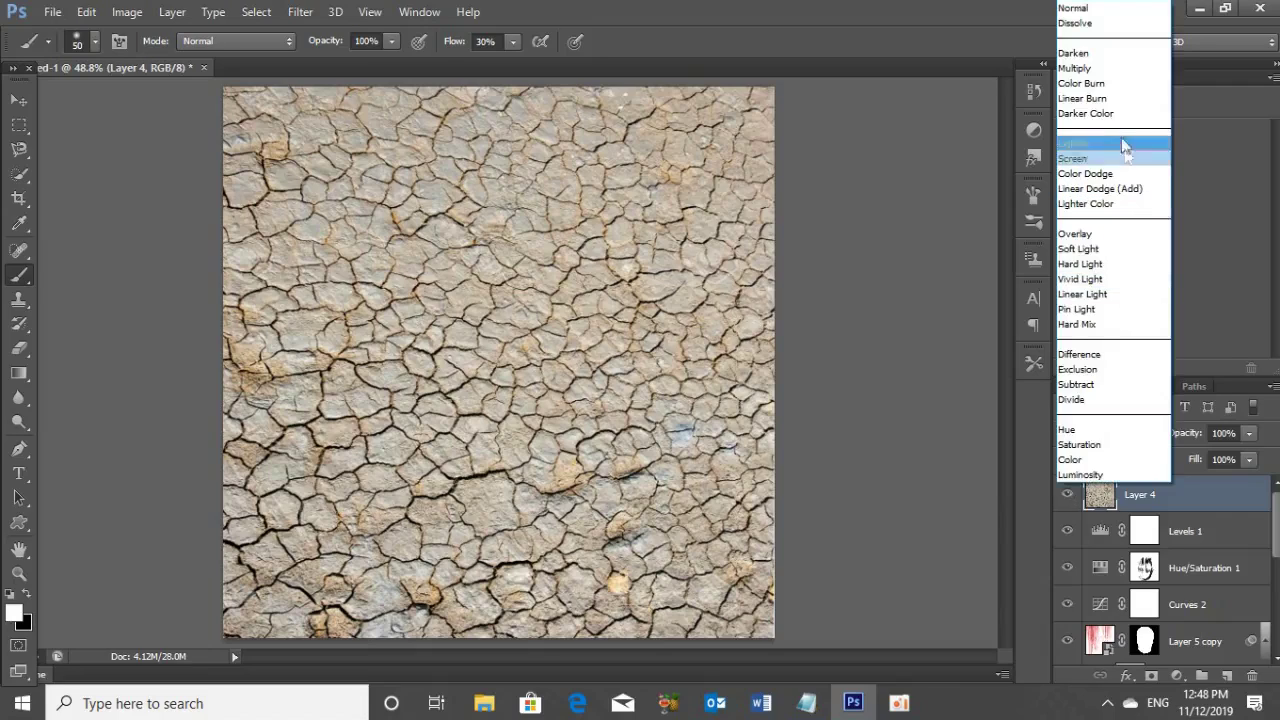
click(1112, 100)
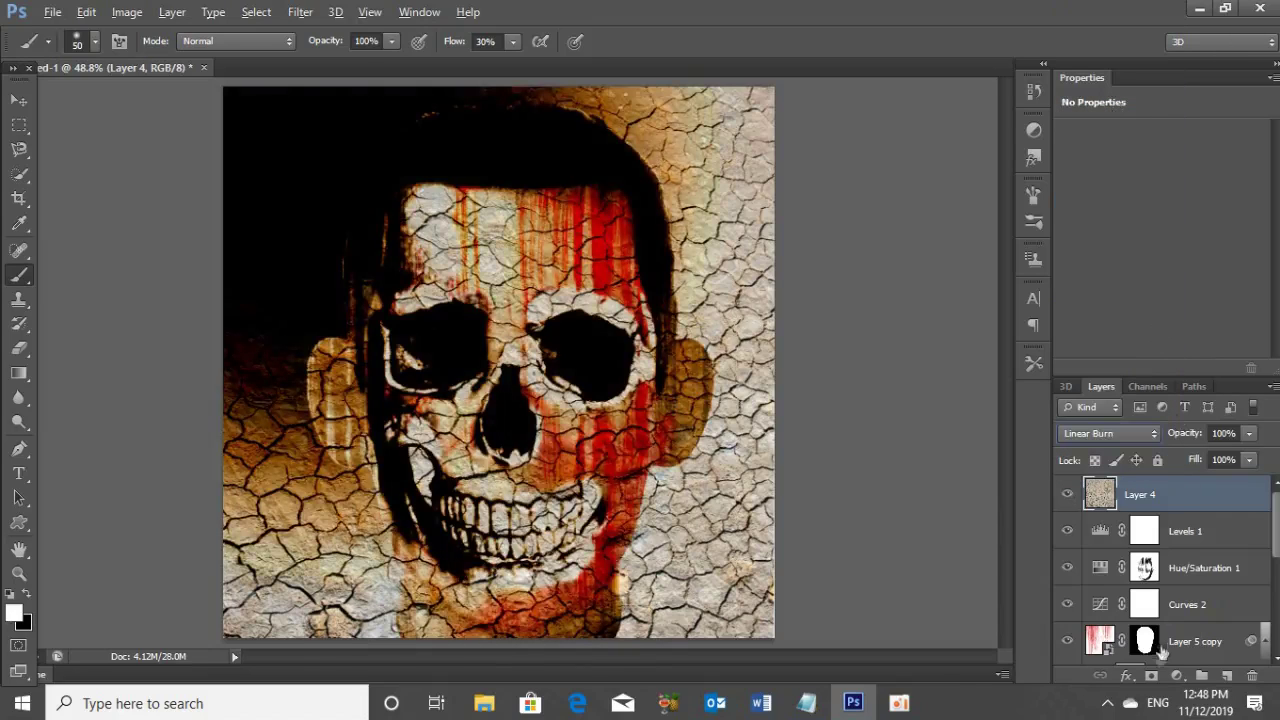
alt+click(1151, 680)
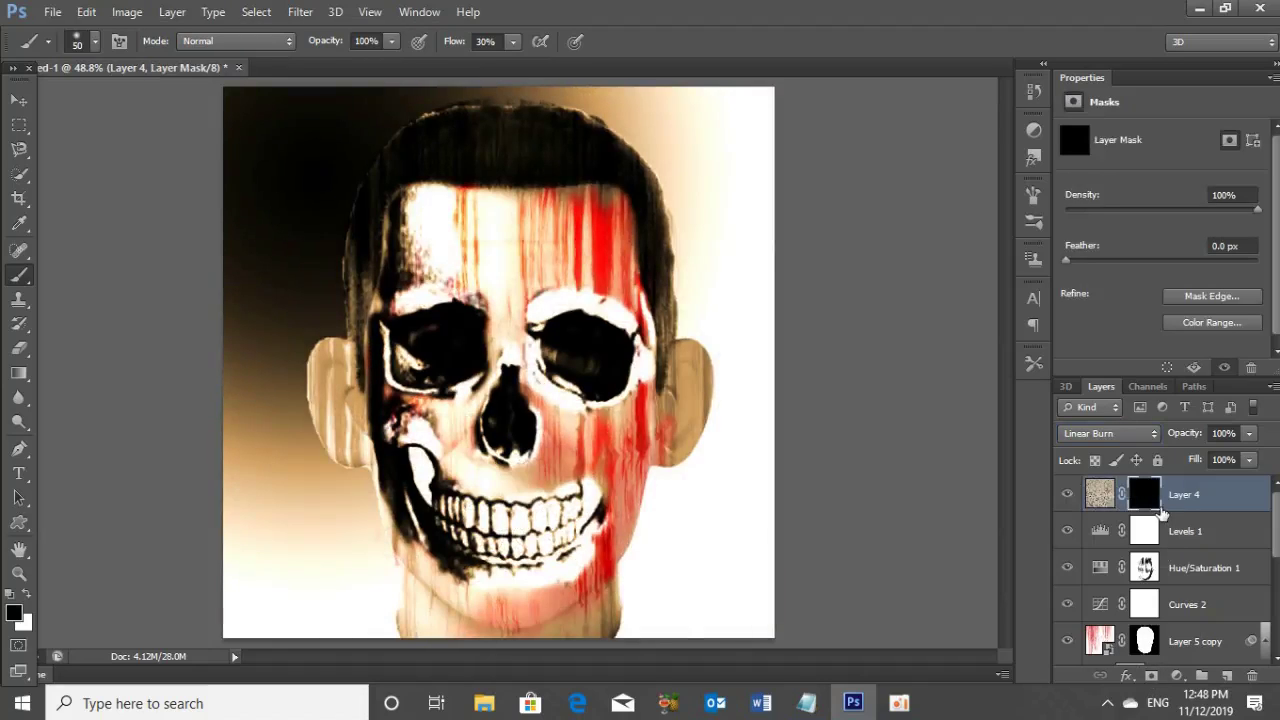
key(x)
Paint white on Layer 4's mask to reveal cracks on the forehead, right cheek and jaw.
mouse_move(549, 228)
mouse_down()
mouse_move(592, 242)
mouse_move(546, 270)
mouse_move(618, 288)
mouse_up()
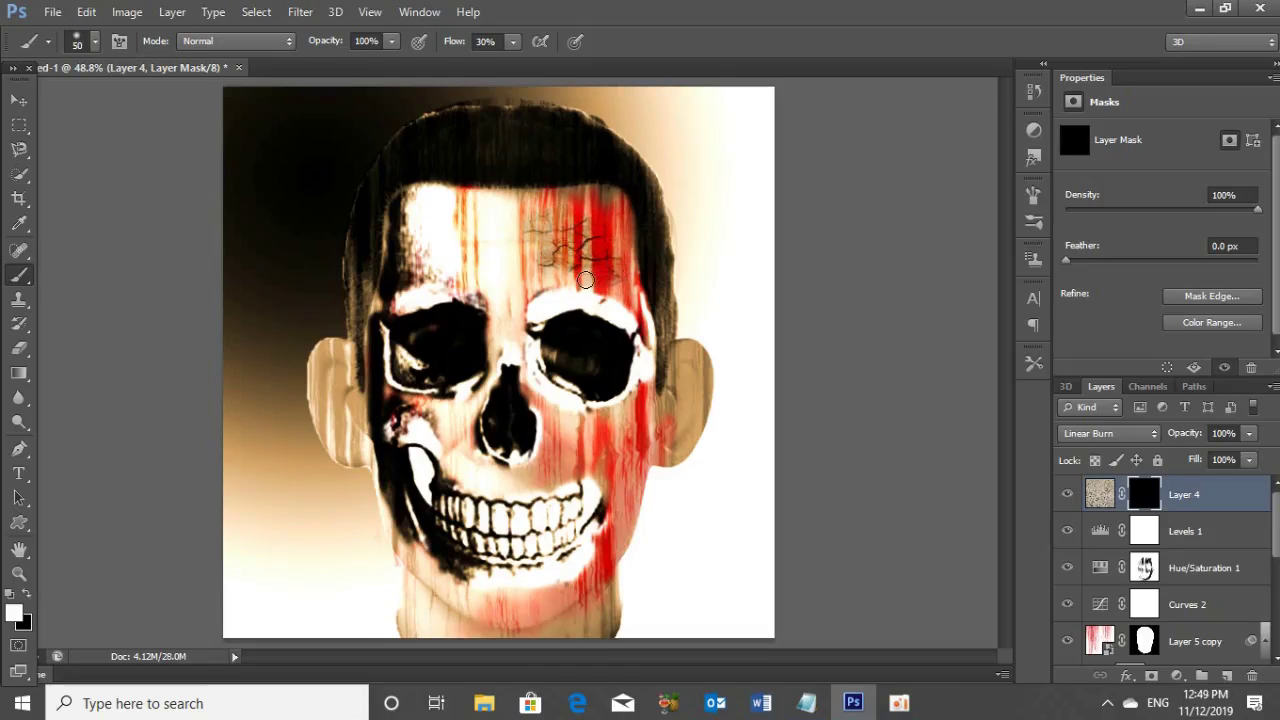
mouse_move(610, 455)
mouse_down()
mouse_move(610, 535)
mouse_move(588, 575)
mouse_move(632, 518)
mouse_up()
mouse_move(618, 434)
mouse_down()
mouse_move(650, 418)
mouse_move(580, 580)
mouse_move(608, 538)
mouse_up()
drag(637, 450, 618, 488)
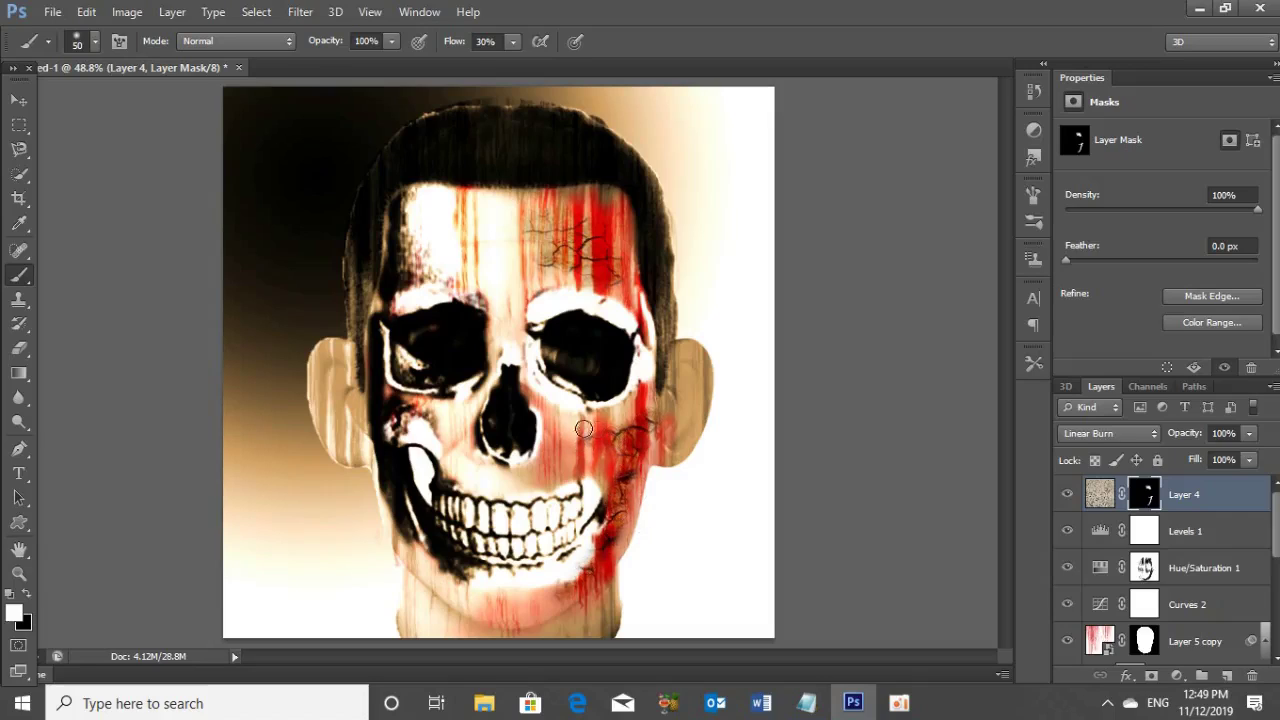
mouse_move(607, 549)
mouse_down()
mouse_move(578, 592)
mouse_move(526, 617)
mouse_up()
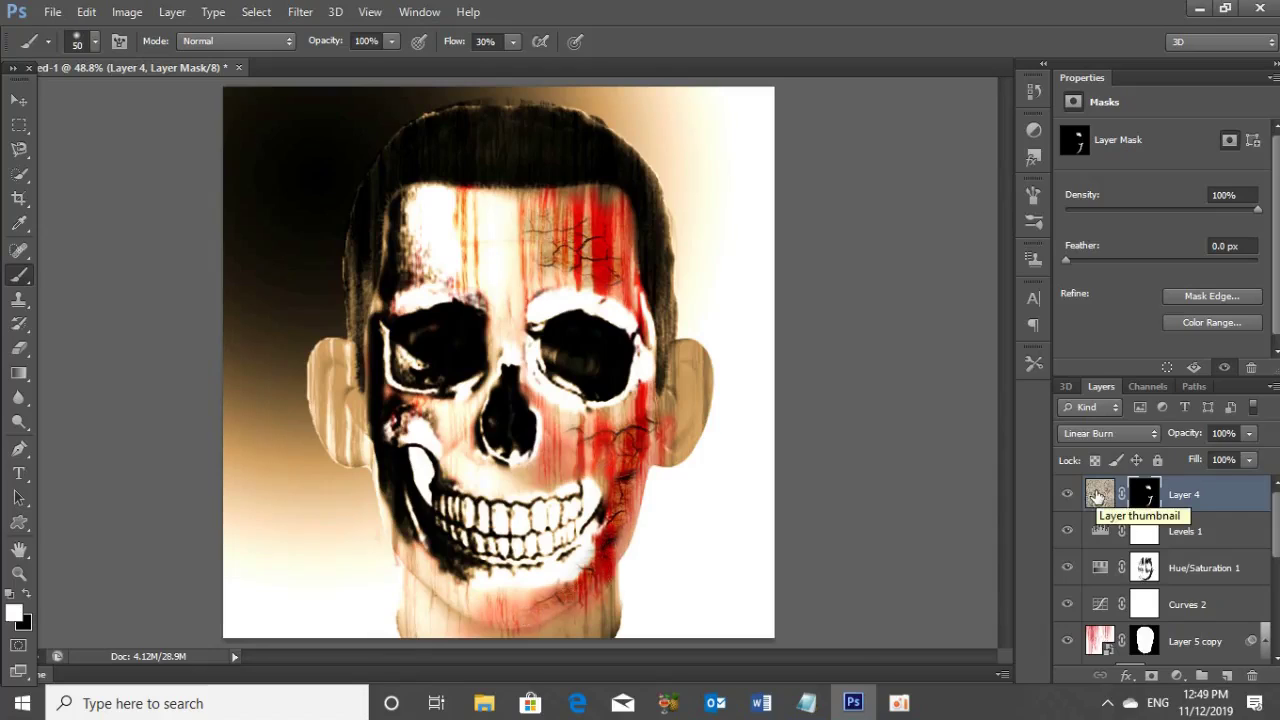
double_click(1099, 494)
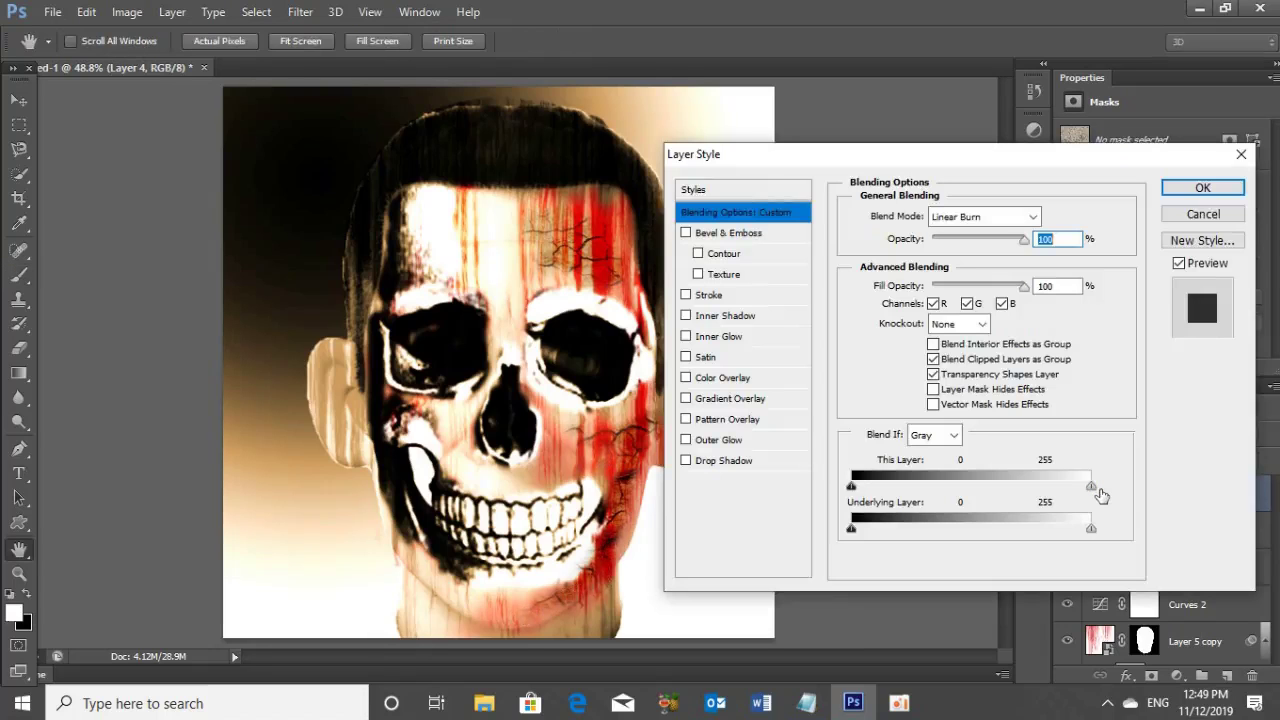
Enable Bevel & Emboss on Layer 4 with Depth 202%, Size 2 px and Soften 4 px.
click(710, 234)
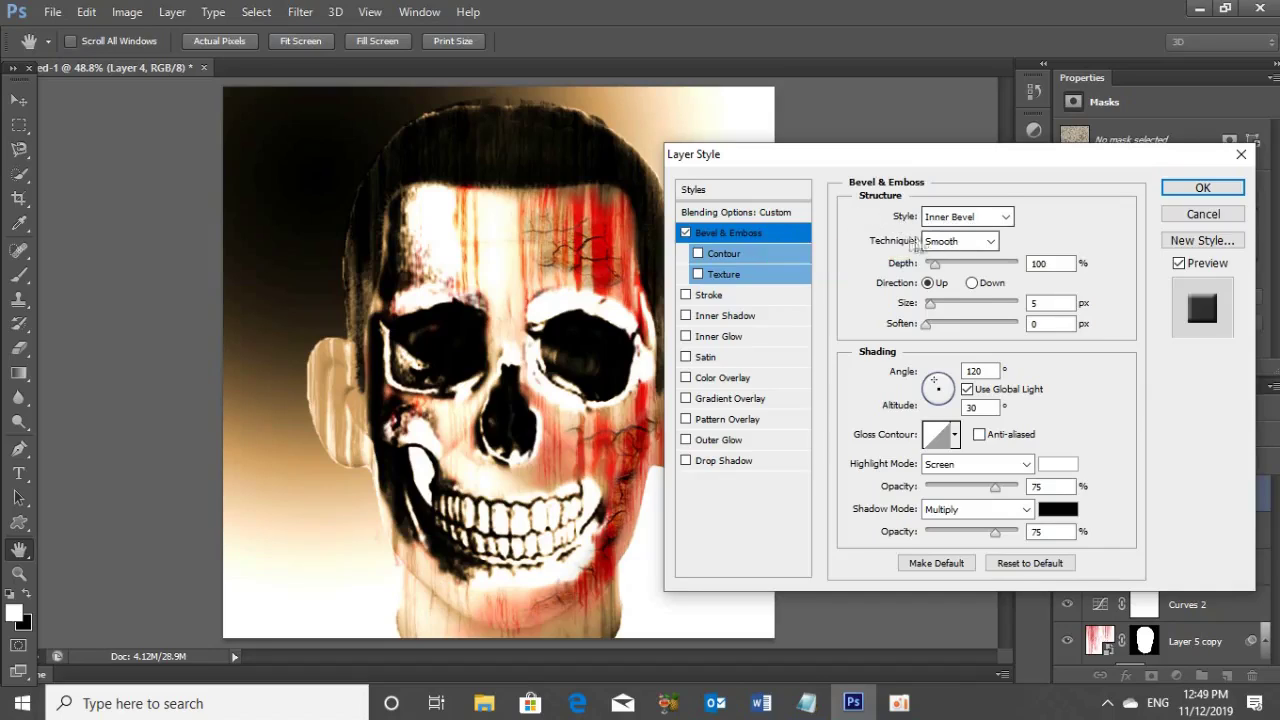
double_click(1044, 258)
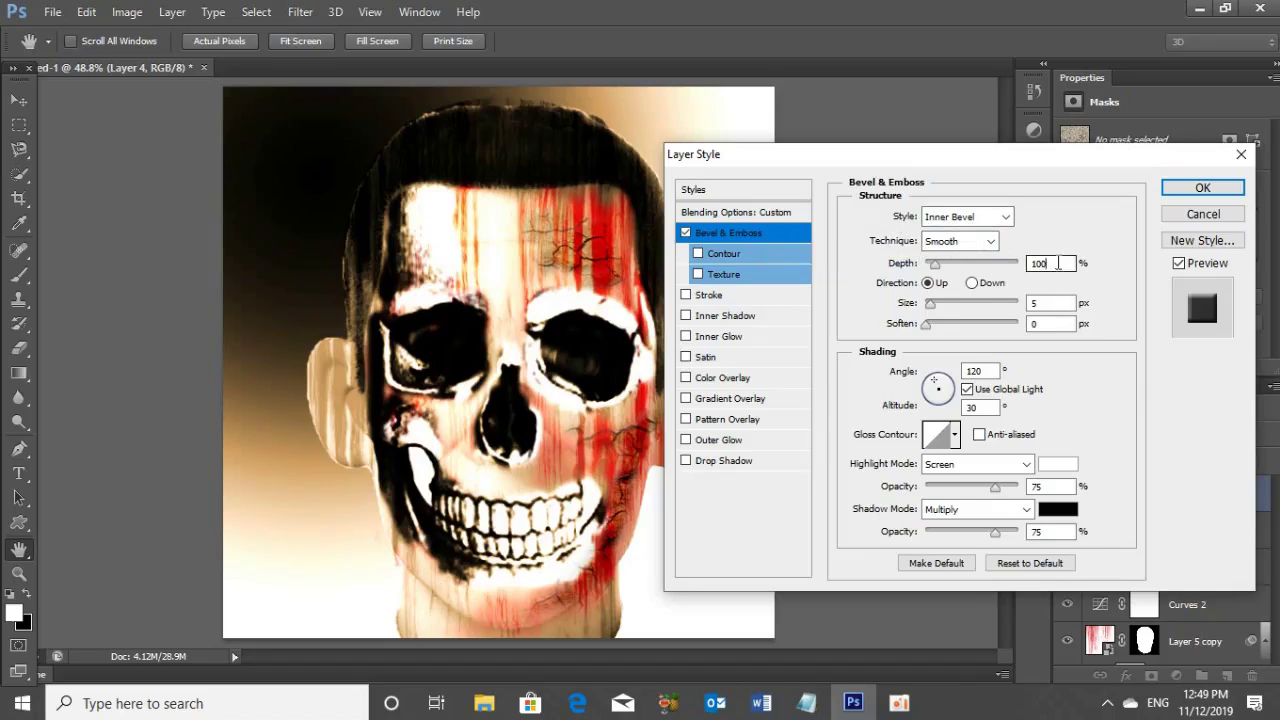
text(202)
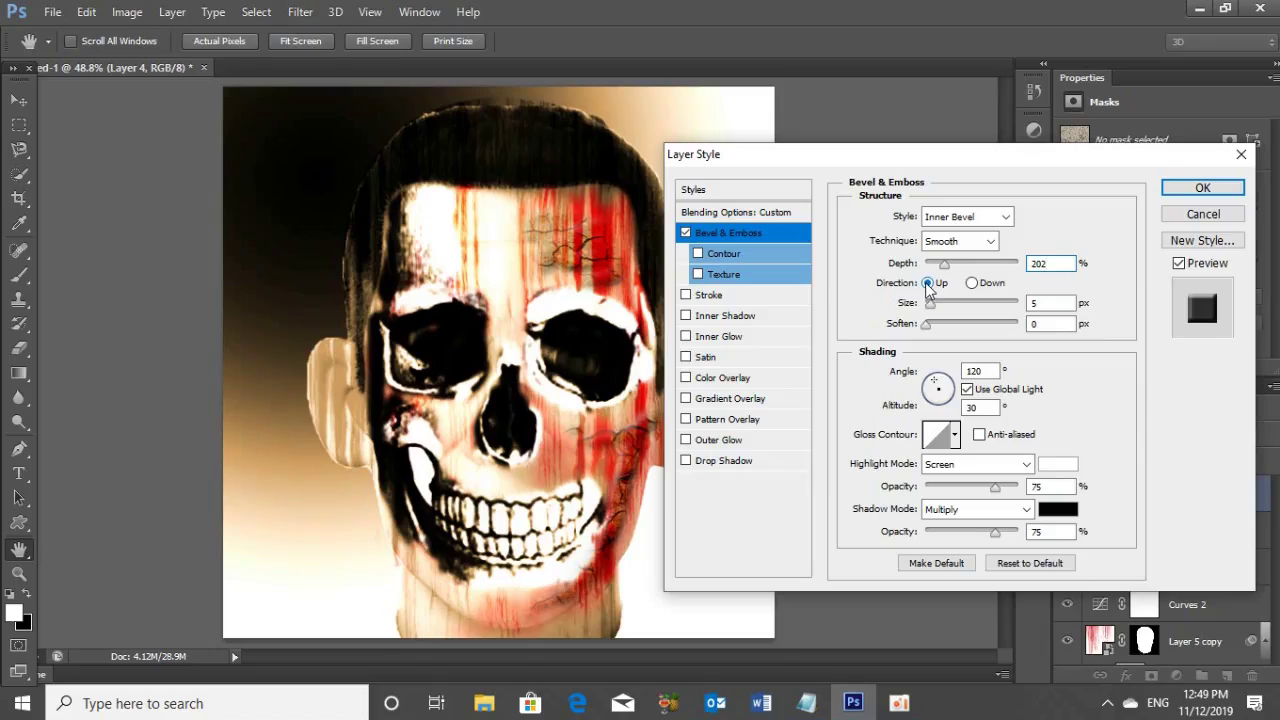
double_click(1045, 303)
text(2)
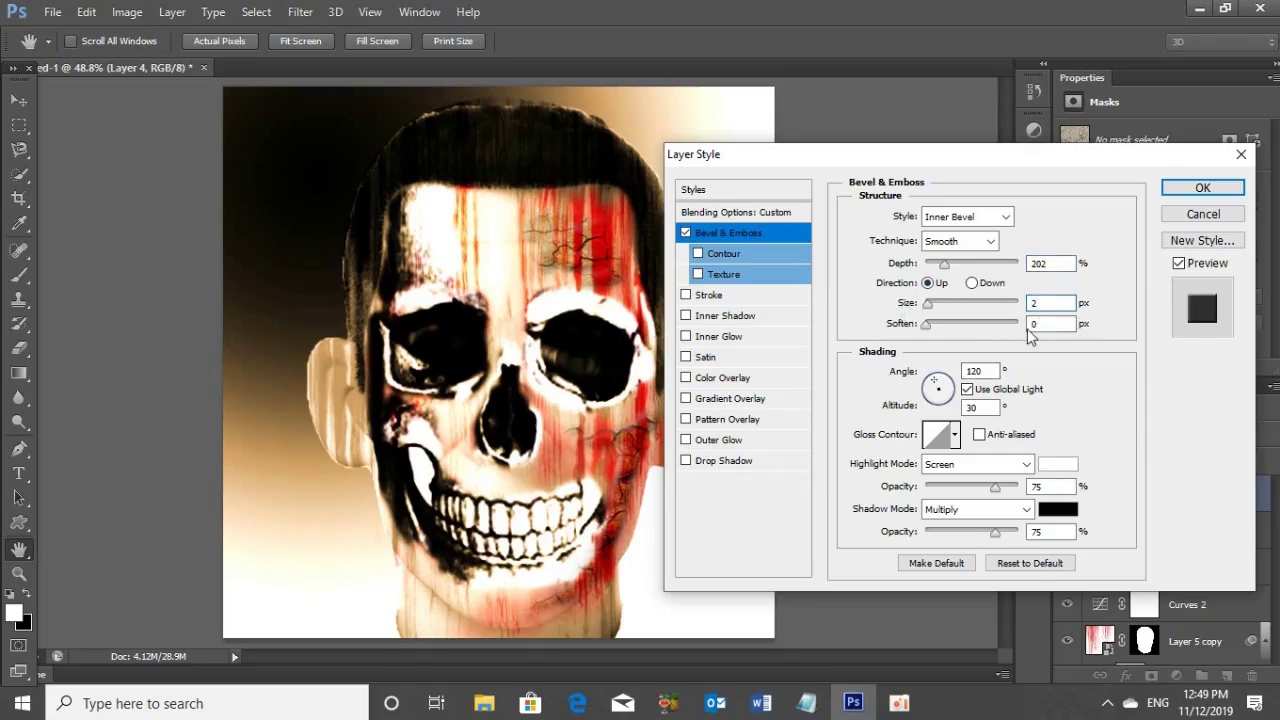
double_click(1040, 323)
text(4)
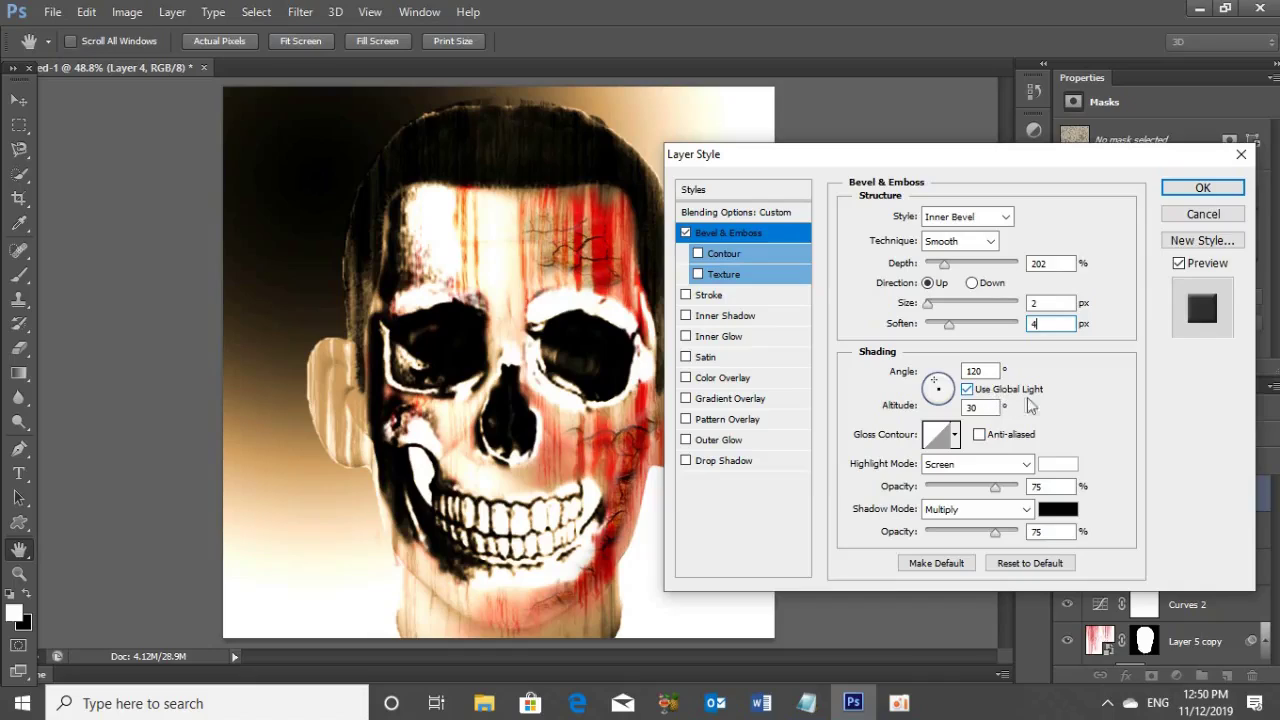
Turn off Use Global Light and set the bevel angle to -58° and altitude to 38°.
click(967, 389)
double_click(975, 370)
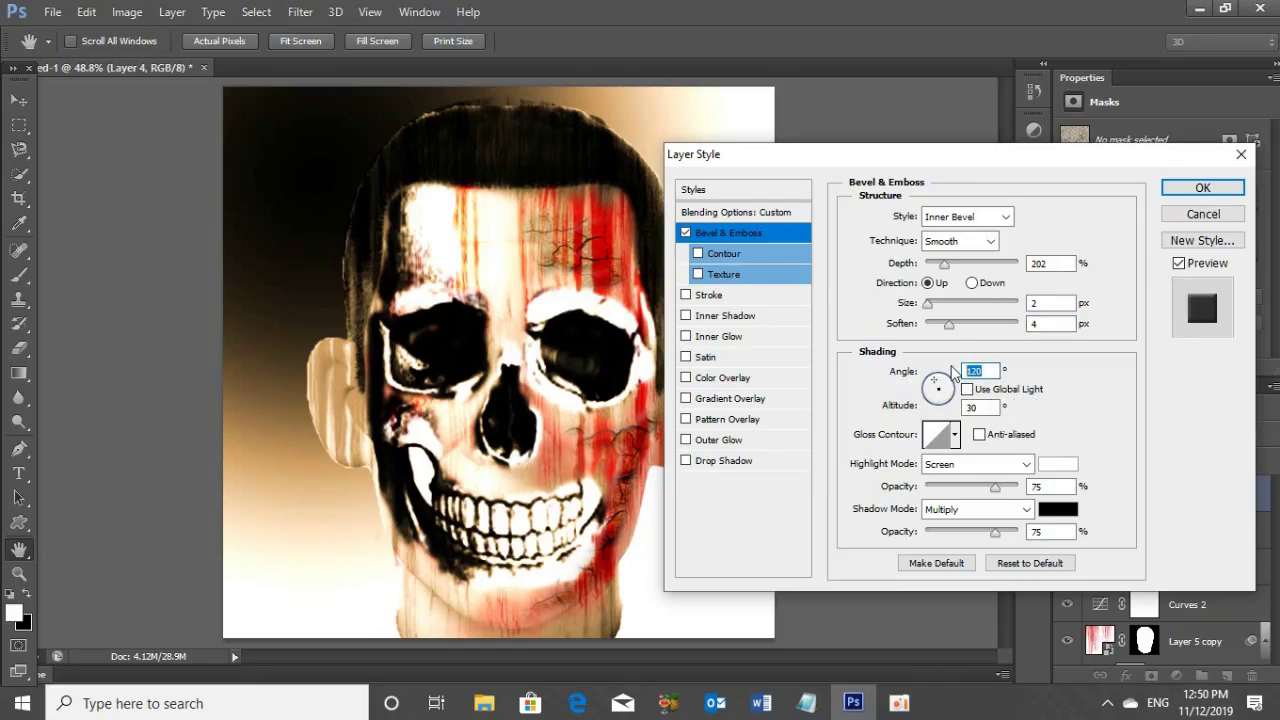
text(-)
click(943, 397)
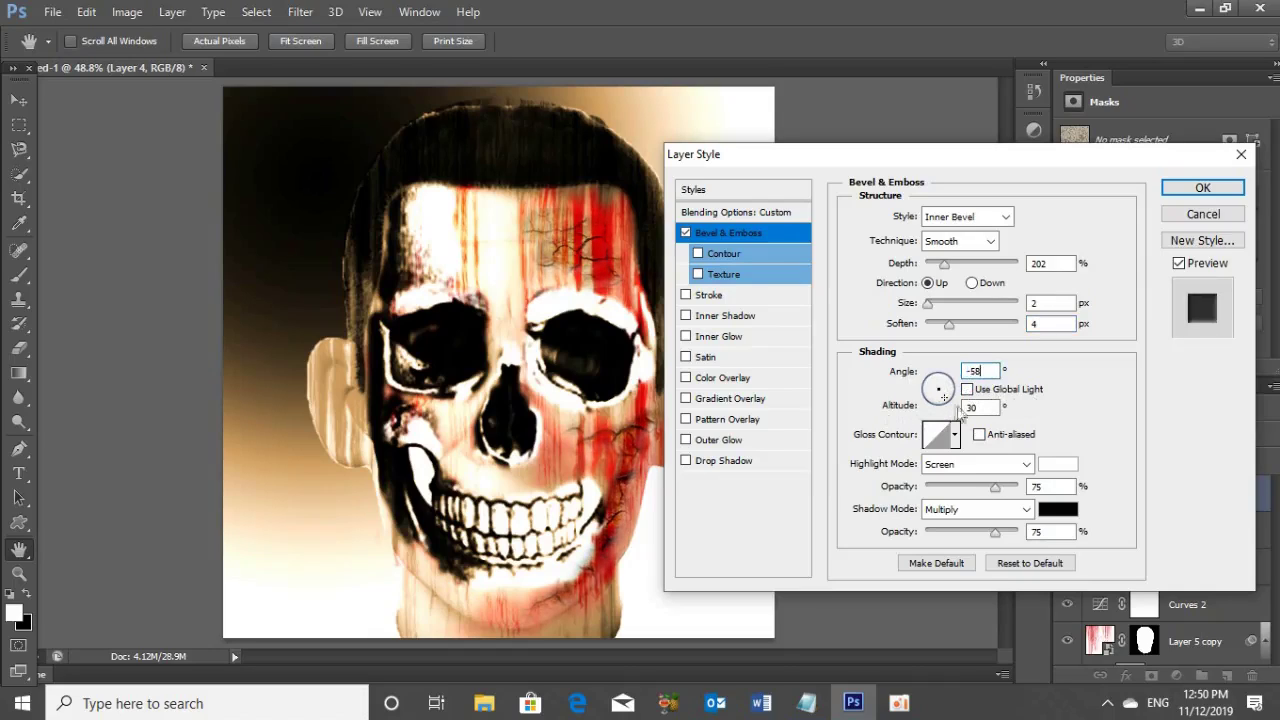
click(942, 396)
click(975, 464)
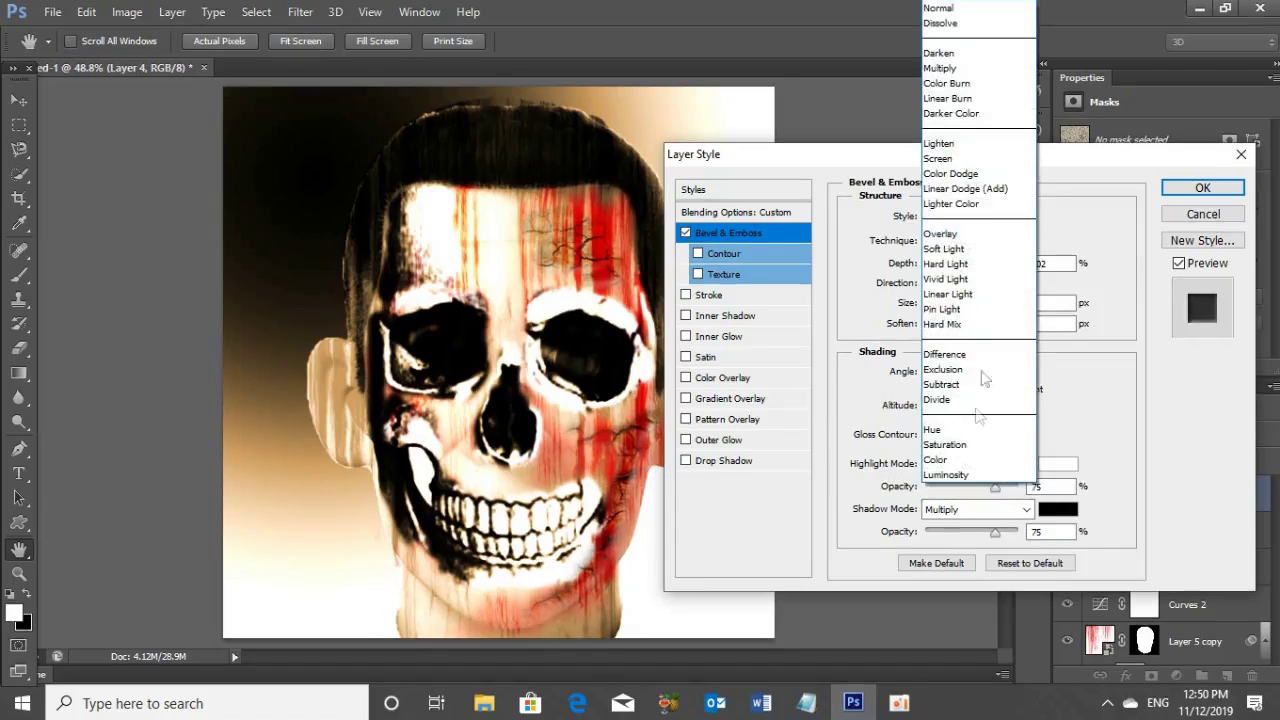
Set the bevel highlight mode to Color Dodge at 100% and the shadow mode to Linear Burn at 60%.
click(964, 174)
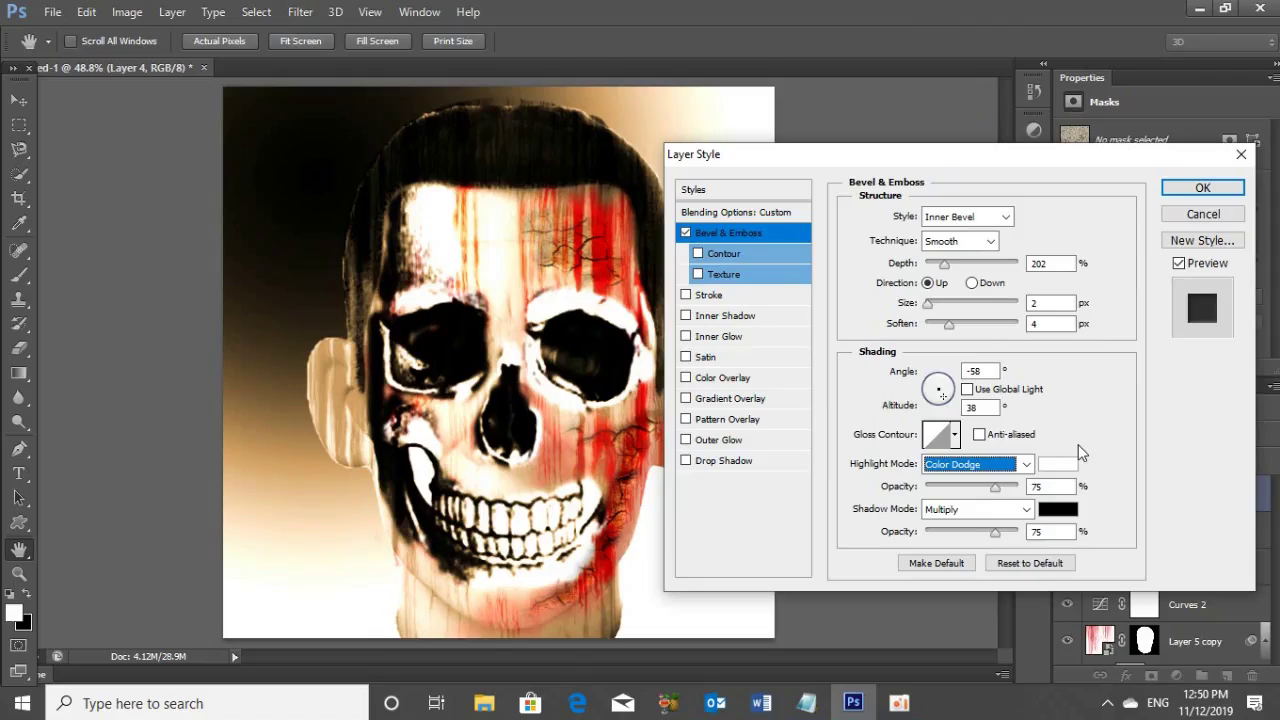
key(Tab)
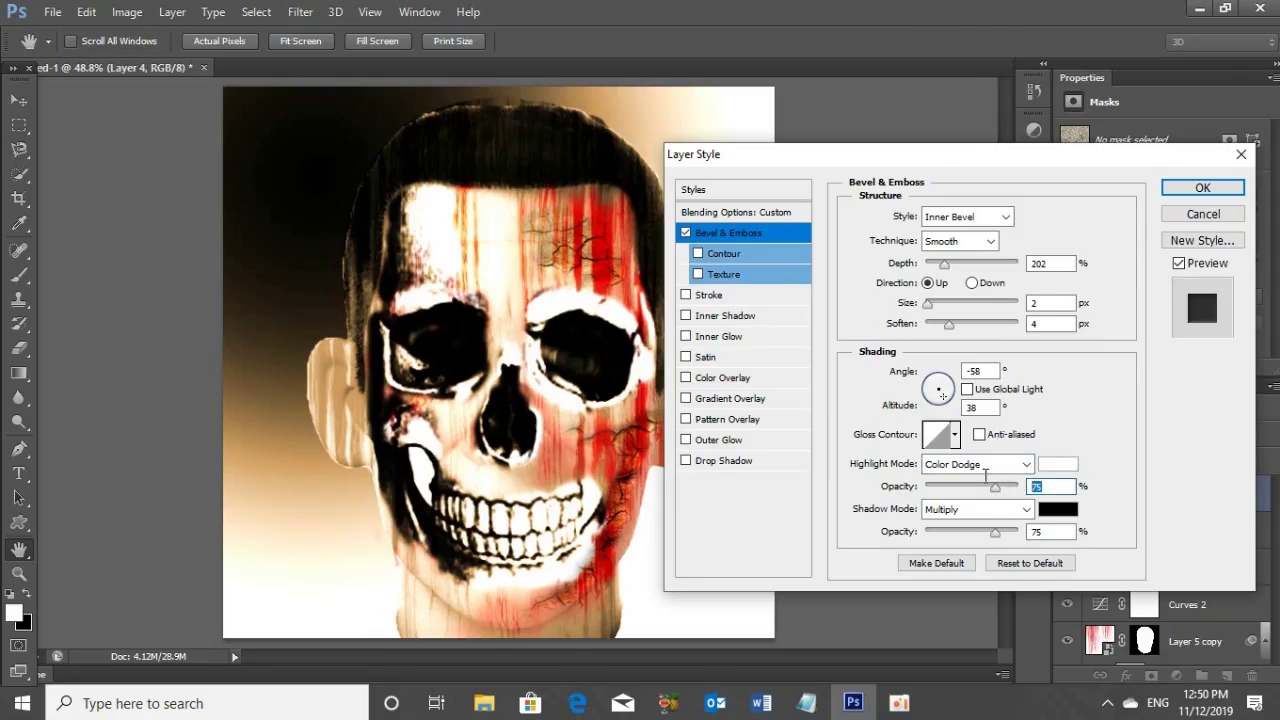
text(21)
click(950, 512)
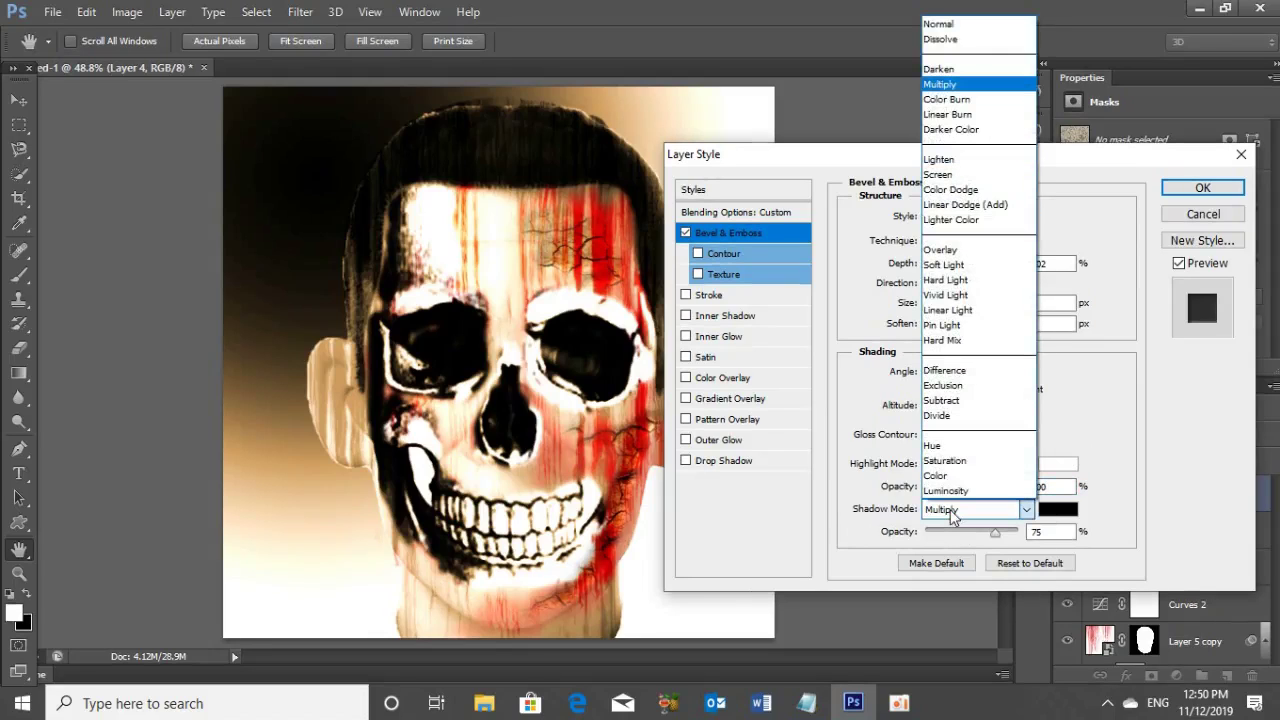
click(962, 115)
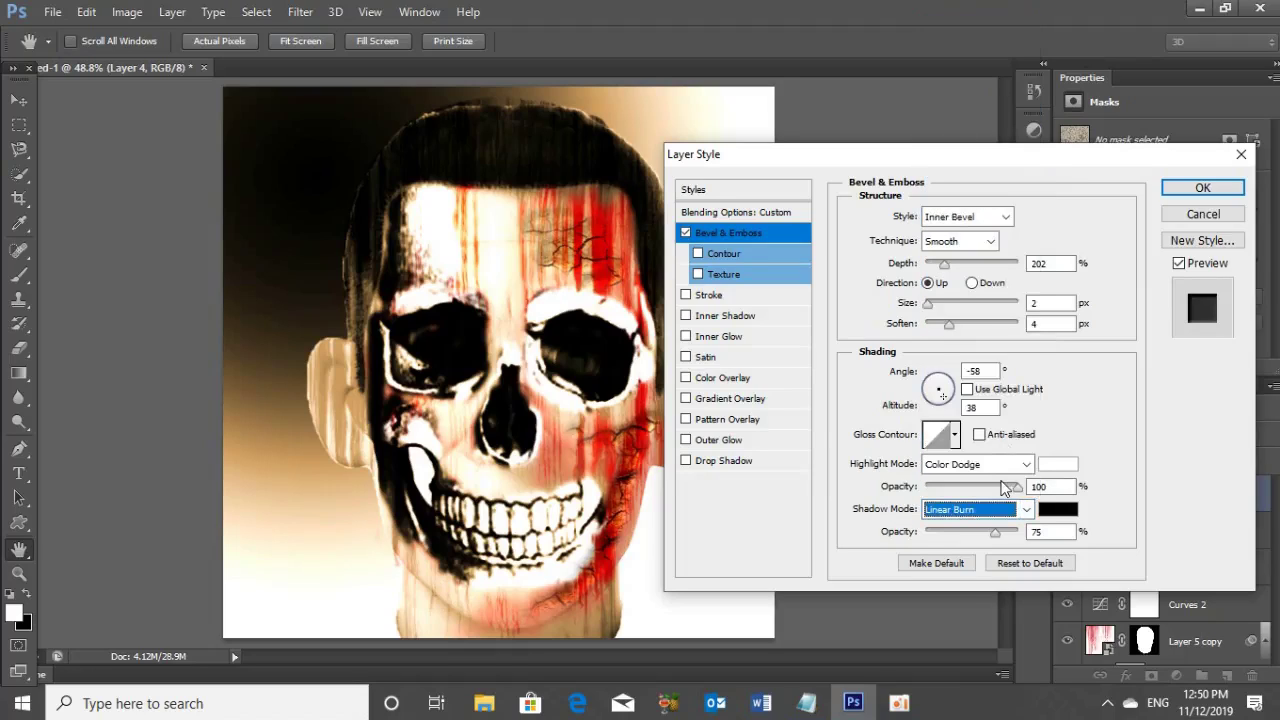
key(Tab)
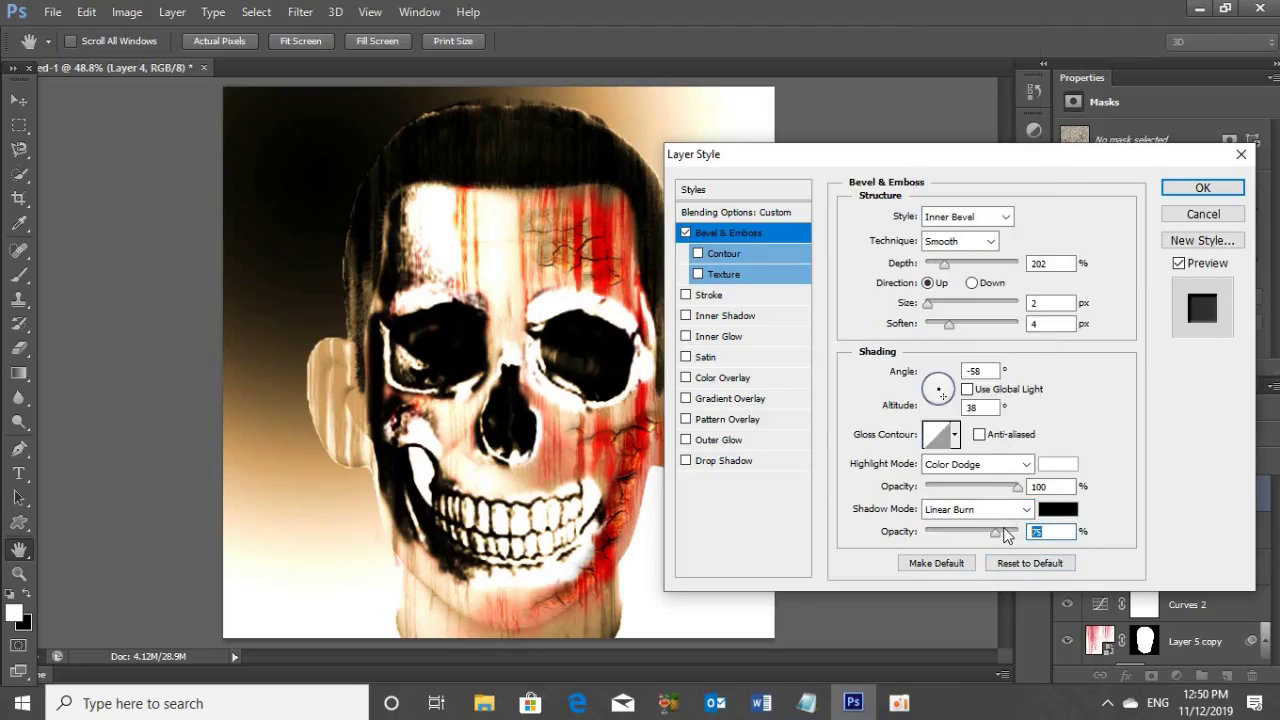
text(60)
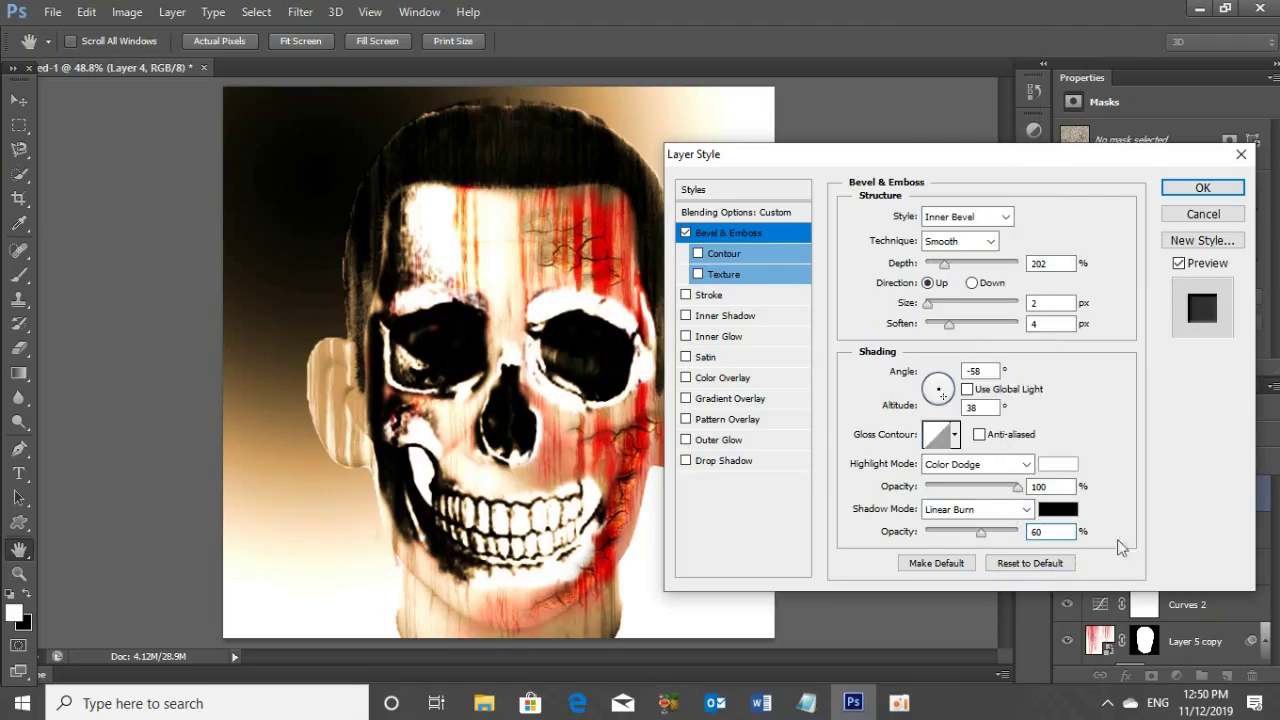